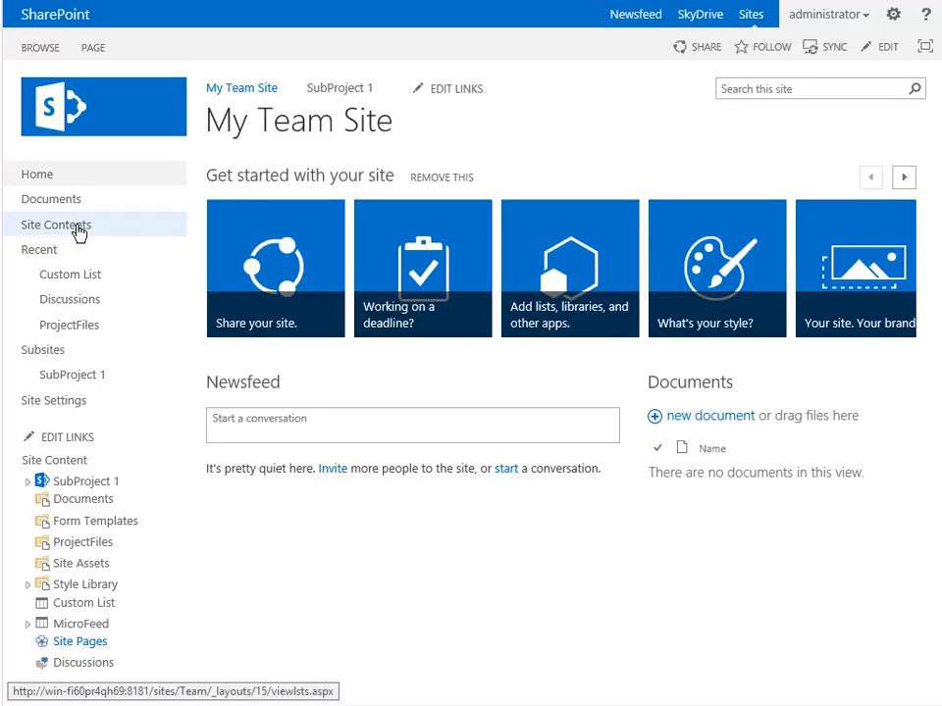
Add a Tasks app named MyCustomTask to the team site's contents
click(79, 234)
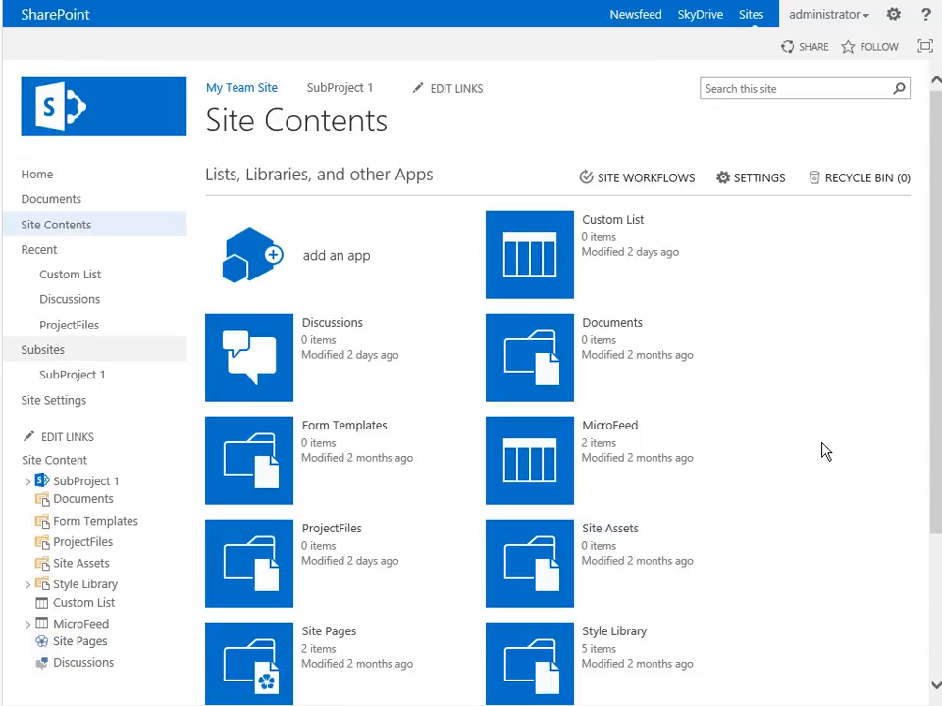
click(310, 252)
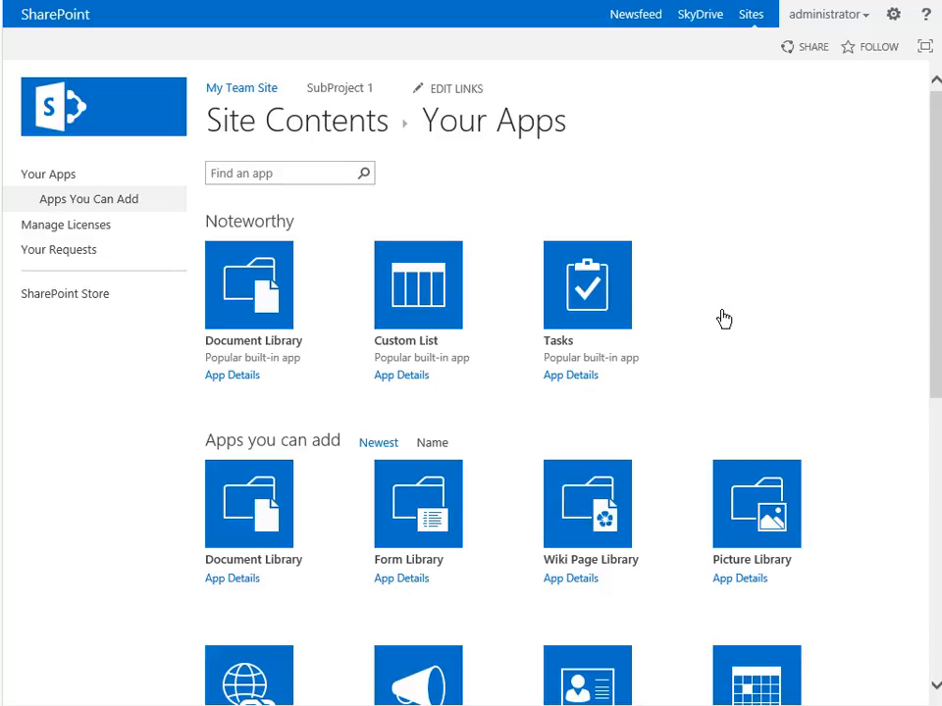
scroll(855, 322, down, 4)
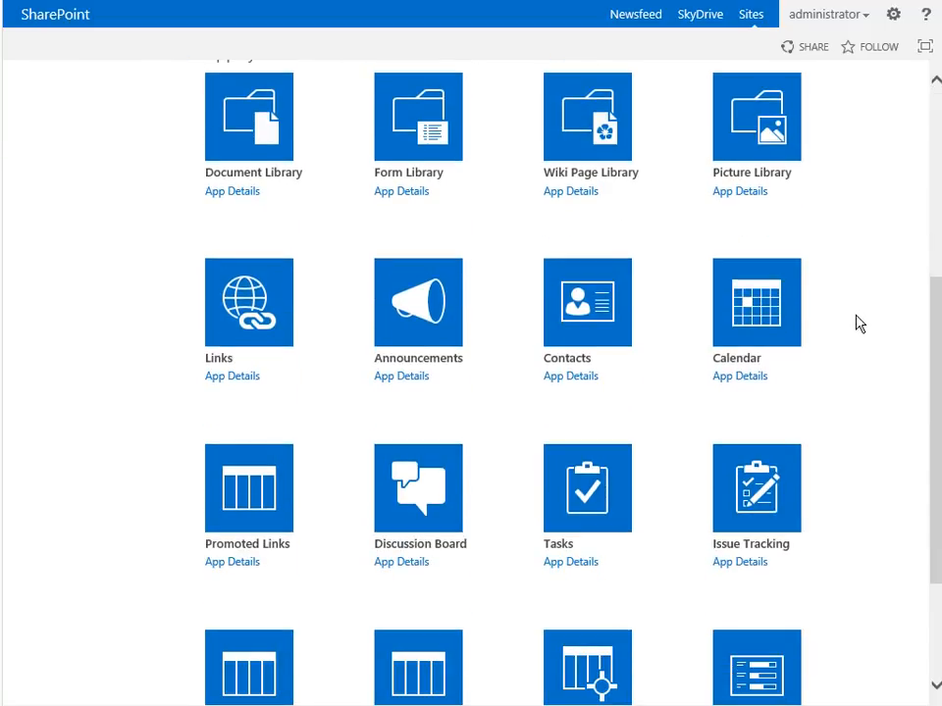
scroll(857, 322, down, 1)
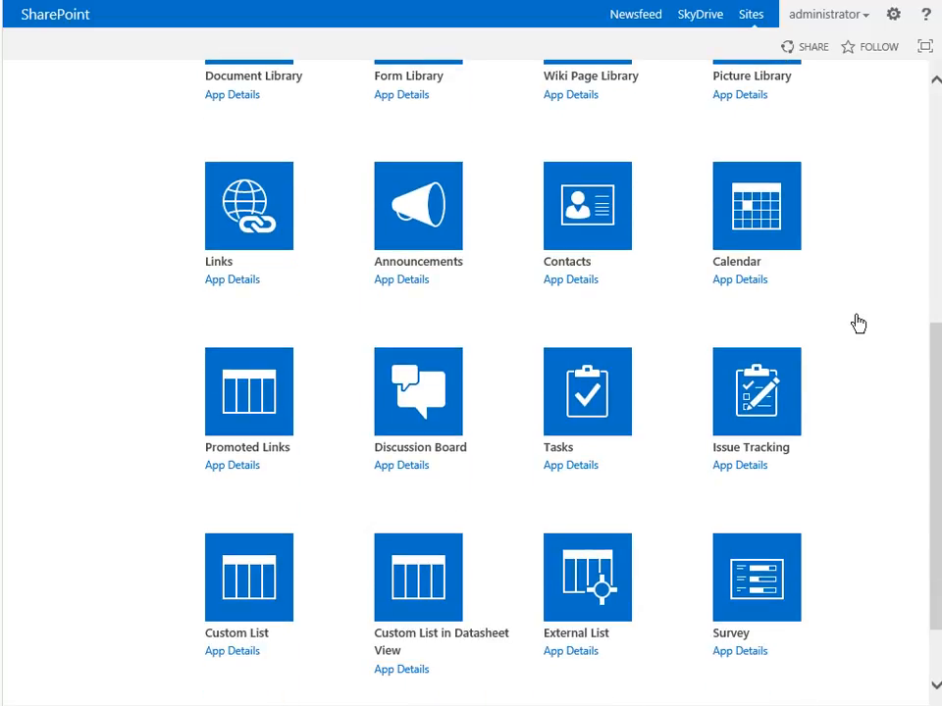
scroll(857, 323, down, 1)
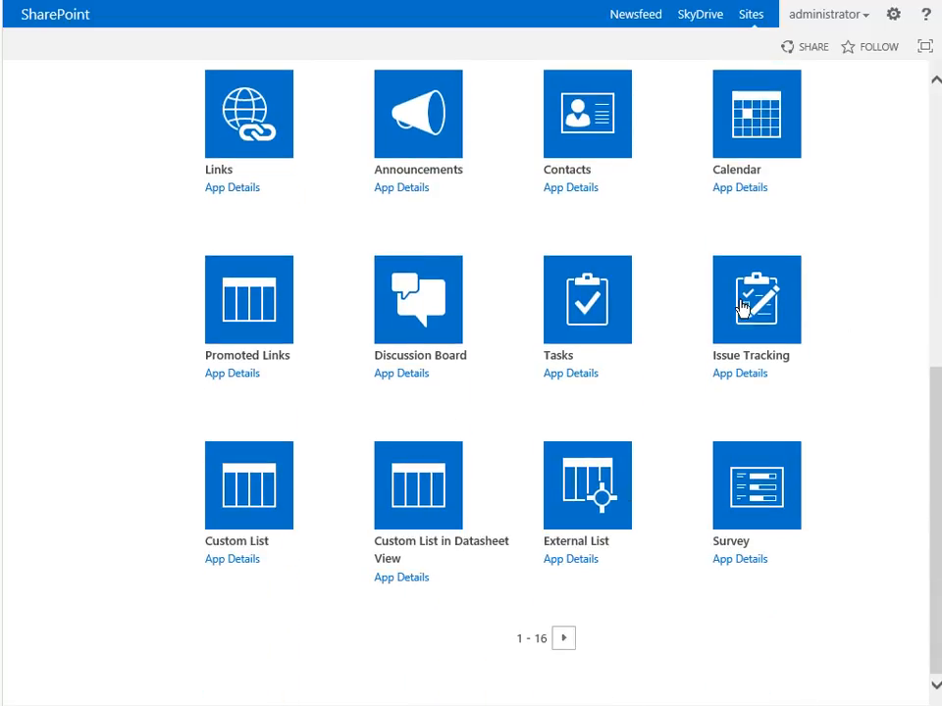
click(570, 304)
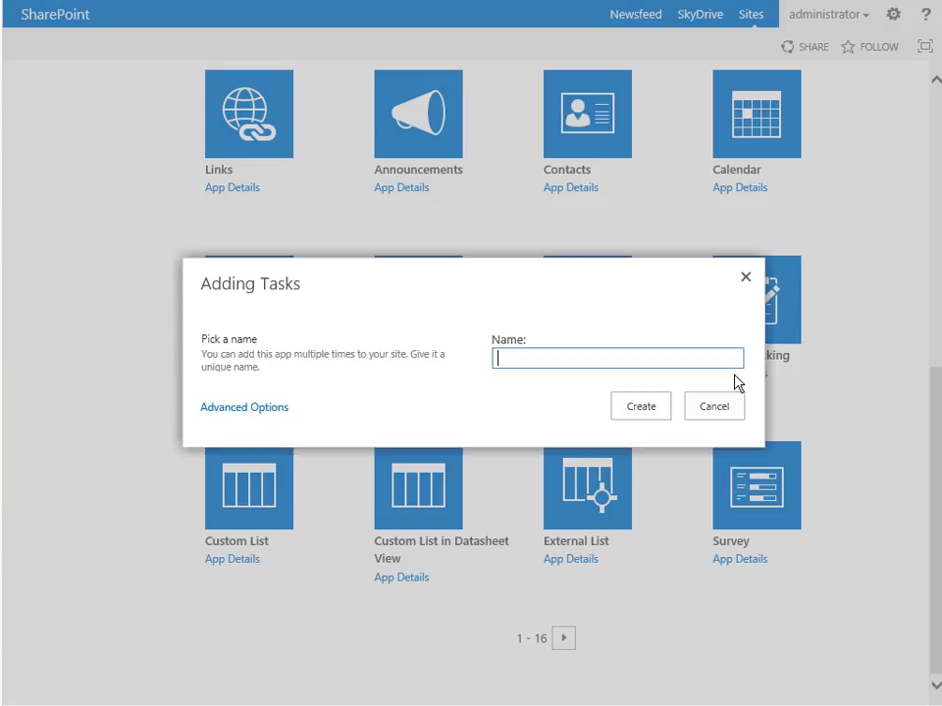
text(MyCustomTask)
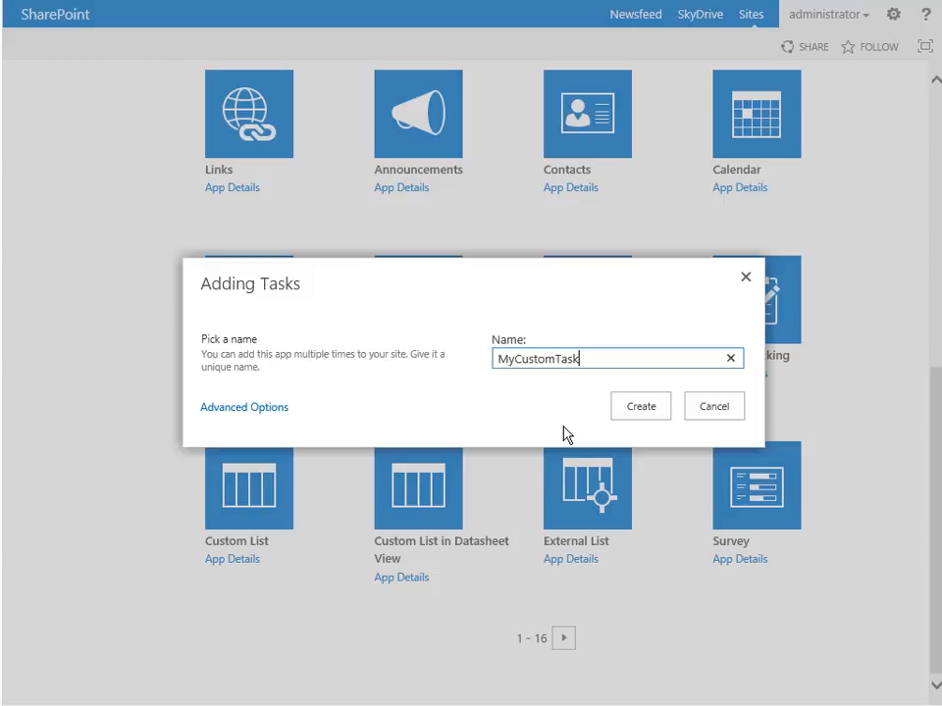
click(647, 408)
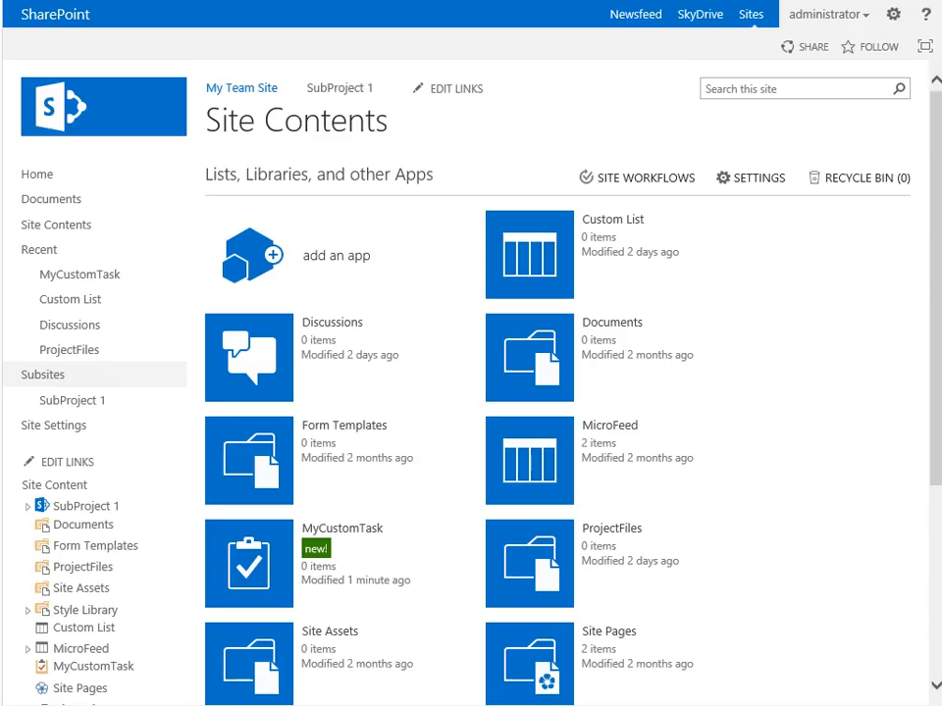
Open the MyCustomTask list and review its task commands, list commands and selectable views
click(269, 547)
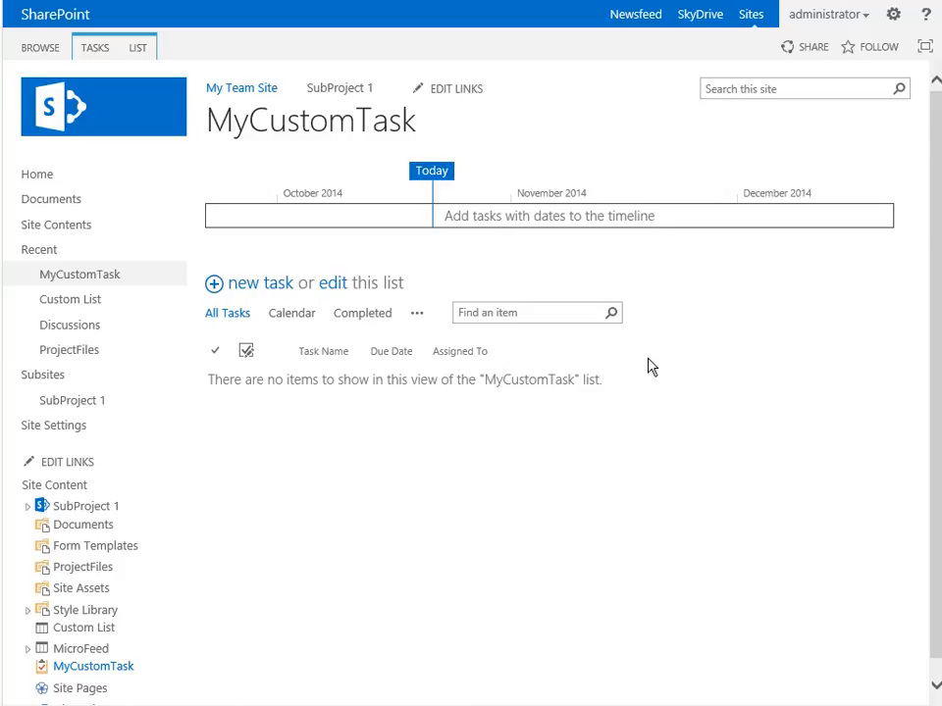
click(88, 49)
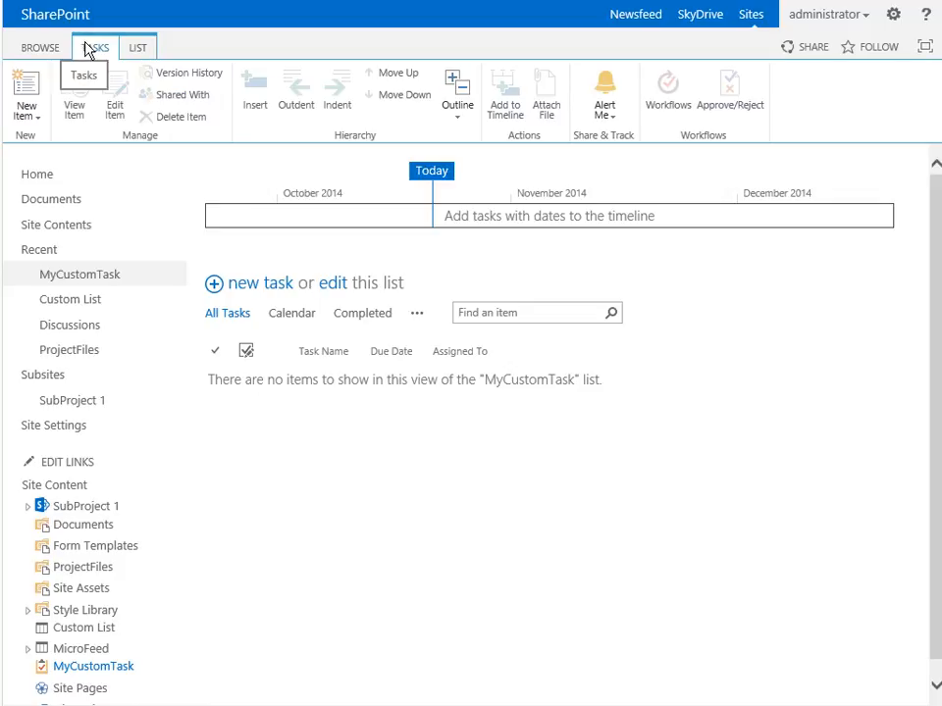
click(140, 49)
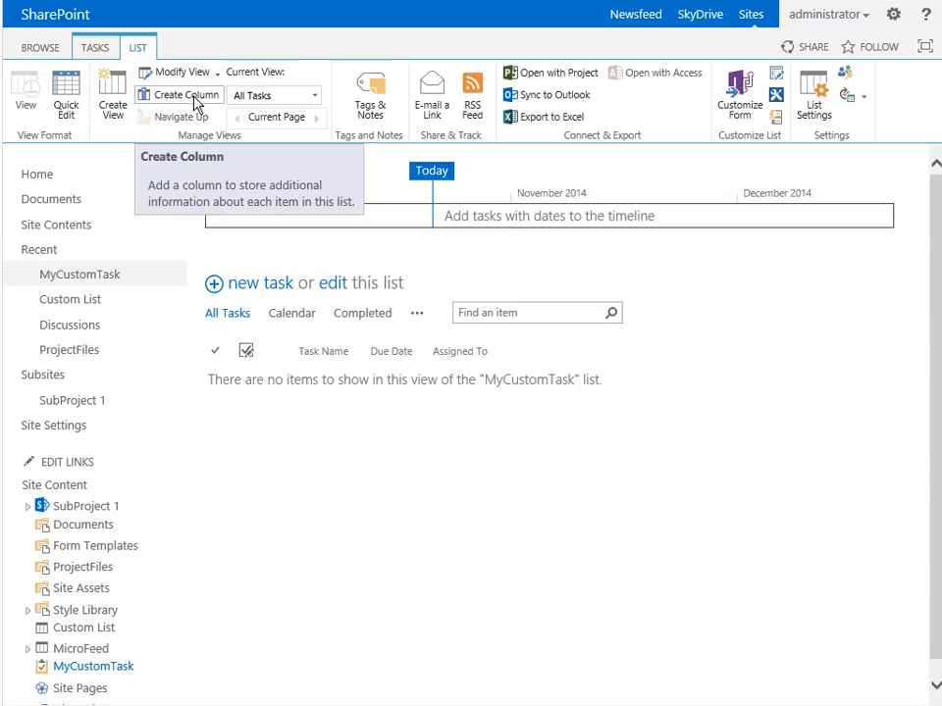
click(312, 97)
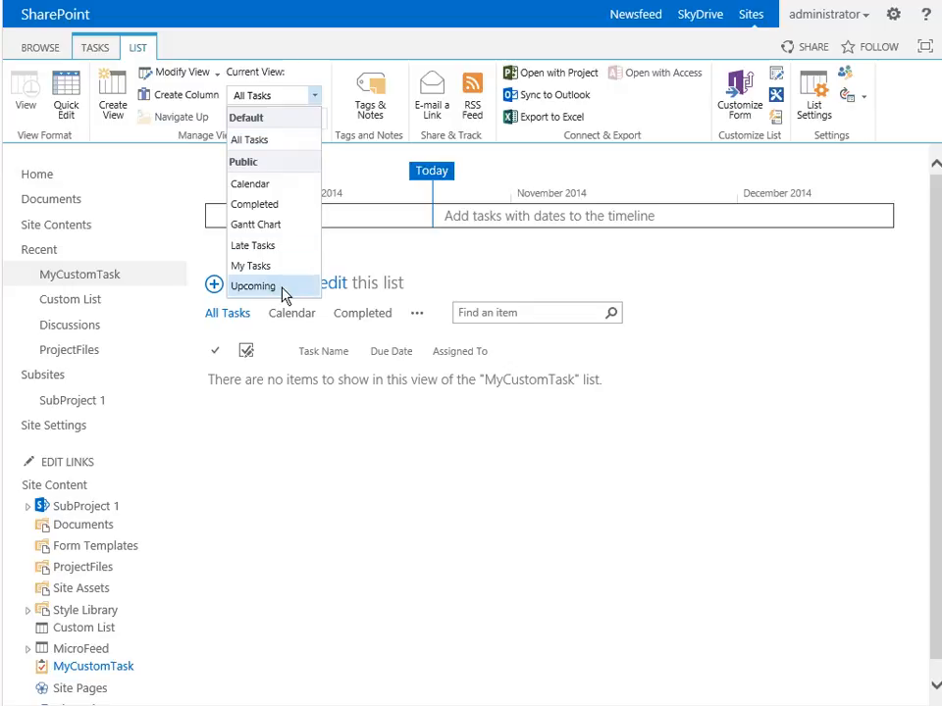
click(312, 80)
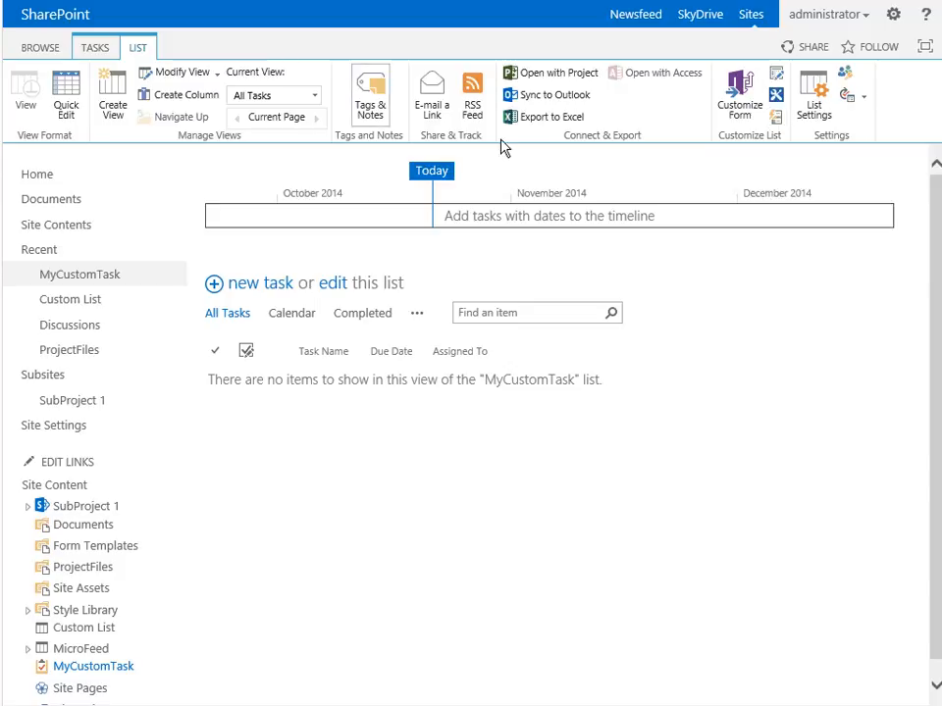
Add the description "My Description." to the MyCustomTask list in its general settings and save it
click(808, 99)
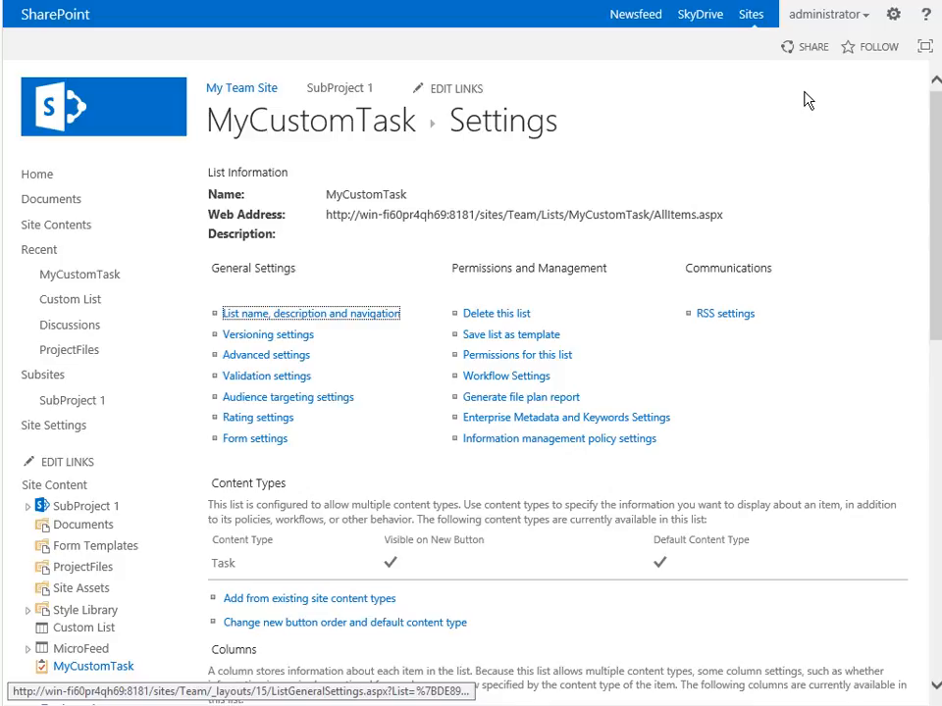
click(348, 314)
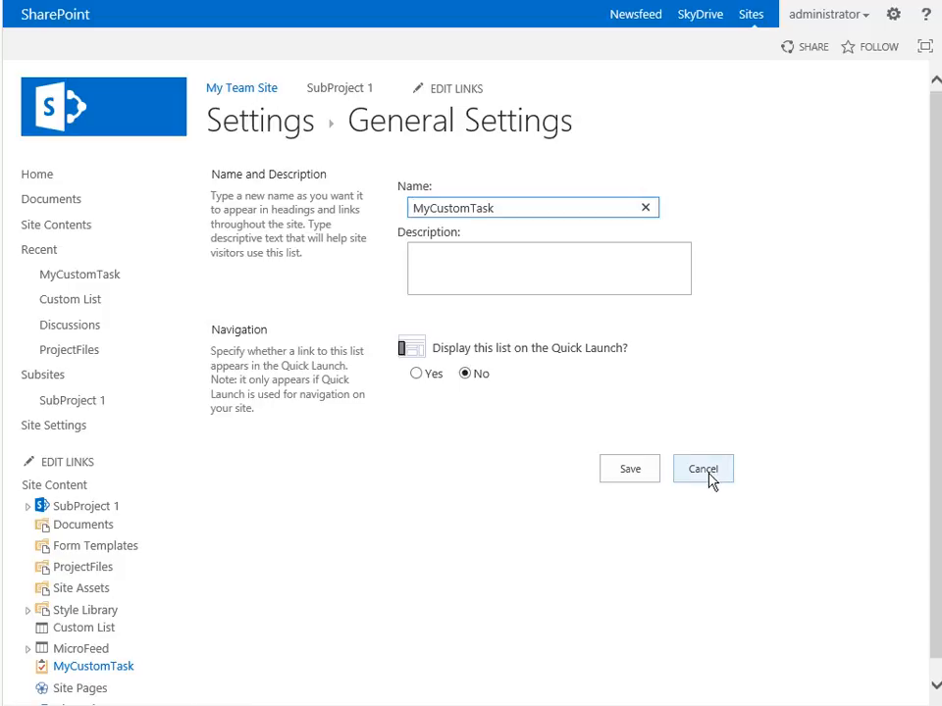
click(554, 254)
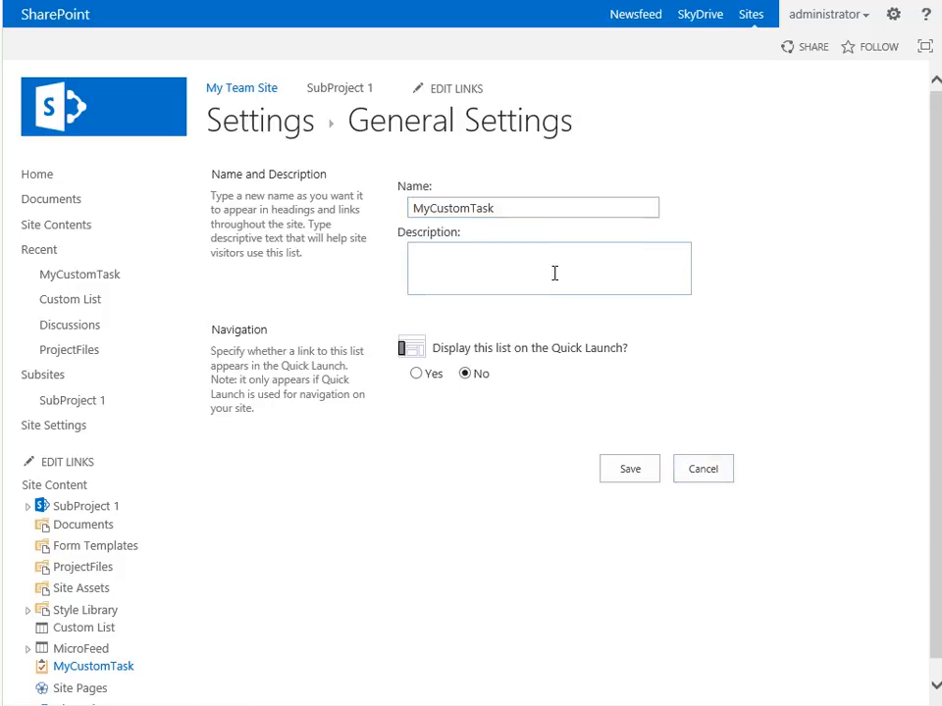
text(My  Description.)
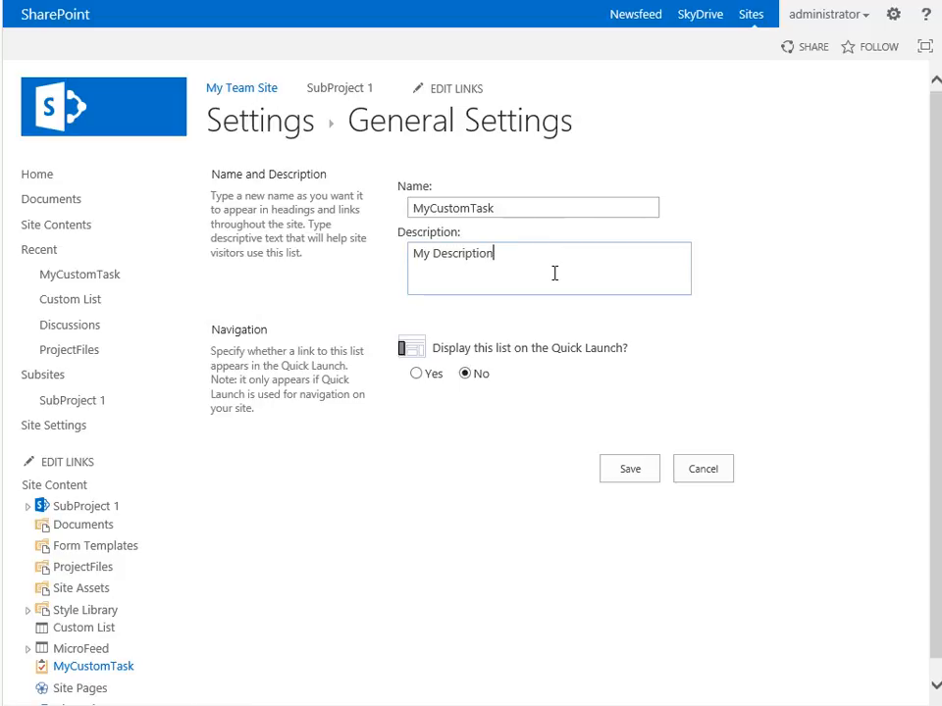
click(607, 471)
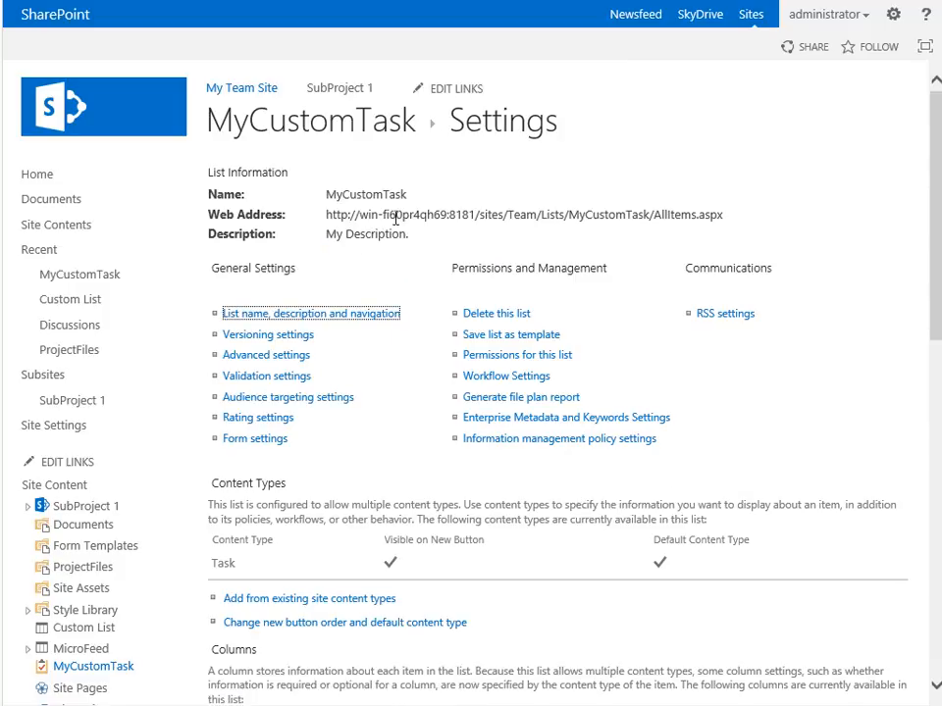
Turn on version creation for every item edit in the list, limited to keeping 10 versions, and save
click(269, 338)
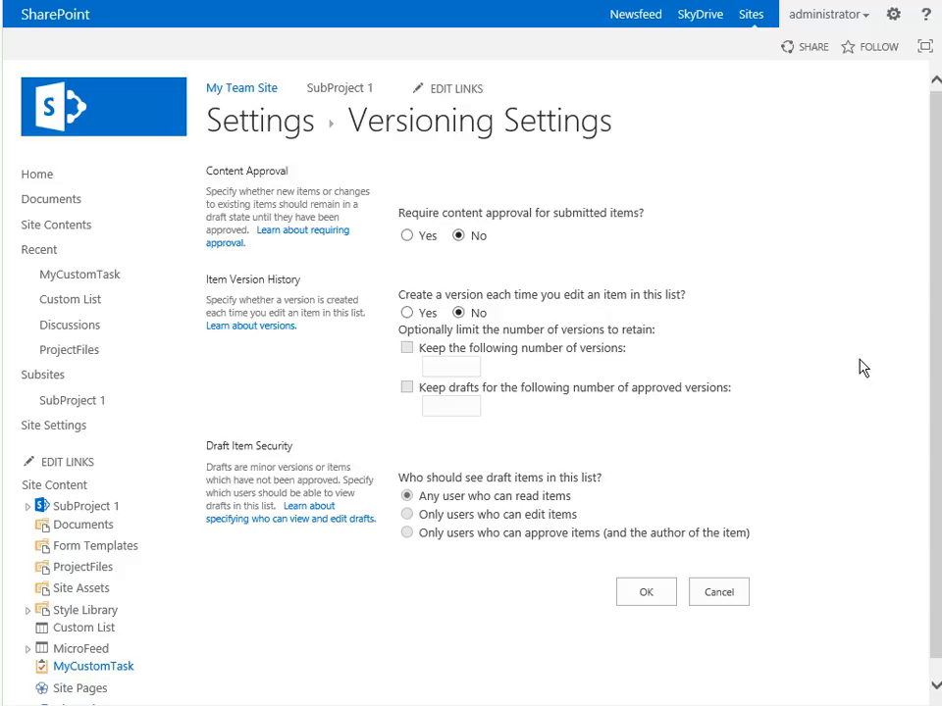
click(408, 314)
click(409, 349)
text(10)
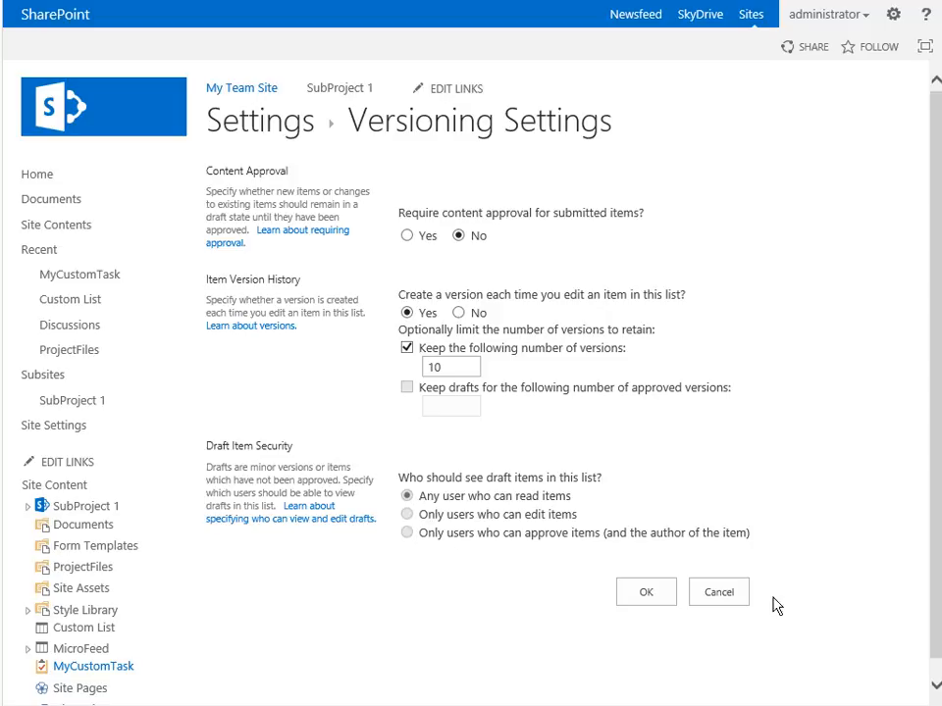
click(644, 594)
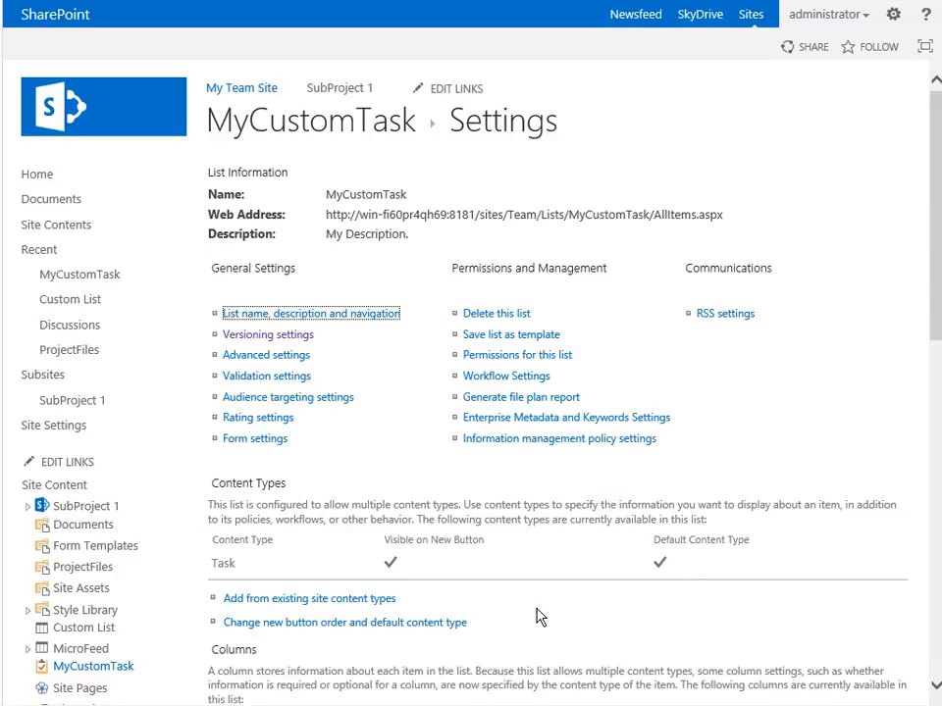
Open the list's advanced settings and choose Read all items as the item-level read access
click(299, 356)
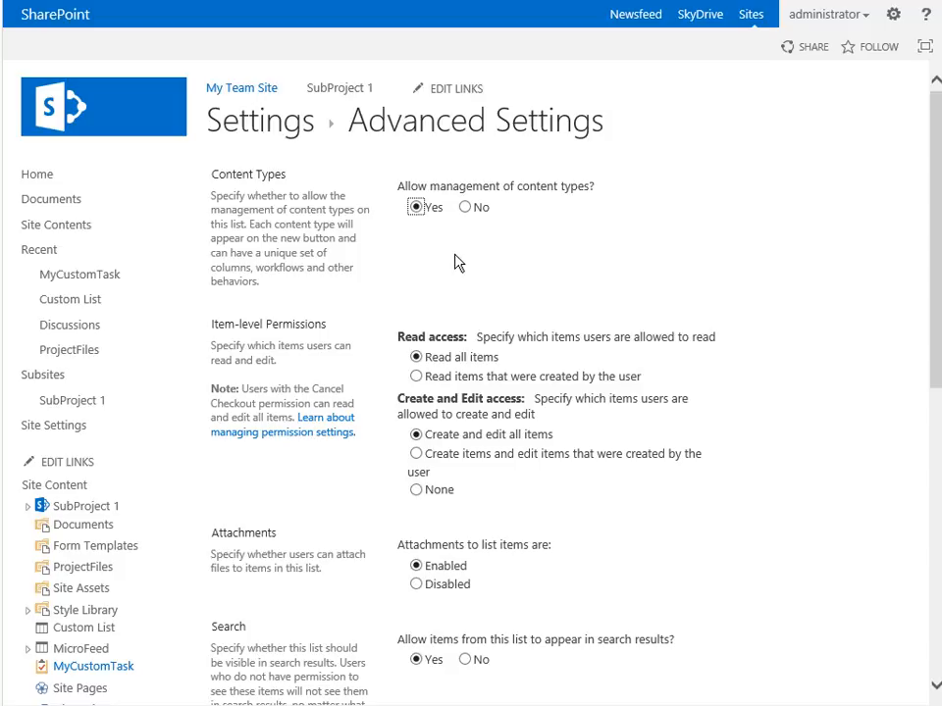
click(560, 258)
scroll(736, 384, down, 3)
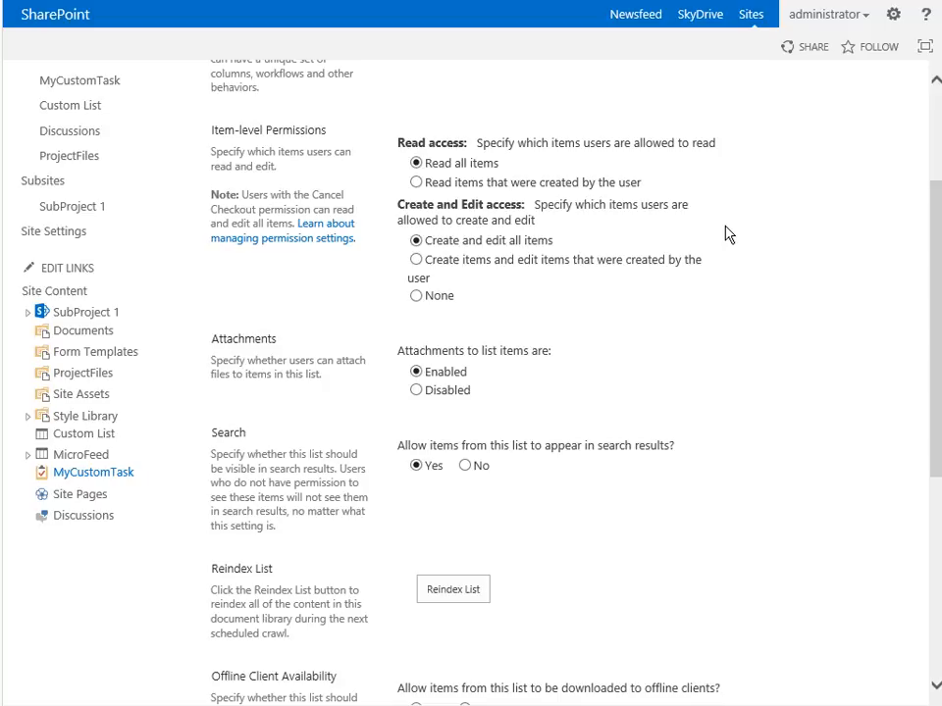
click(567, 185)
click(443, 167)
Disable attachments to list items, save the advanced settings and accept the deletion of all attachments
scroll(738, 323, down, 1)
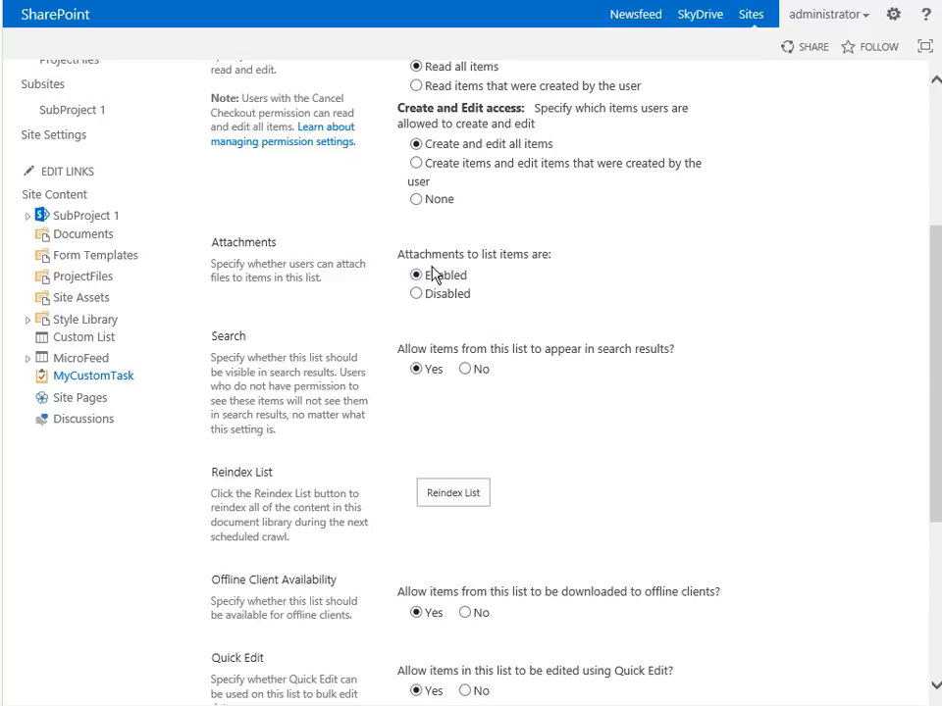
click(416, 295)
scroll(677, 326, down, 1)
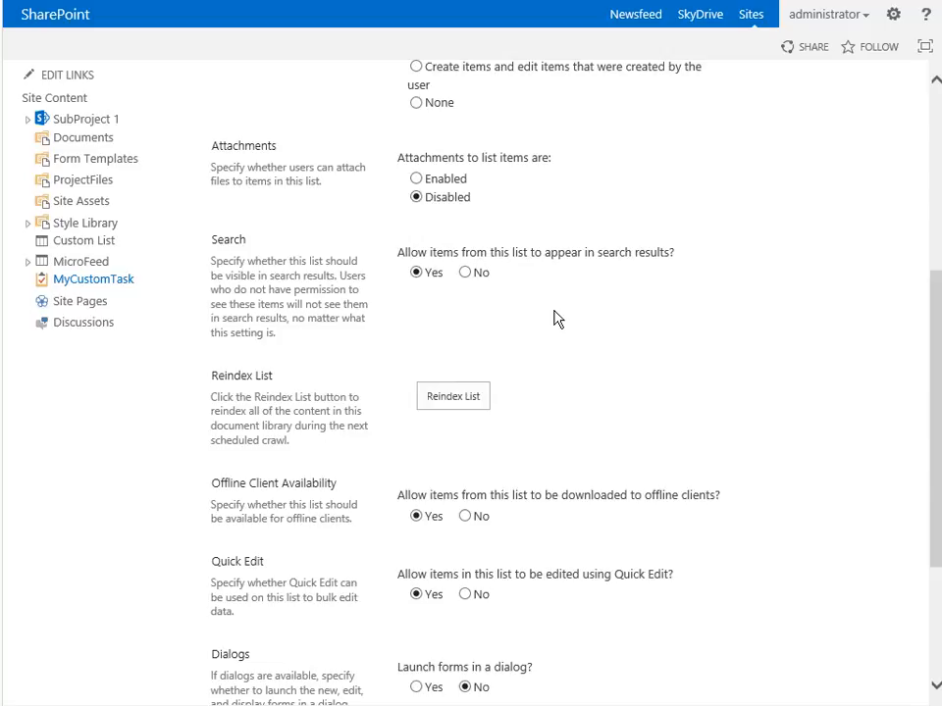
scroll(554, 319, down, 2)
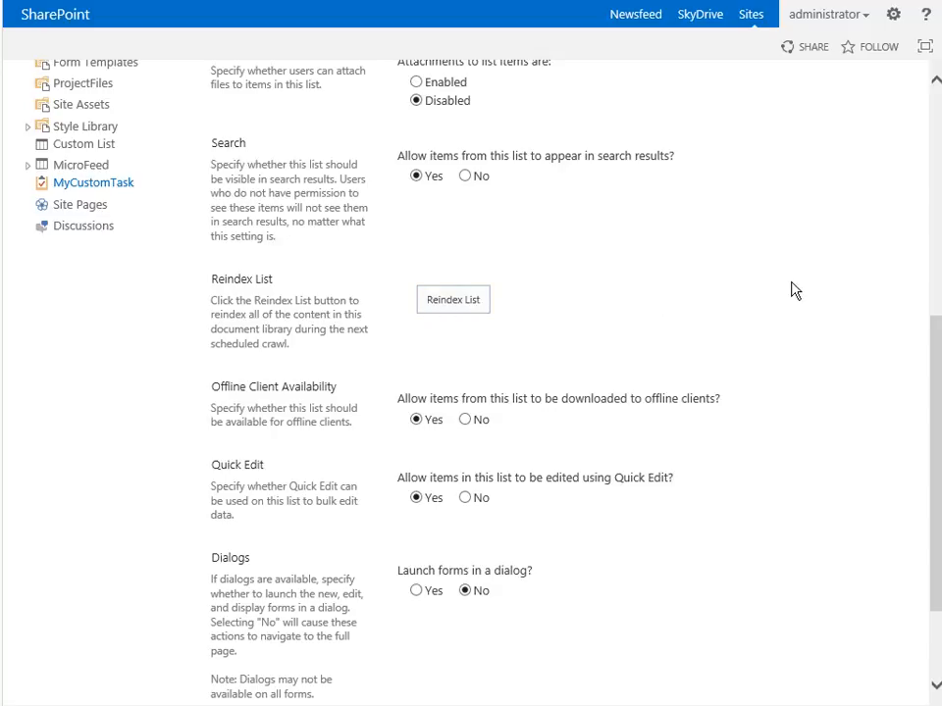
scroll(794, 293, down, 3)
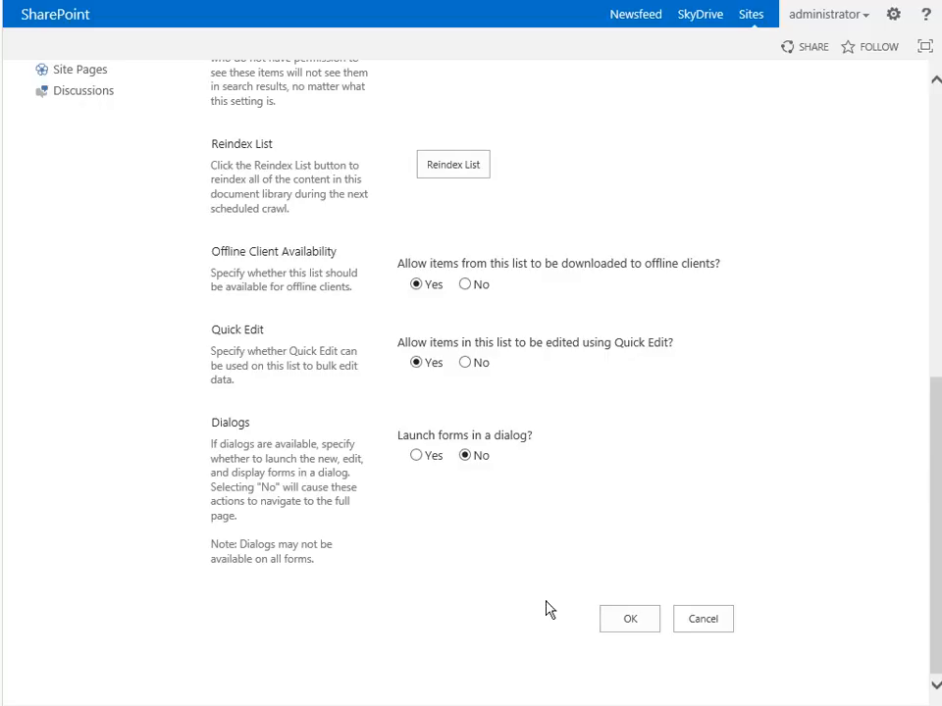
click(625, 620)
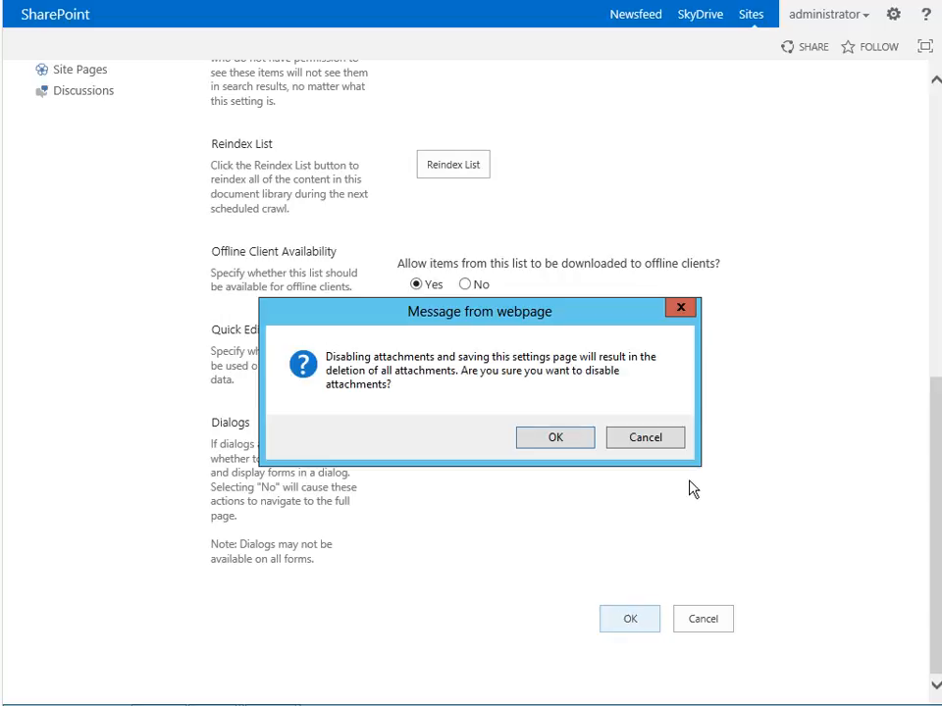
click(556, 438)
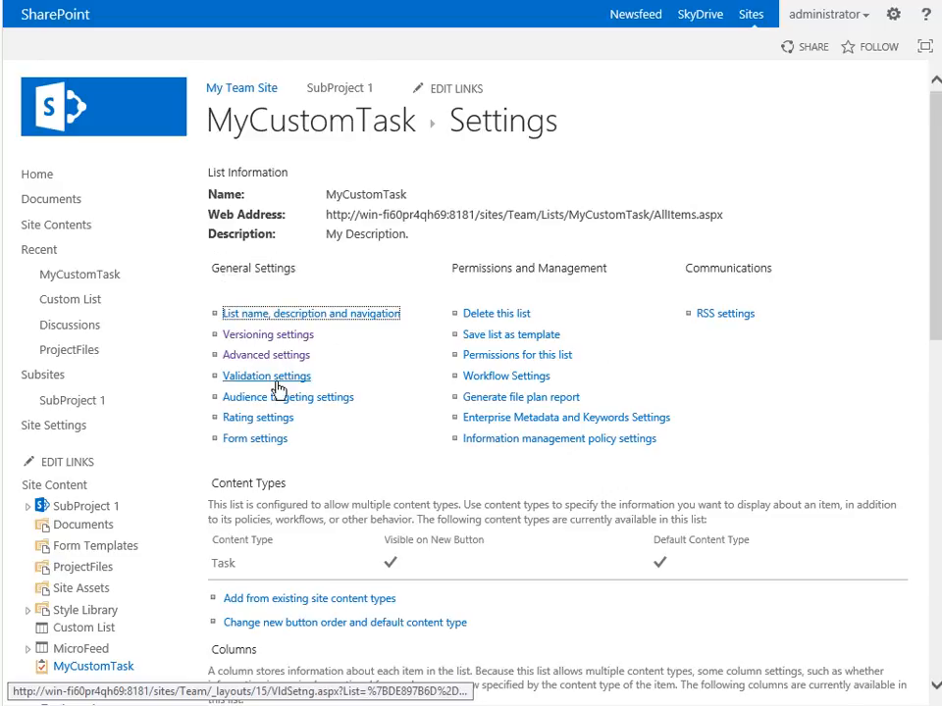
Try inserting the Due Date column into the list's validation formula, and clear the formula again
click(277, 380)
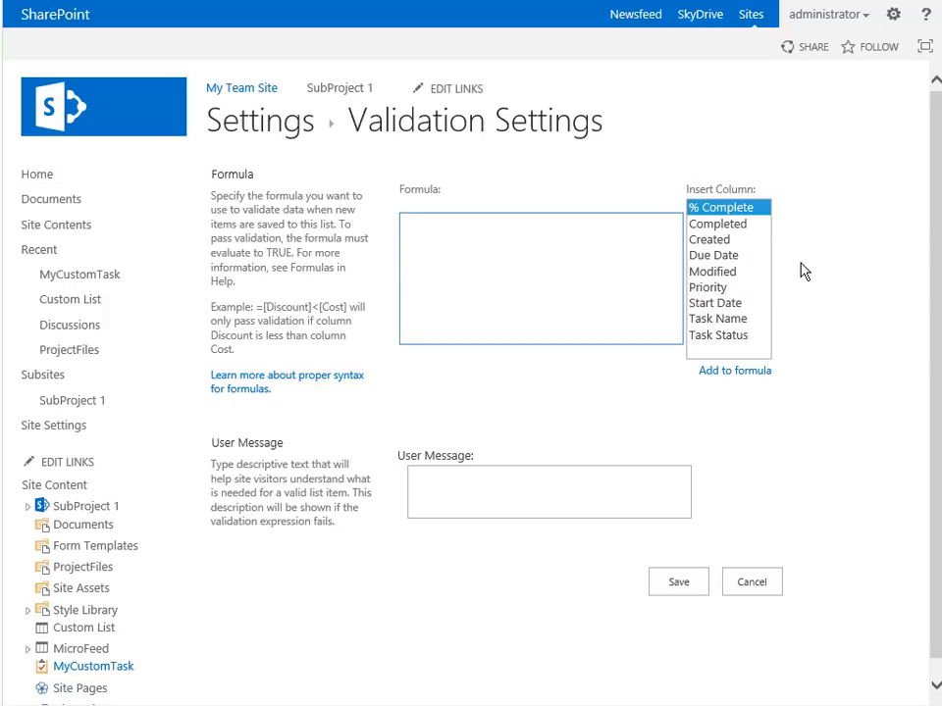
click(713, 256)
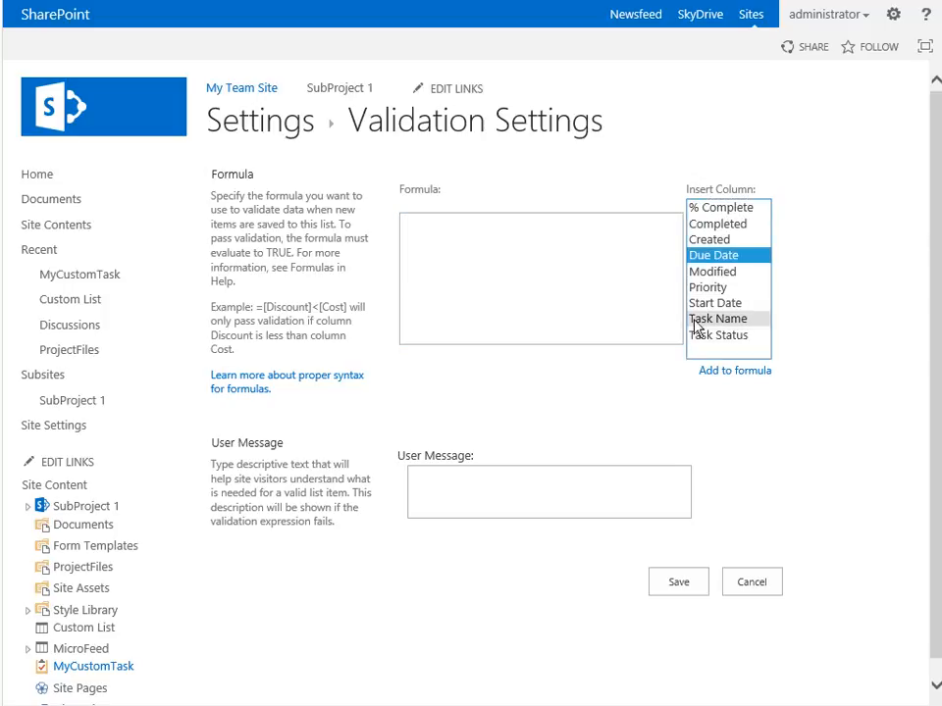
double_click(691, 262)
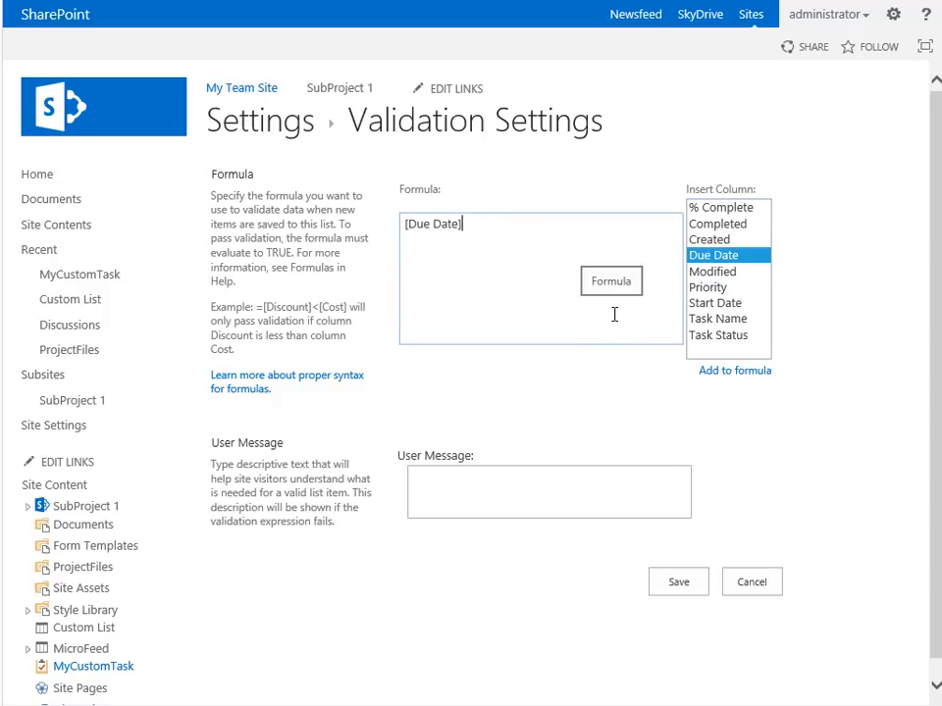
click(732, 376)
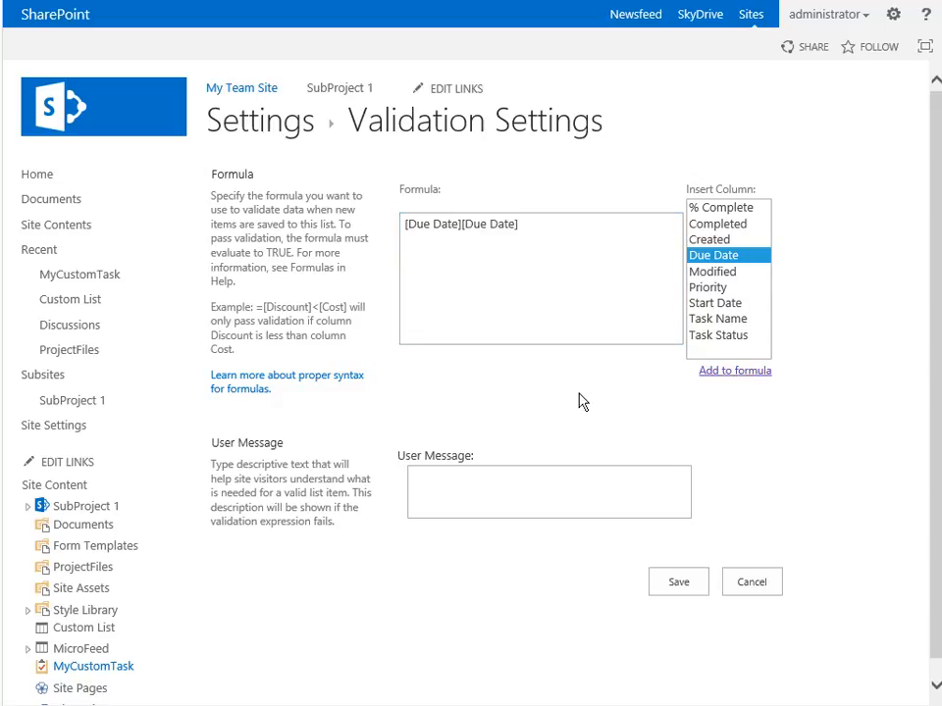
drag(532, 222, 308, 243)
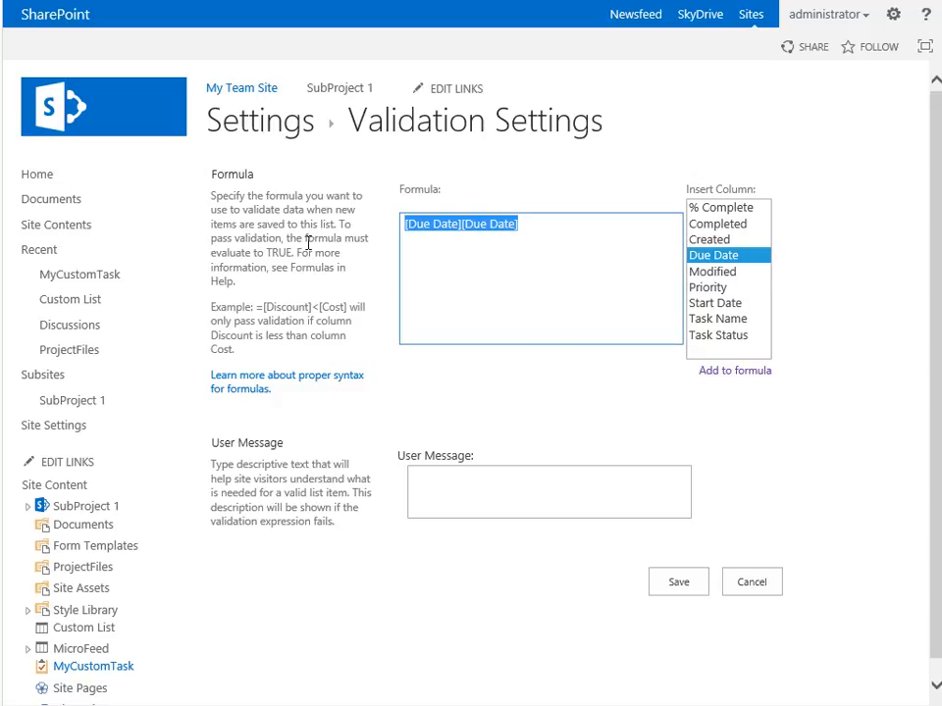
key(Delete)
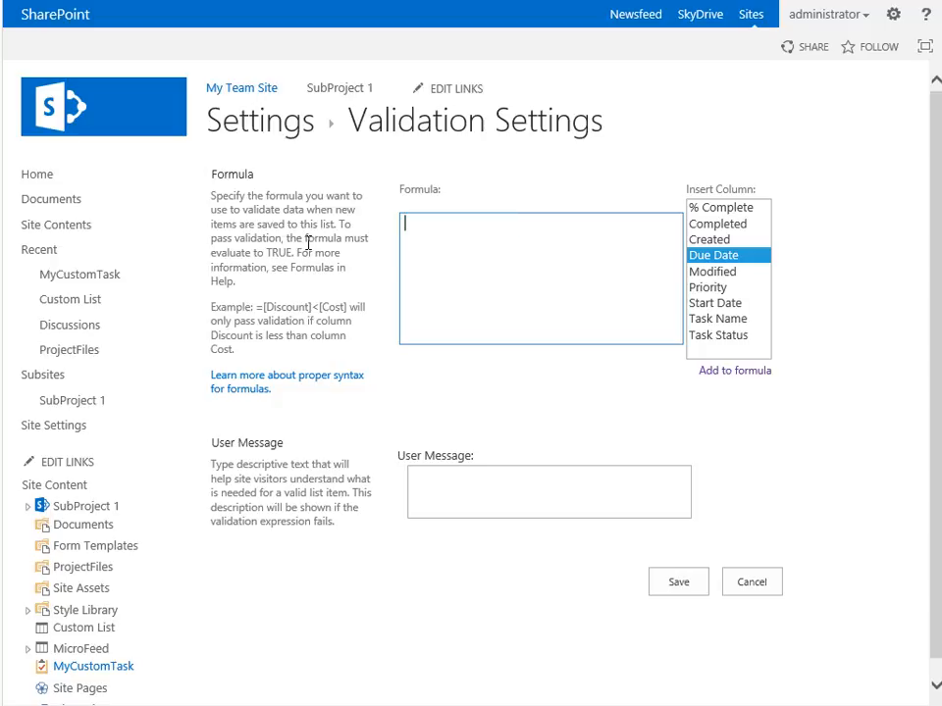
Build the list's validation formula as [Due Date] > [Start Date]
double_click(727, 257)
text(>)
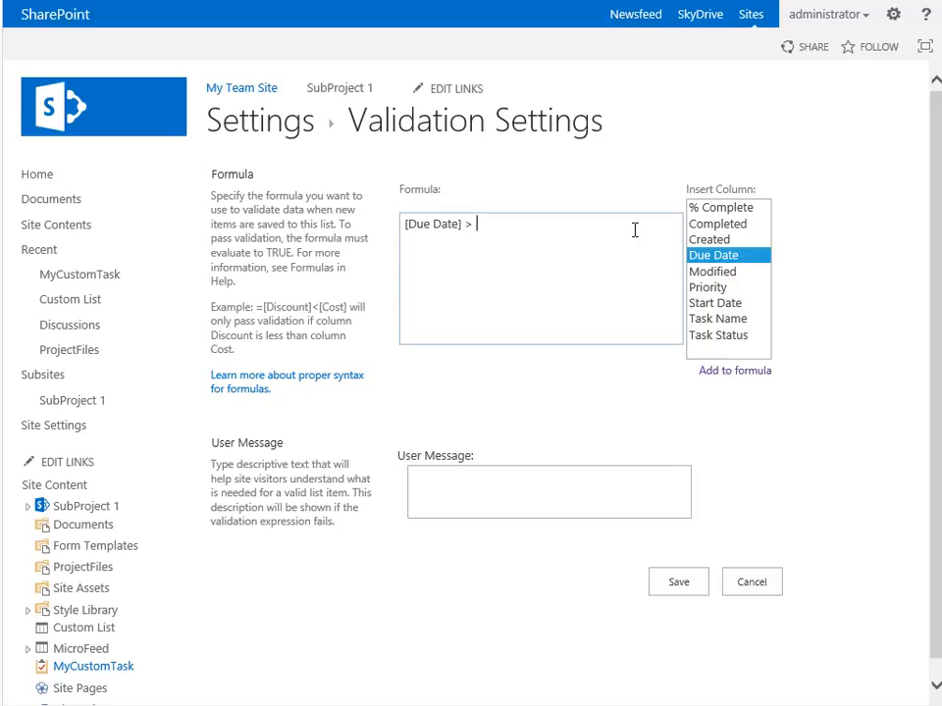
double_click(712, 304)
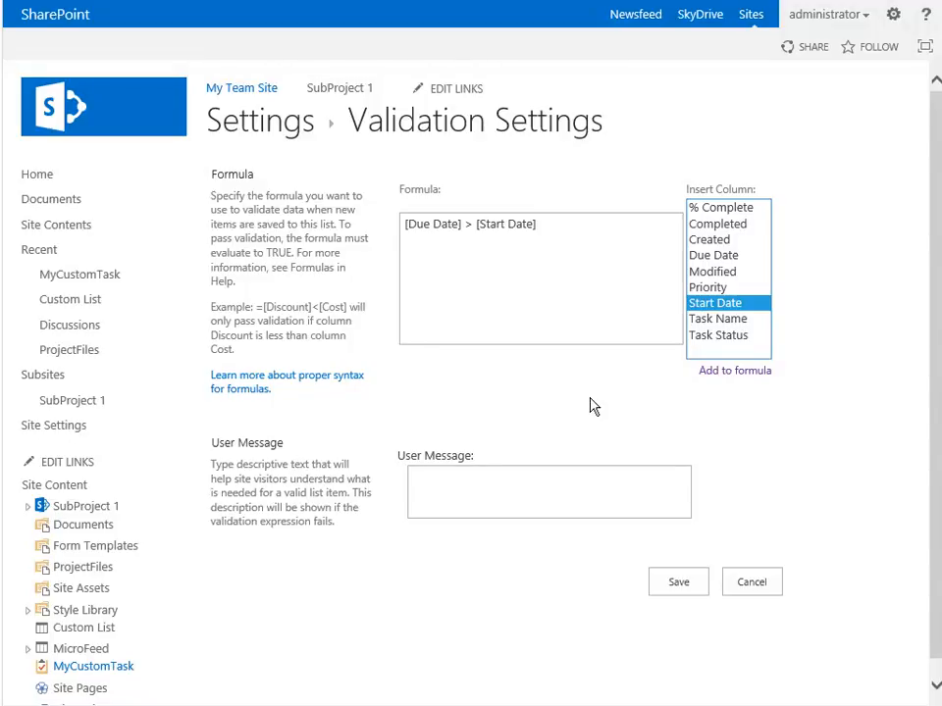
Enter "Due Date must be after Start Date." as the validation user message and save the validation settings
click(570, 472)
text(Due Date must b)
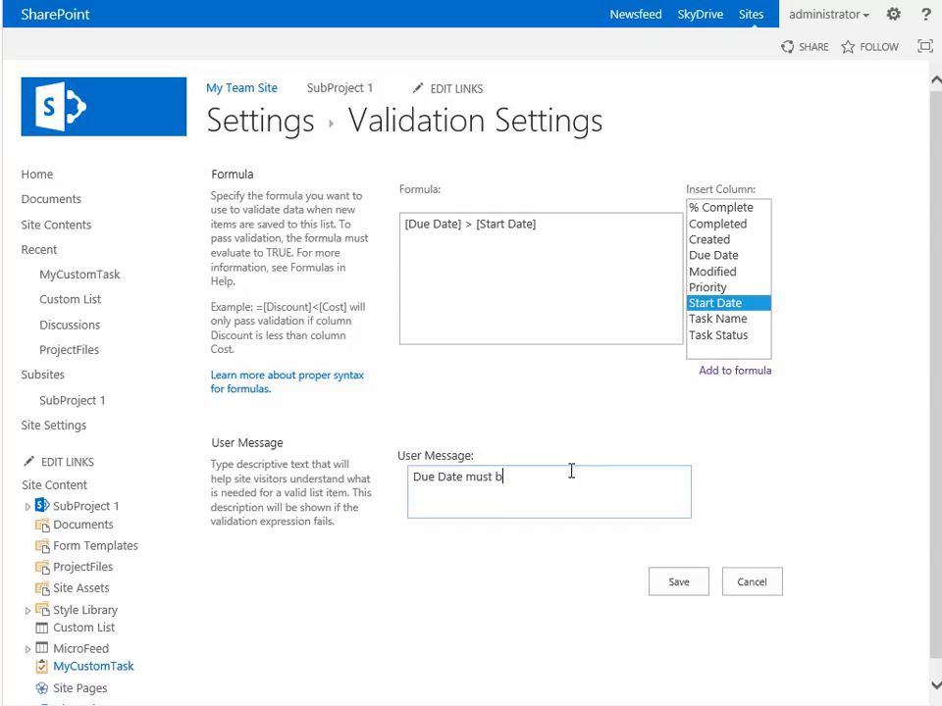
text(e after Start Date.)
click(690, 588)
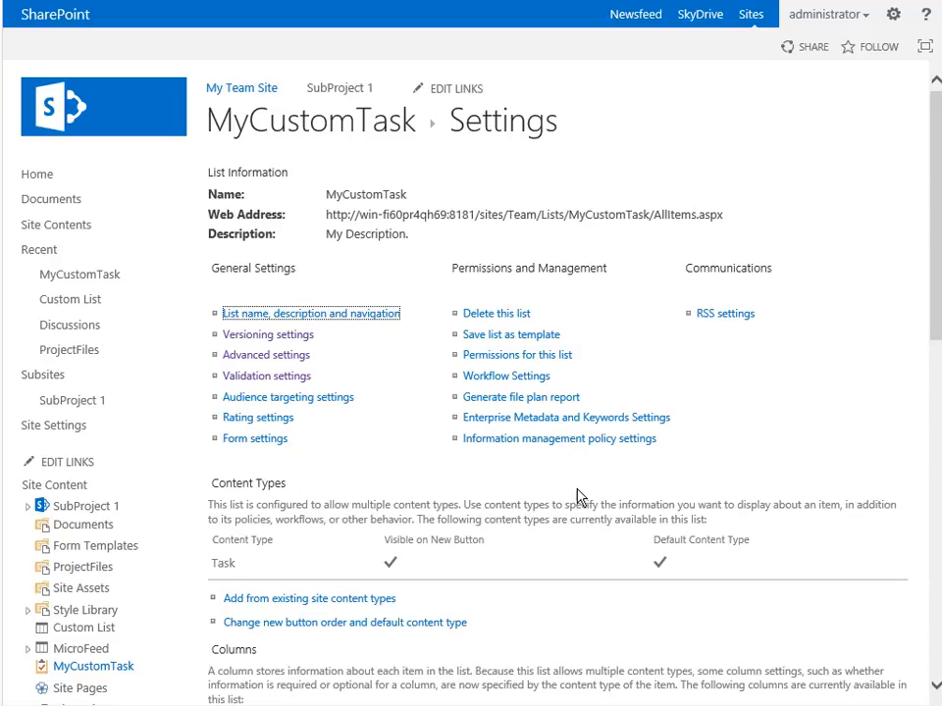
Try enabling audience targeting for the list, and cancel the change
click(335, 401)
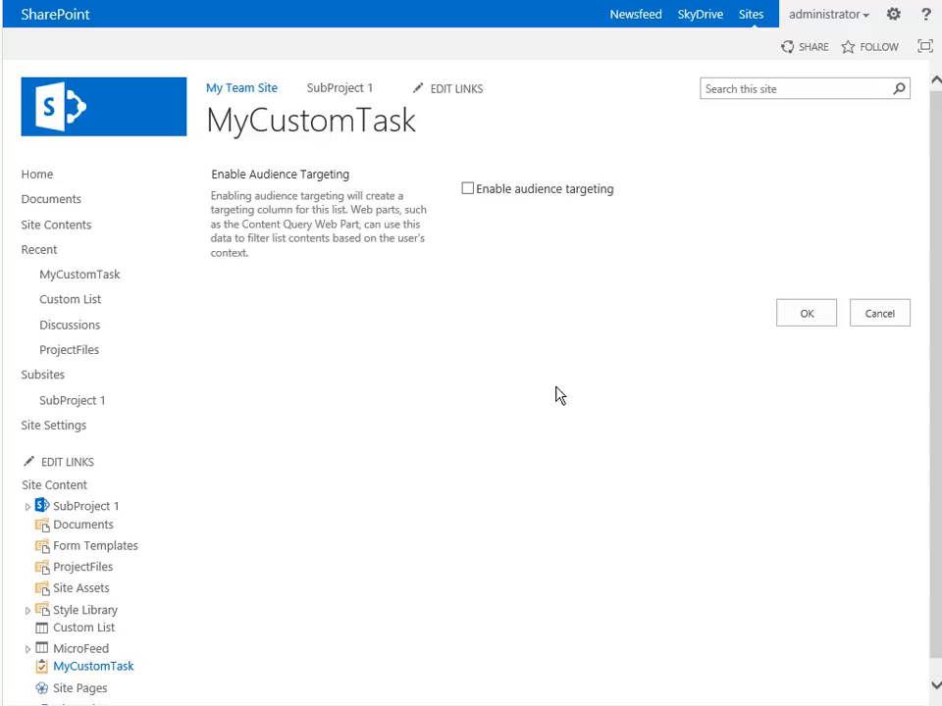
click(467, 189)
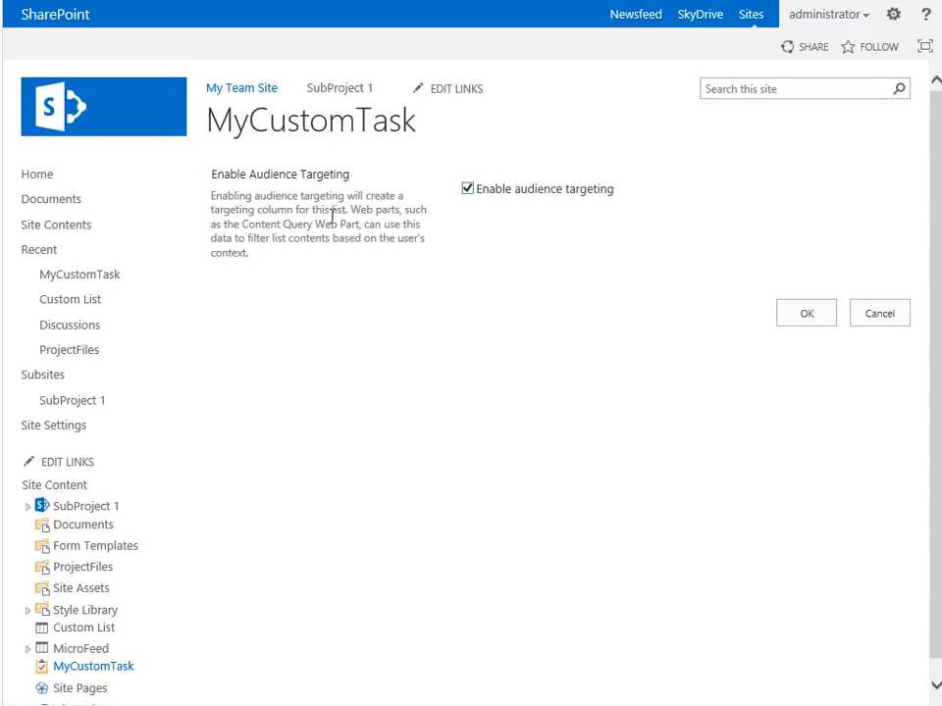
click(897, 320)
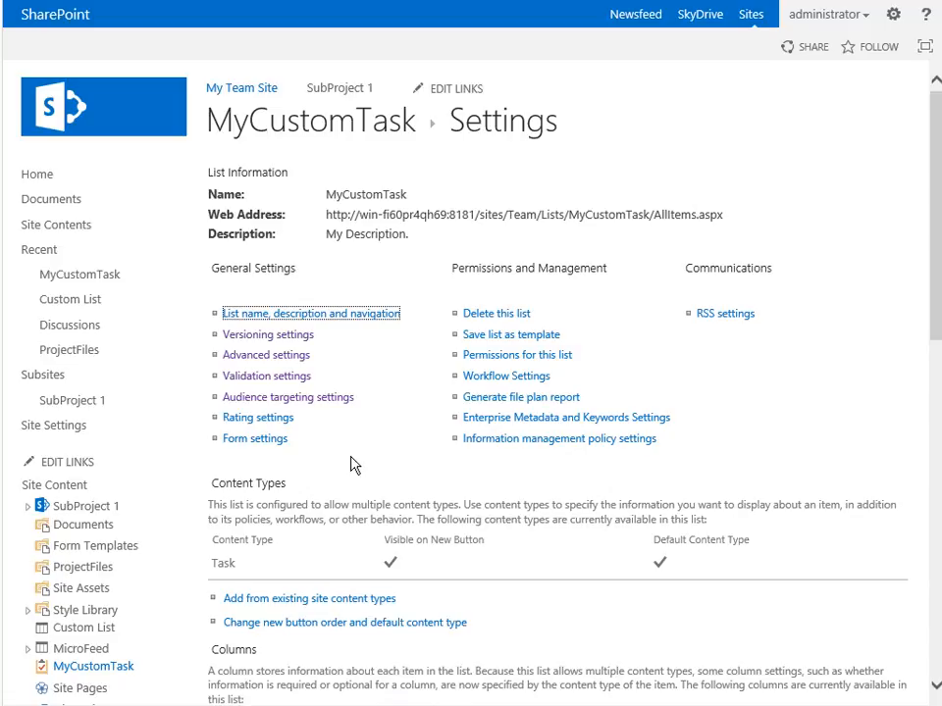
Allow items in the list to be rated and save the rating settings
click(291, 420)
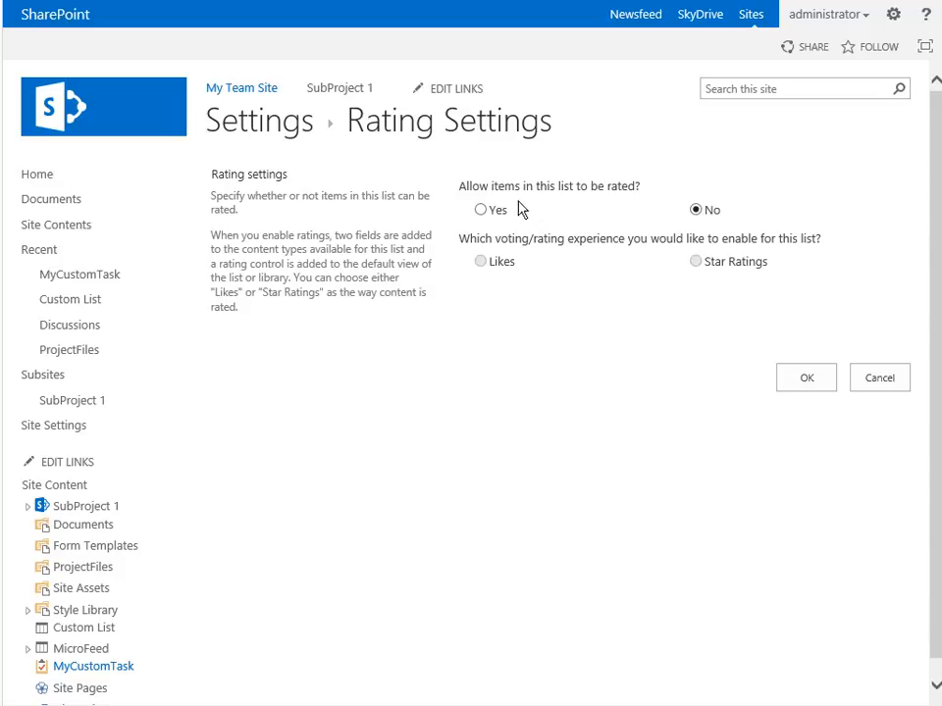
click(480, 210)
click(814, 377)
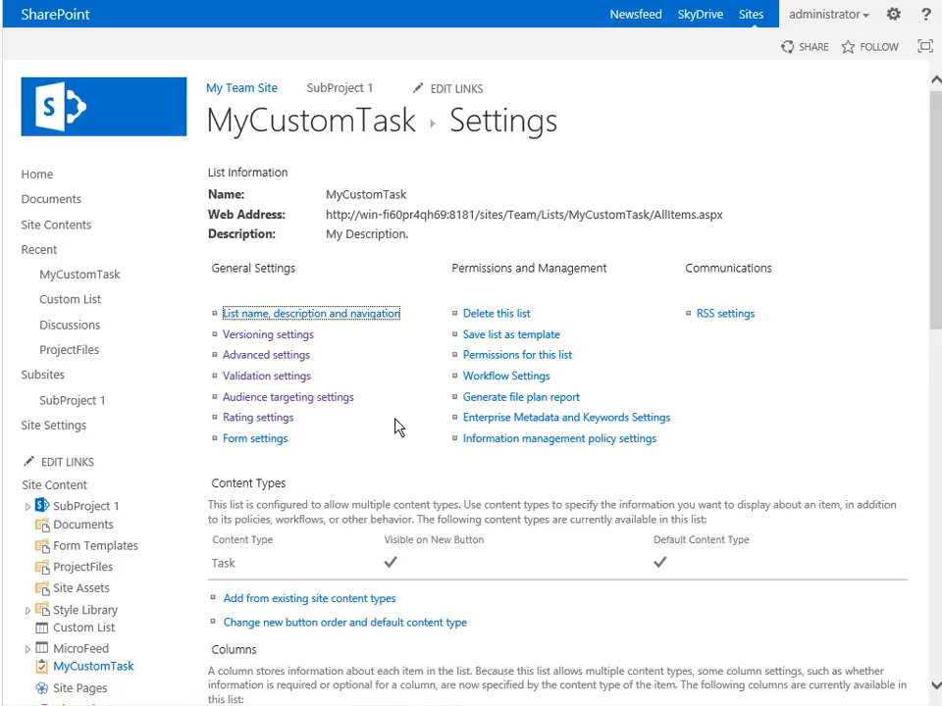
Examine the list's form settings and its permissions, leaving both unchanged, and return to the list settings
click(251, 441)
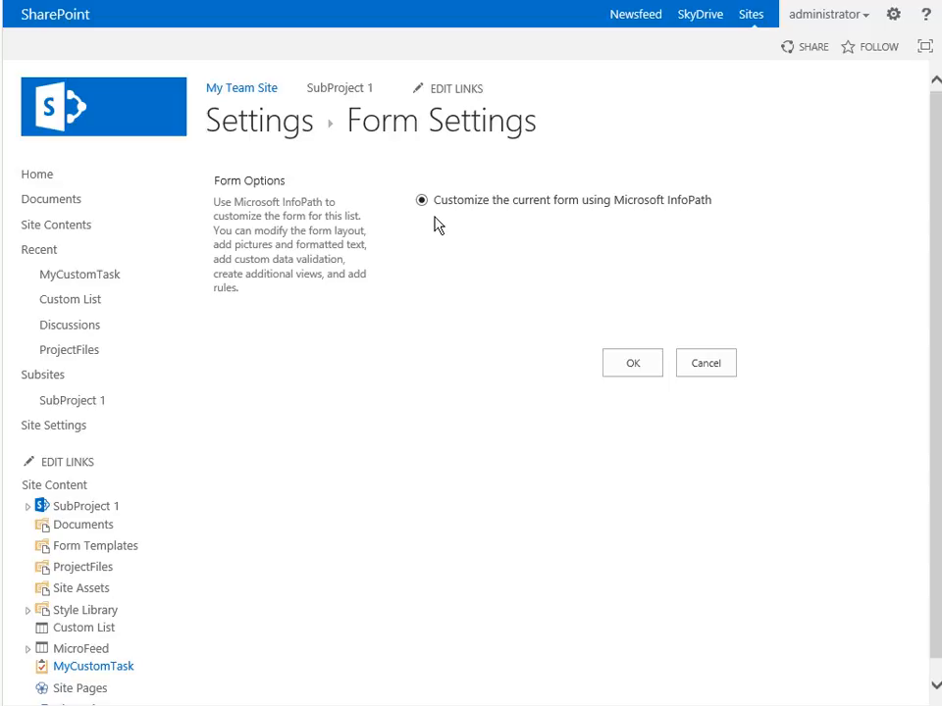
click(705, 364)
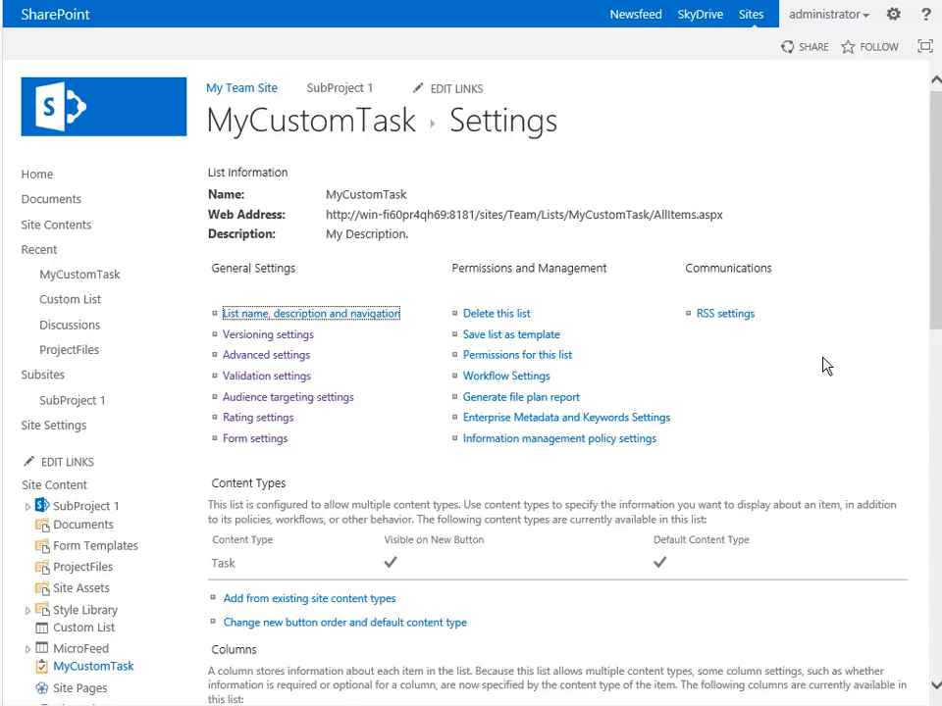
scroll(826, 364, down, 1)
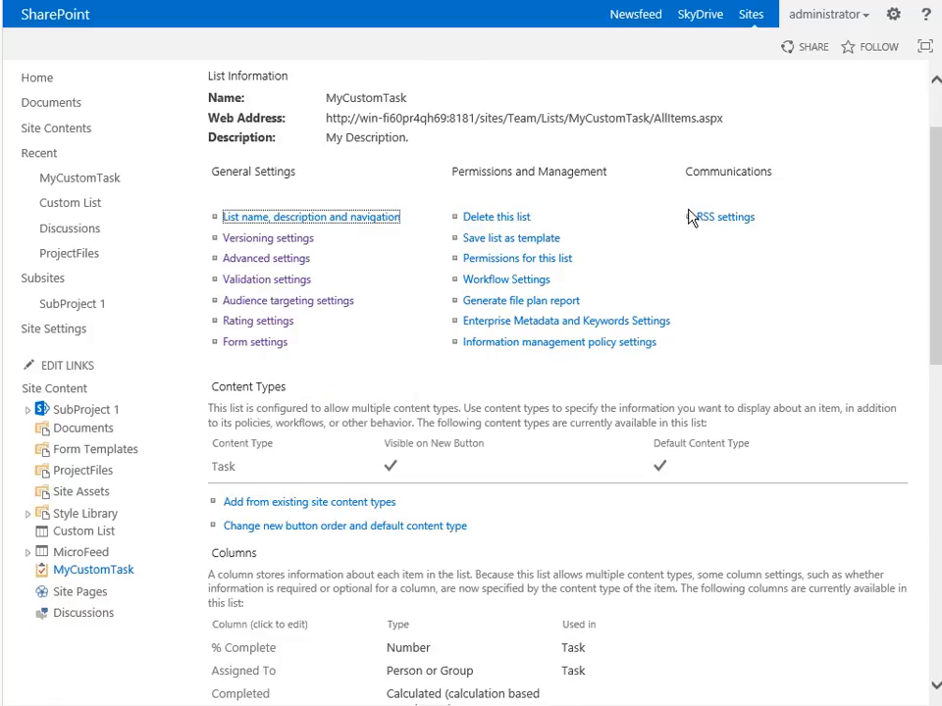
click(564, 261)
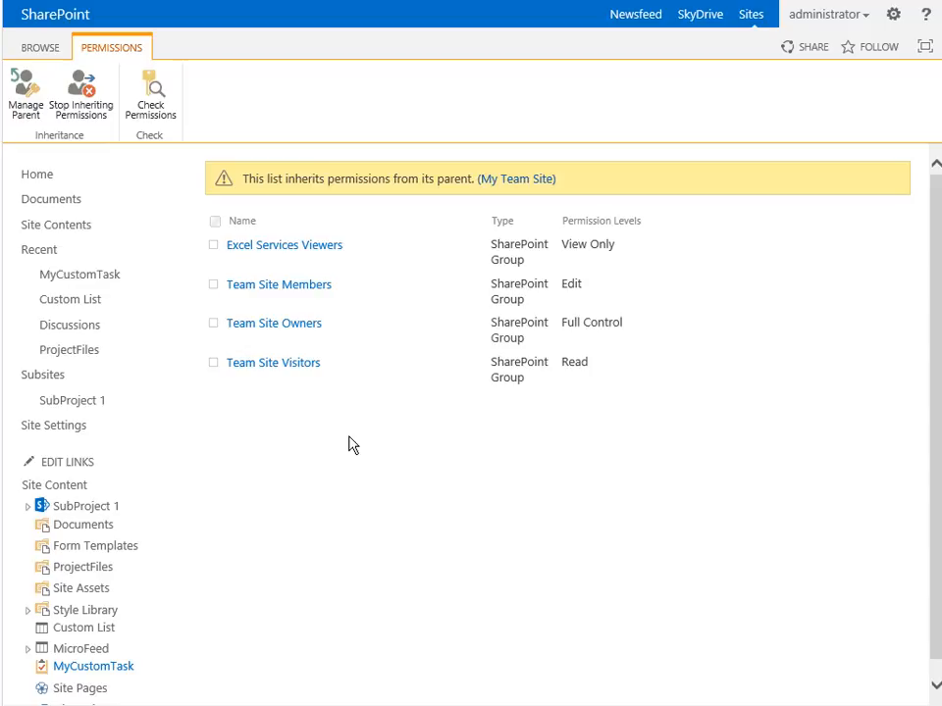
right_click(415, 419)
click(483, 30)
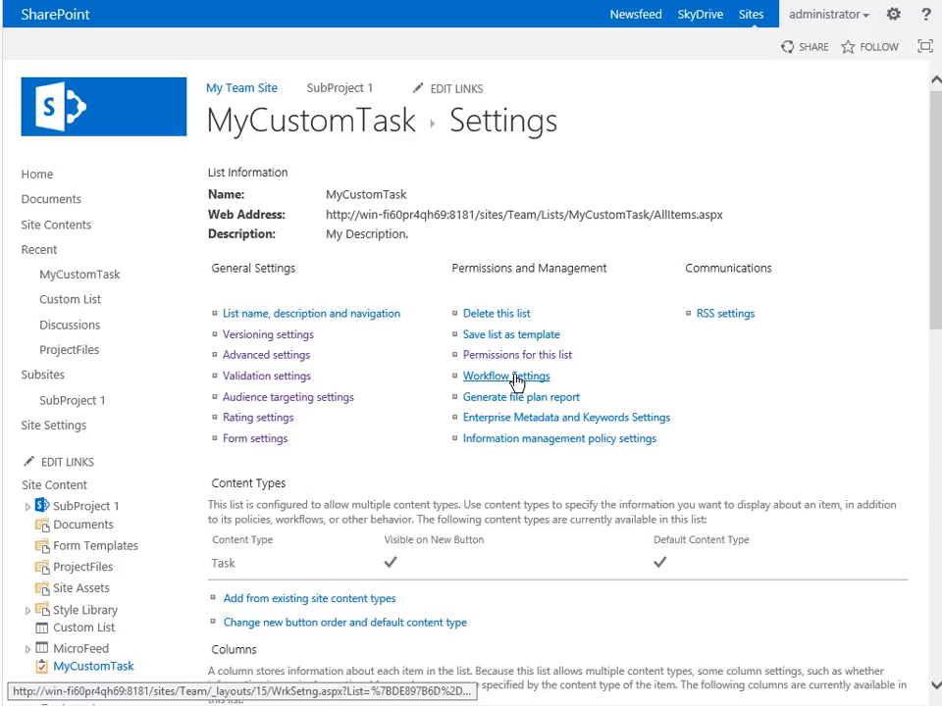
Start adding a workflow to the list that runs on Task items and uses the Three-state template
click(514, 377)
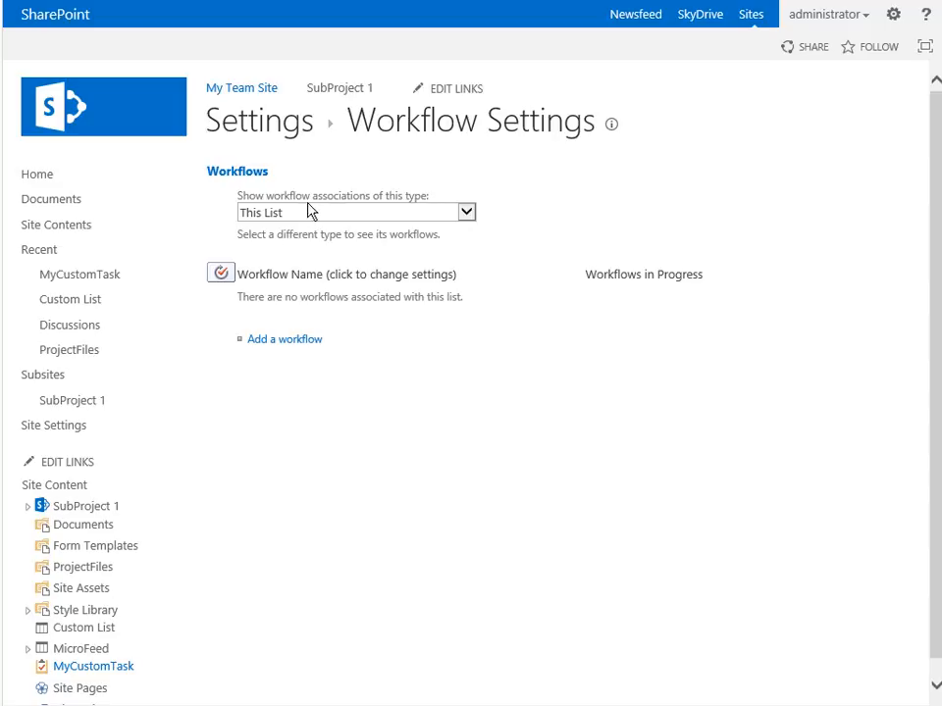
click(292, 340)
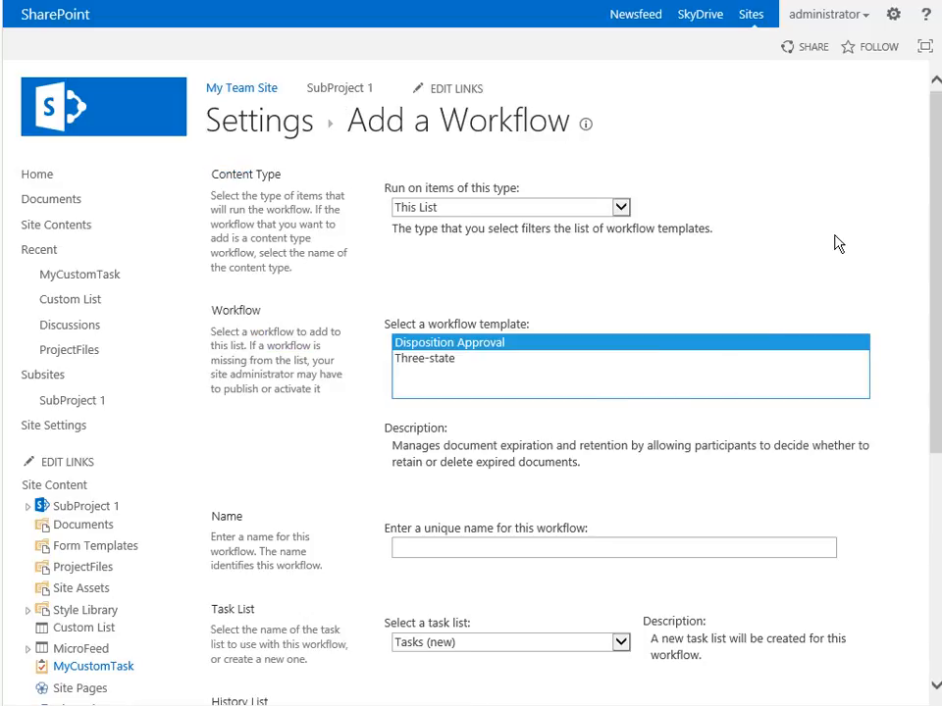
click(624, 208)
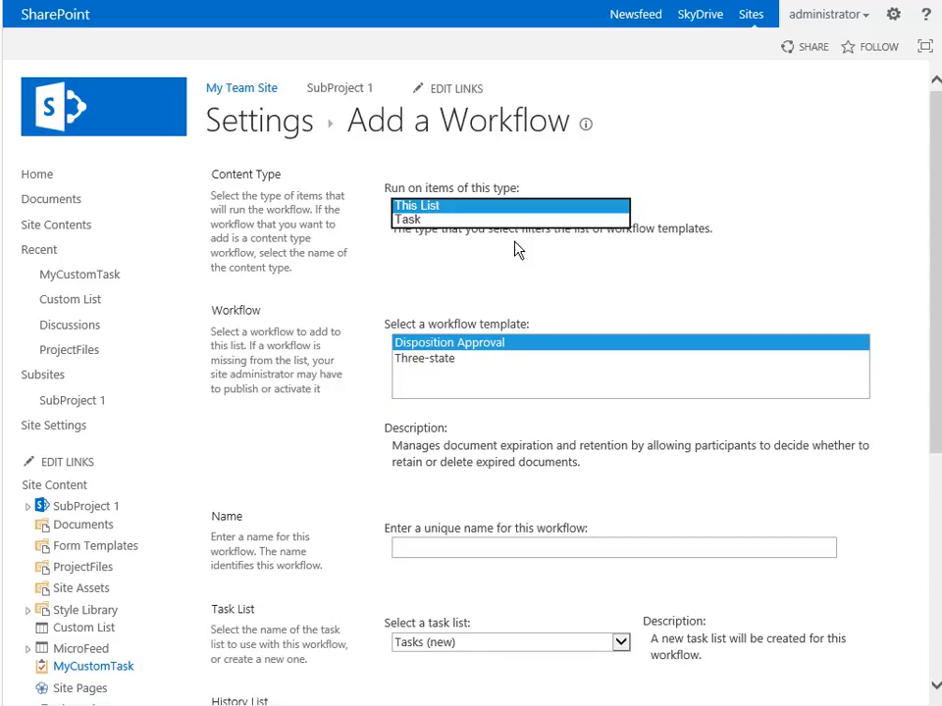
click(471, 220)
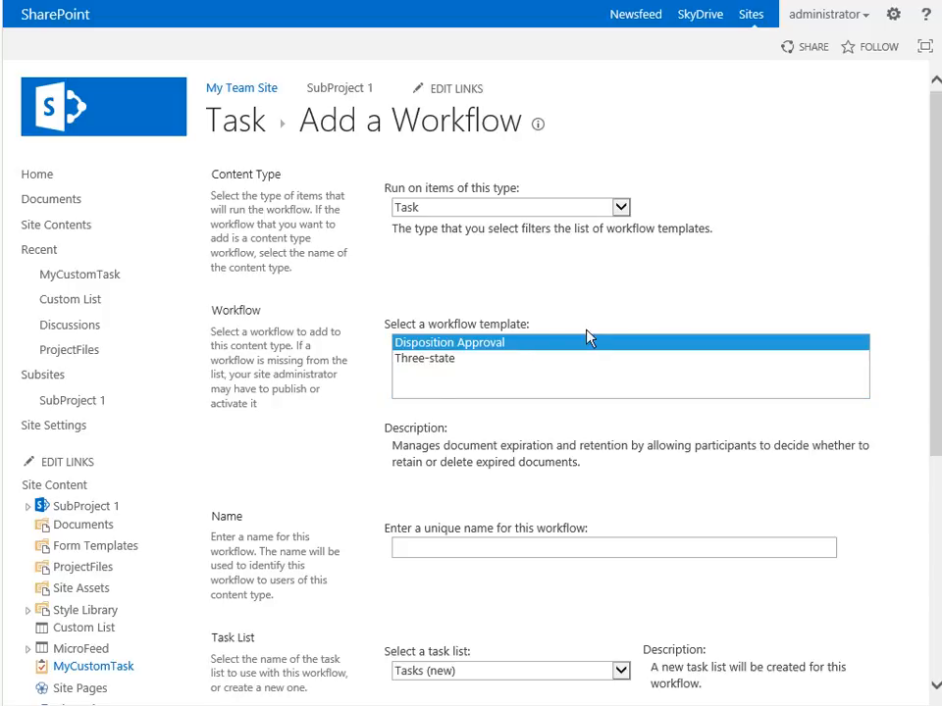
click(457, 360)
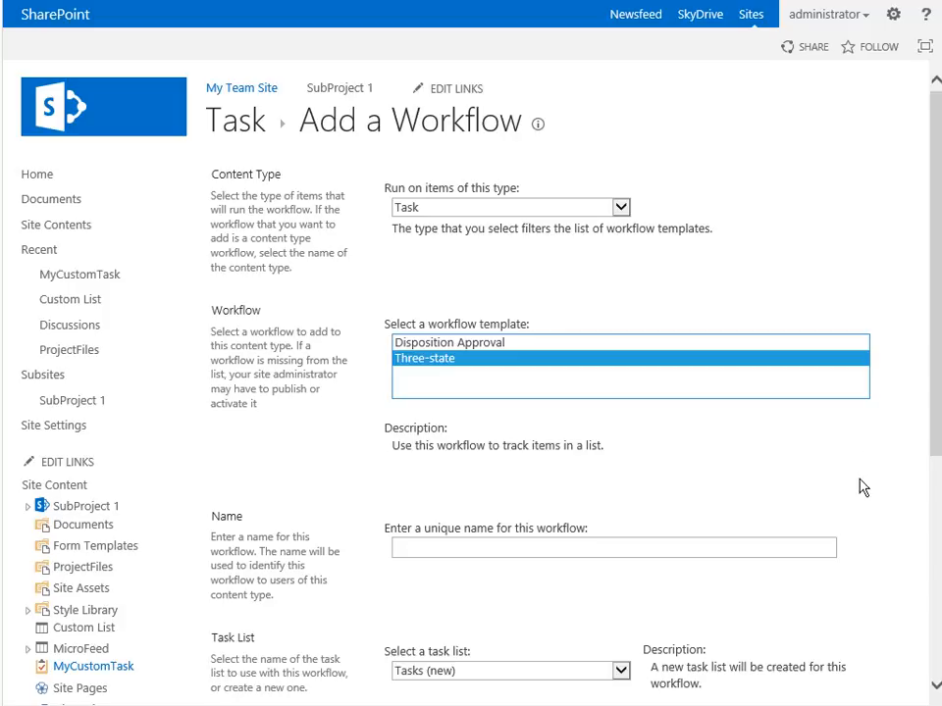
Name the workflow Three State Workflow and continue to the page for customizing its states
scroll(864, 471, down, 1)
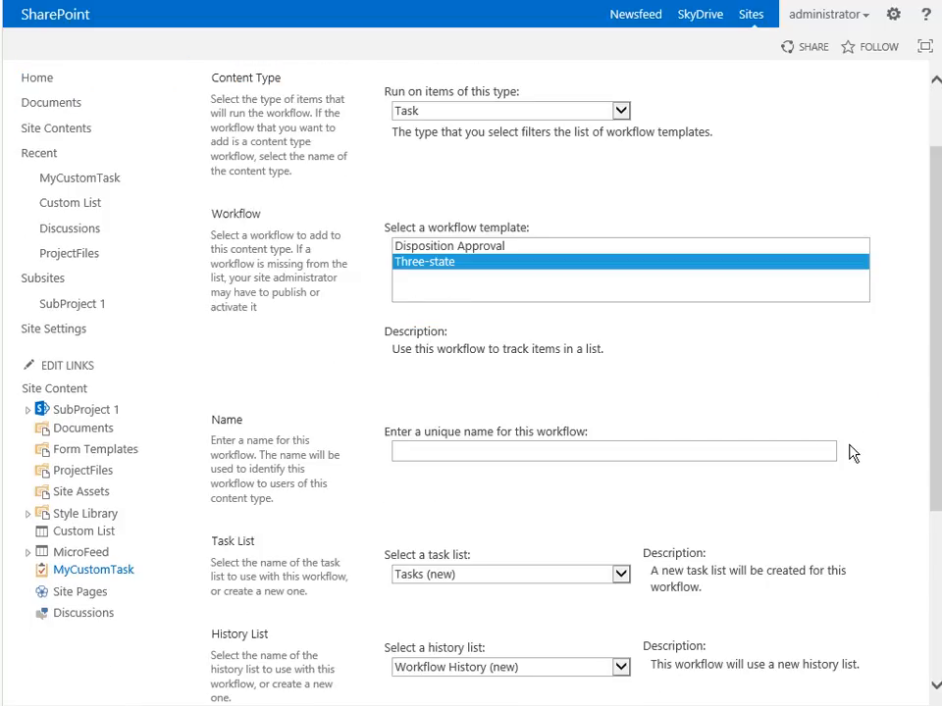
click(547, 452)
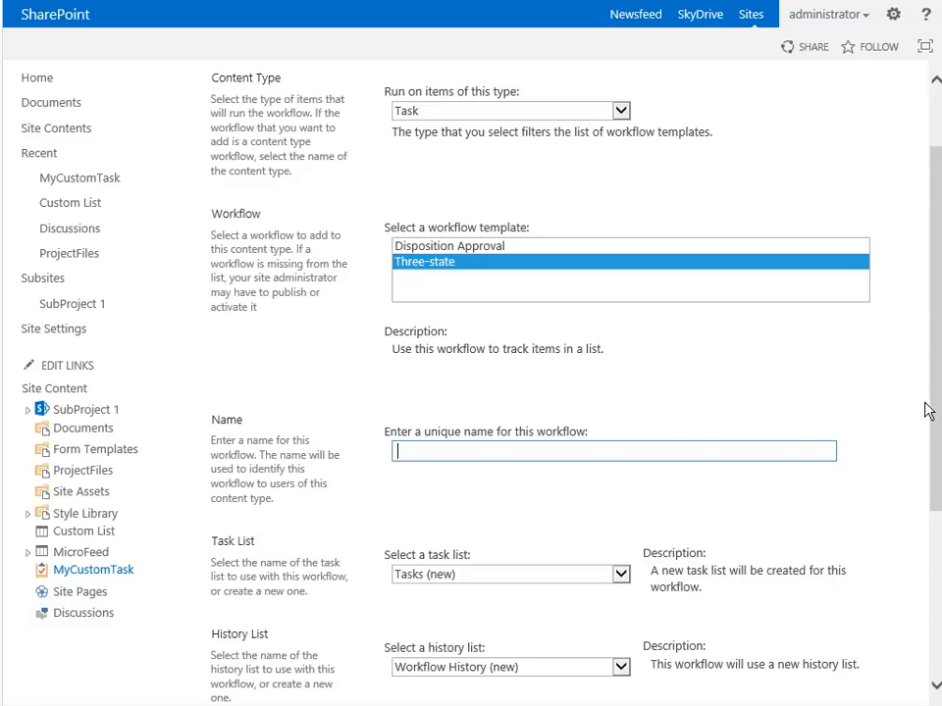
text(Three State Workflow)
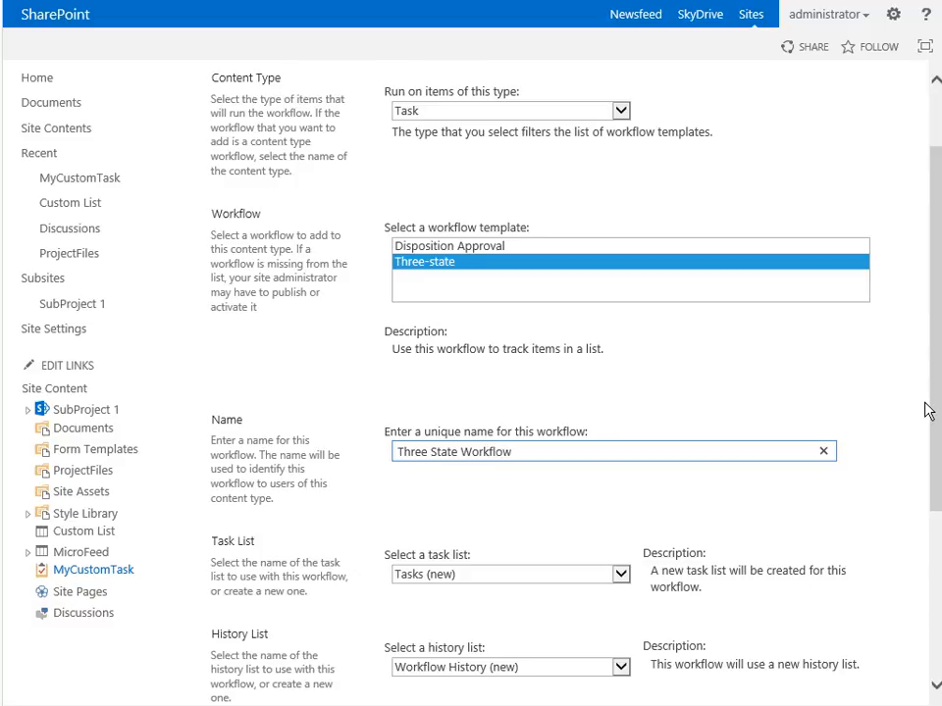
click(893, 480)
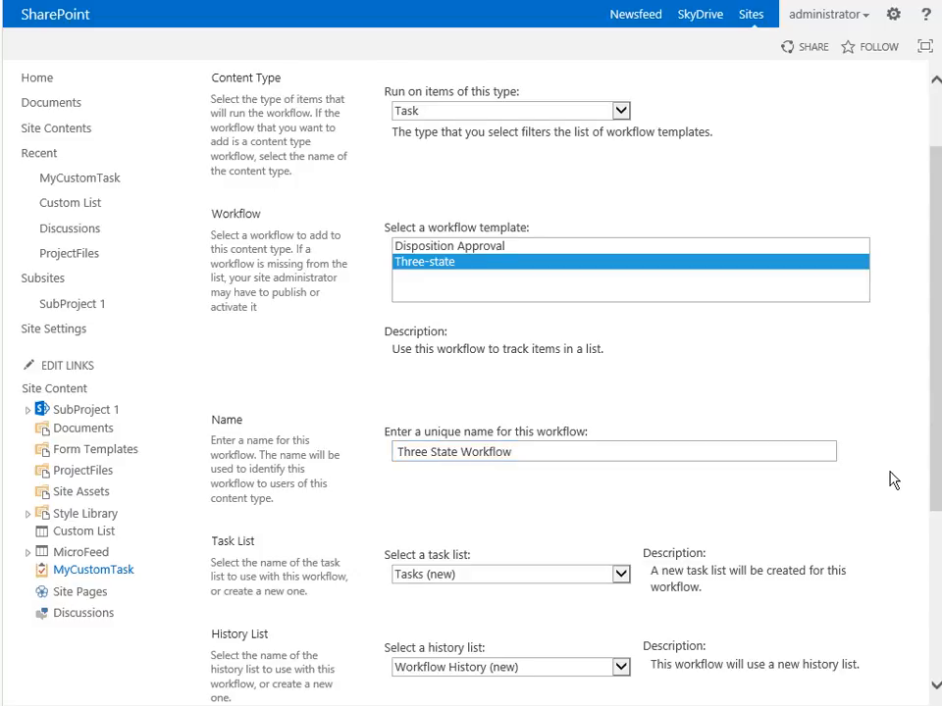
scroll(888, 479, down, 1)
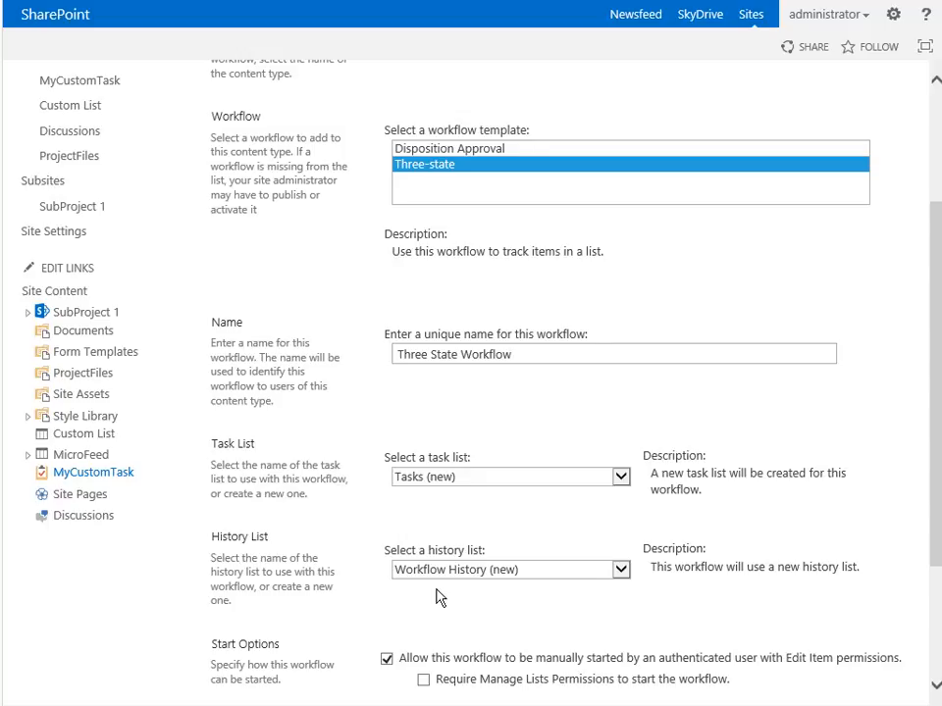
scroll(763, 557, down, 2)
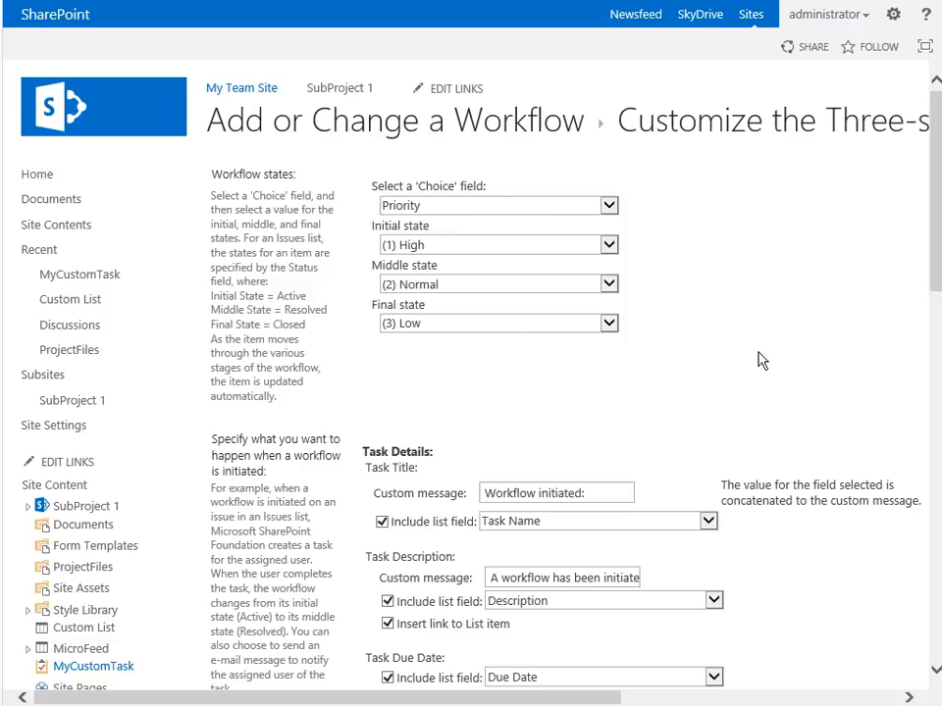
Review the workflow states and the initiation task details, including the fields available for the task due date
scroll(859, 392, down, 2)
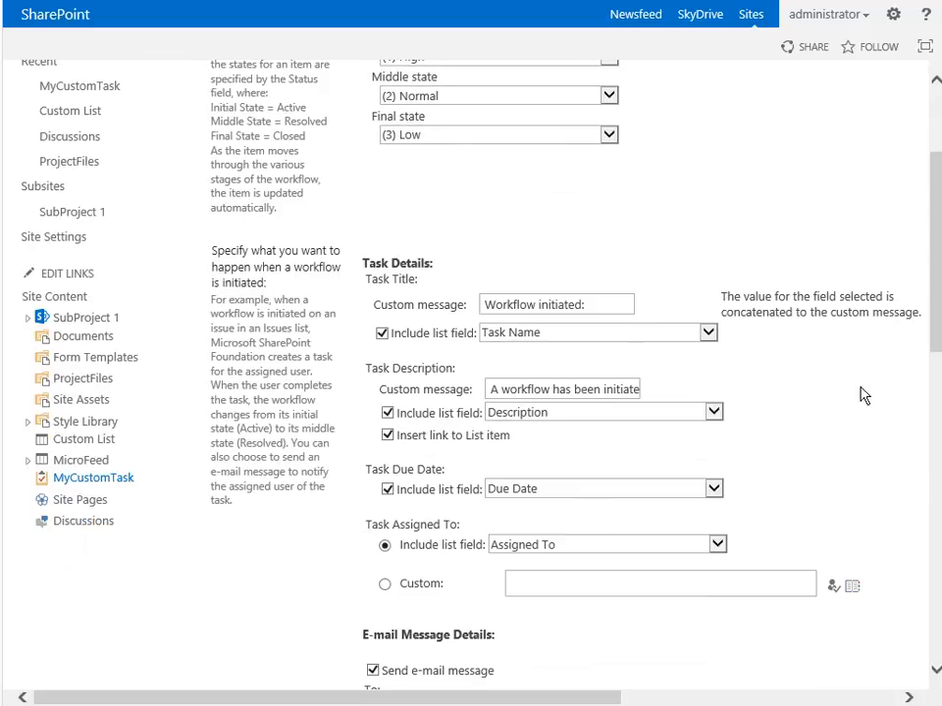
scroll(861, 393, down, 1)
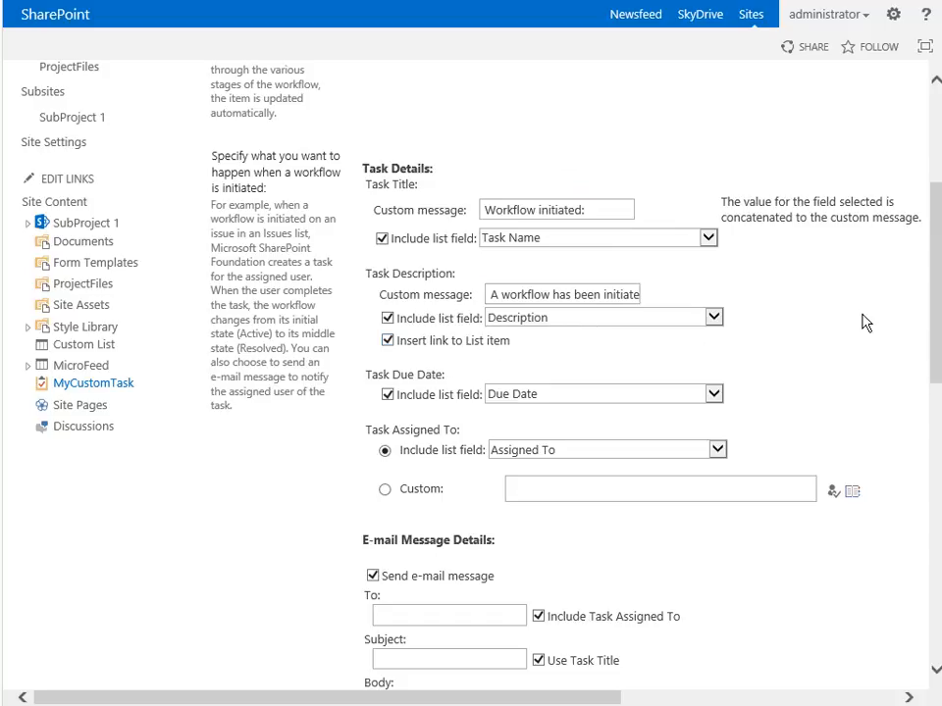
scroll(863, 324, down, 1)
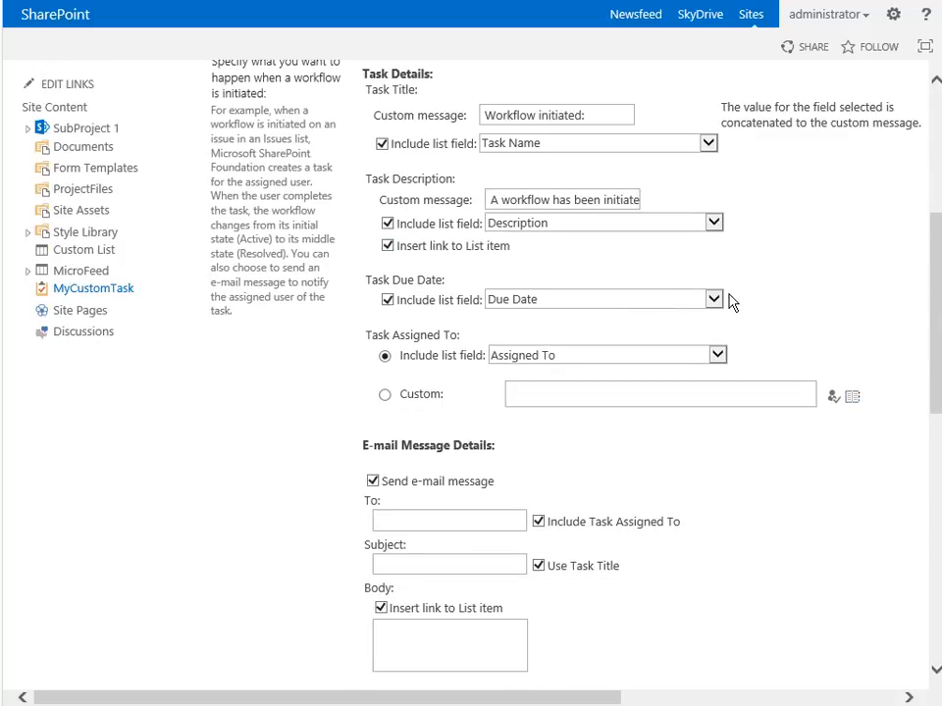
click(715, 301)
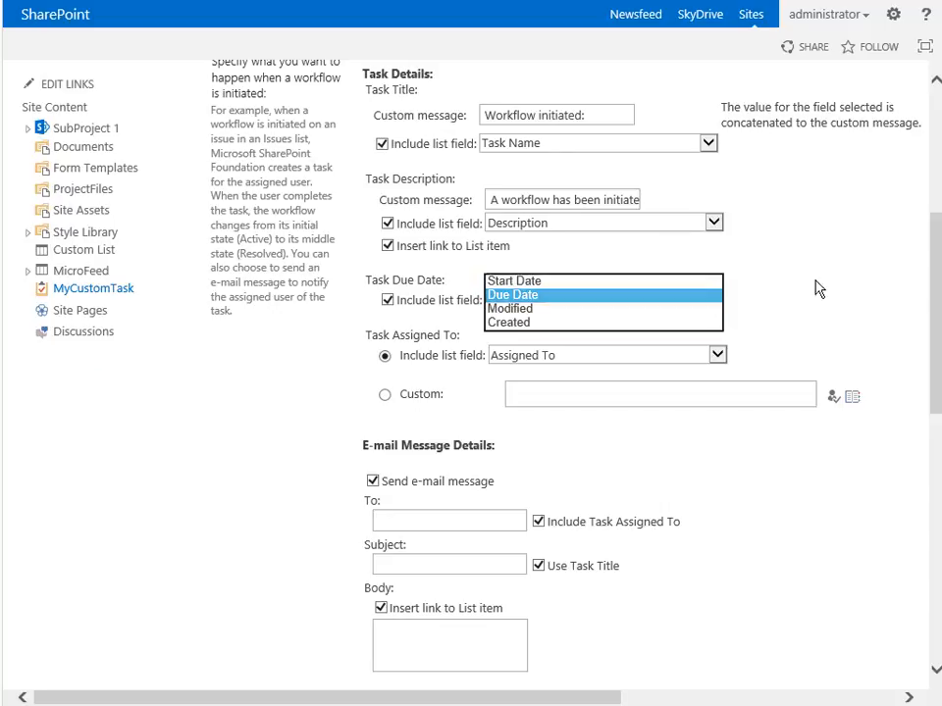
click(856, 280)
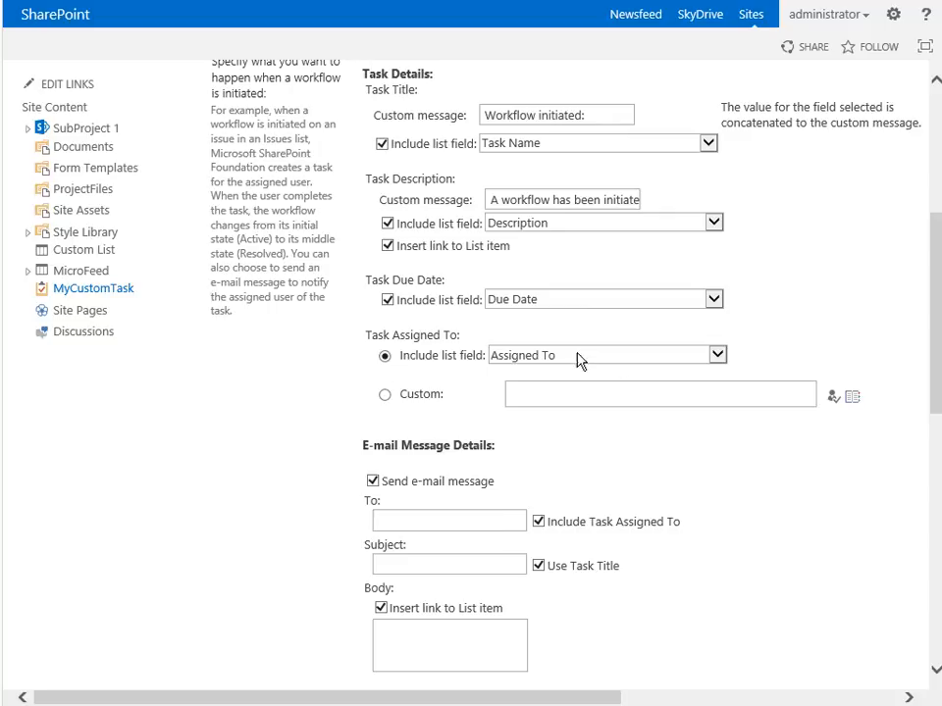
Address the workflow initiation e-mail to administrator with subject "This is a new task with workflow" and body "You need to review this."
scroll(824, 558, down, 1)
scroll(824, 557, down, 2)
click(480, 430)
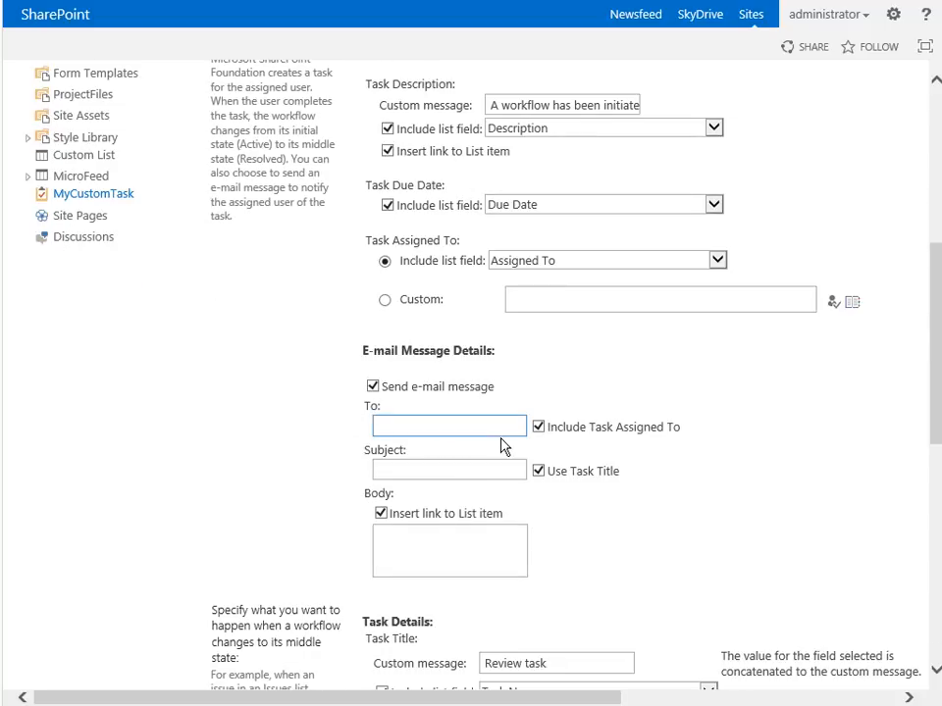
text(administrator)
key(Tab)
key(Tab)
text(This is a ne)
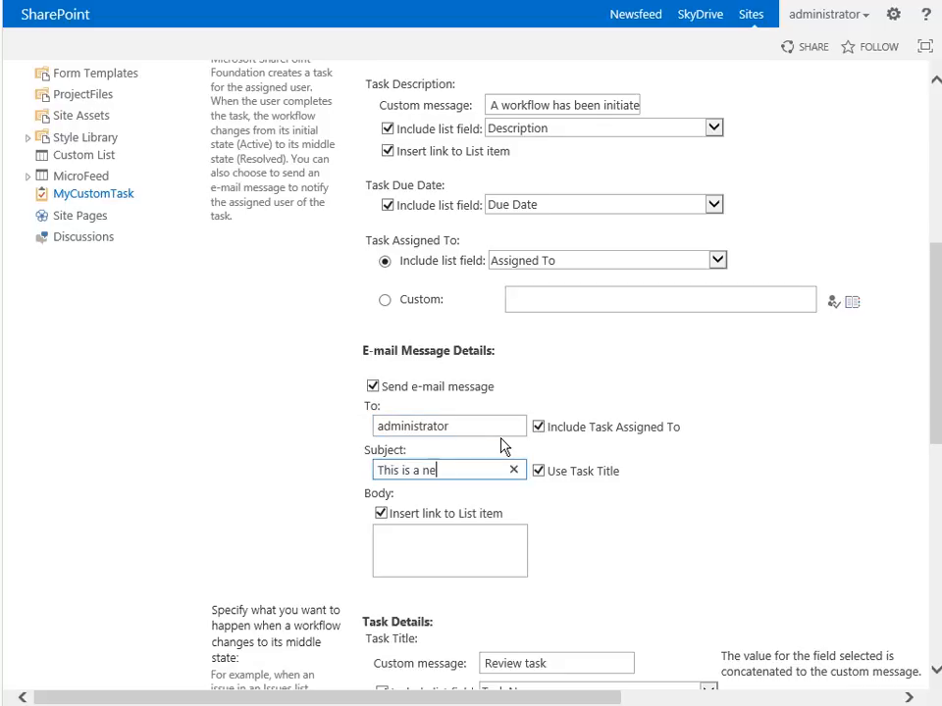
text(w task with workflow)
key(Tab)
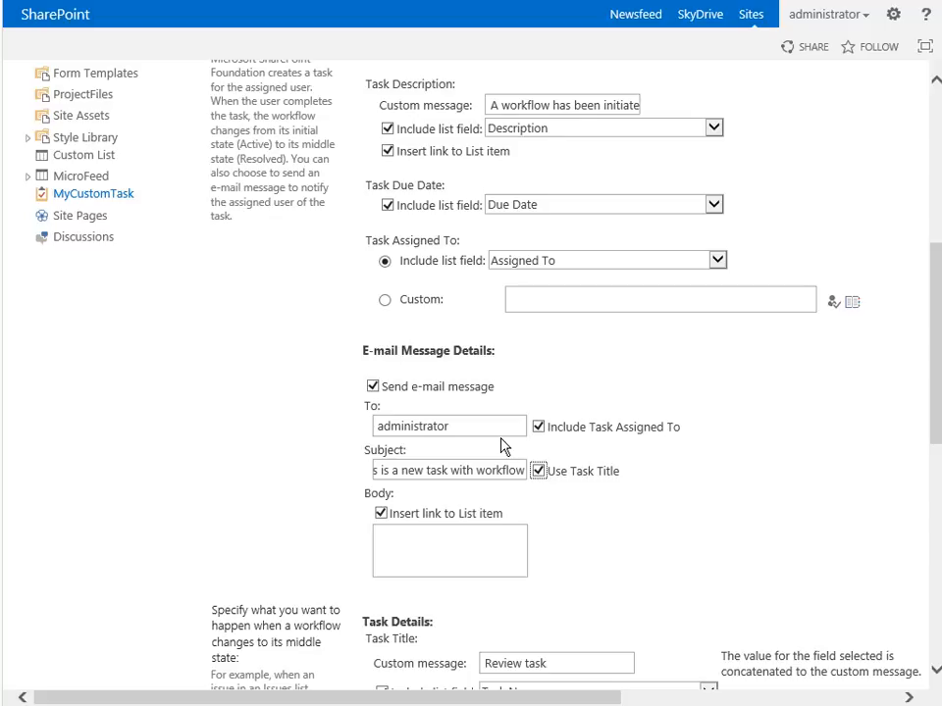
click(446, 562)
text(You need to review this.)
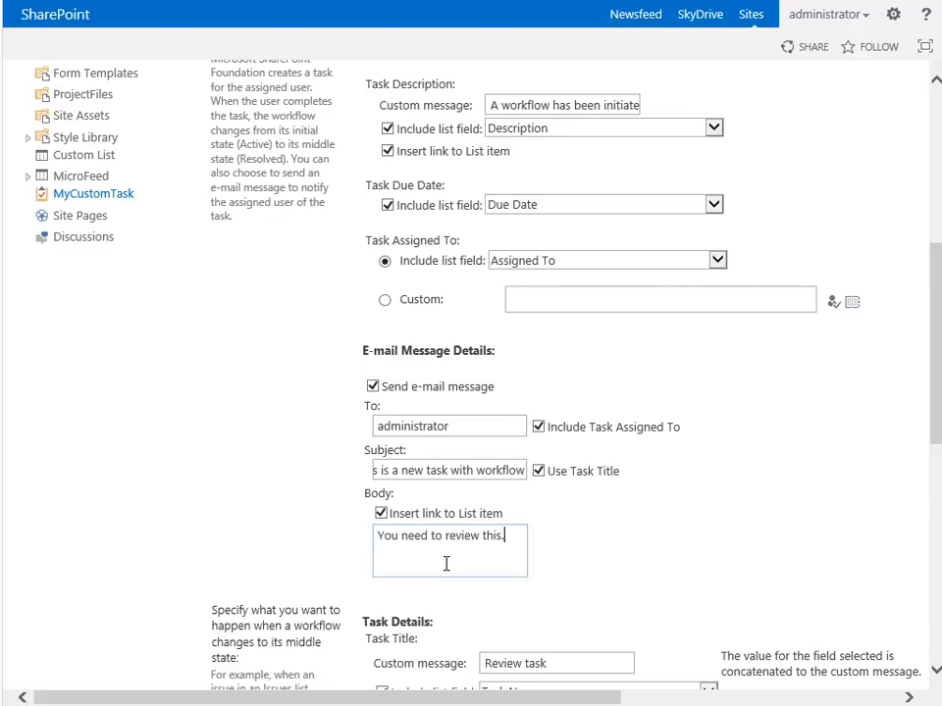
scroll(747, 531, down, 4)
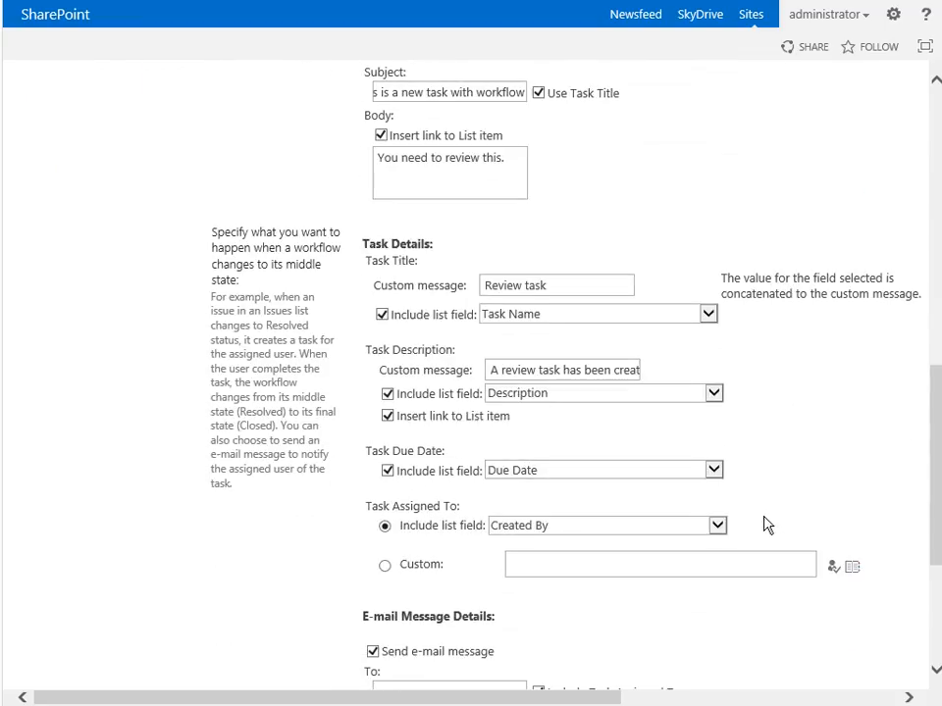
Address the middle-state e-mail to Administrator with subject "Review" and body "You really need to review this.", and save the workflow
scroll(864, 492, up, 6)
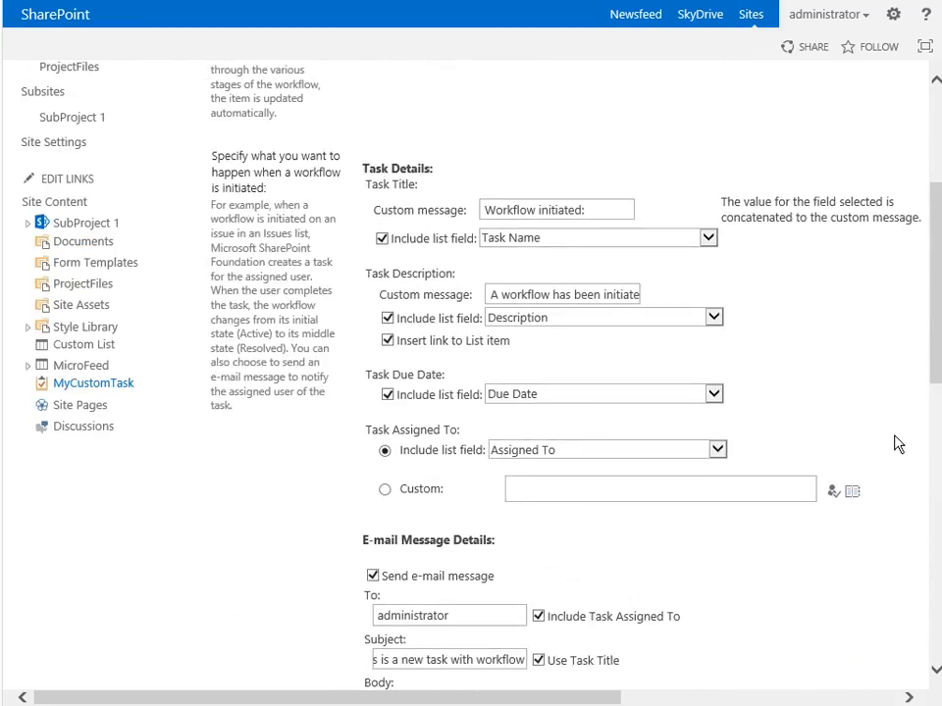
scroll(695, 357, down, 5)
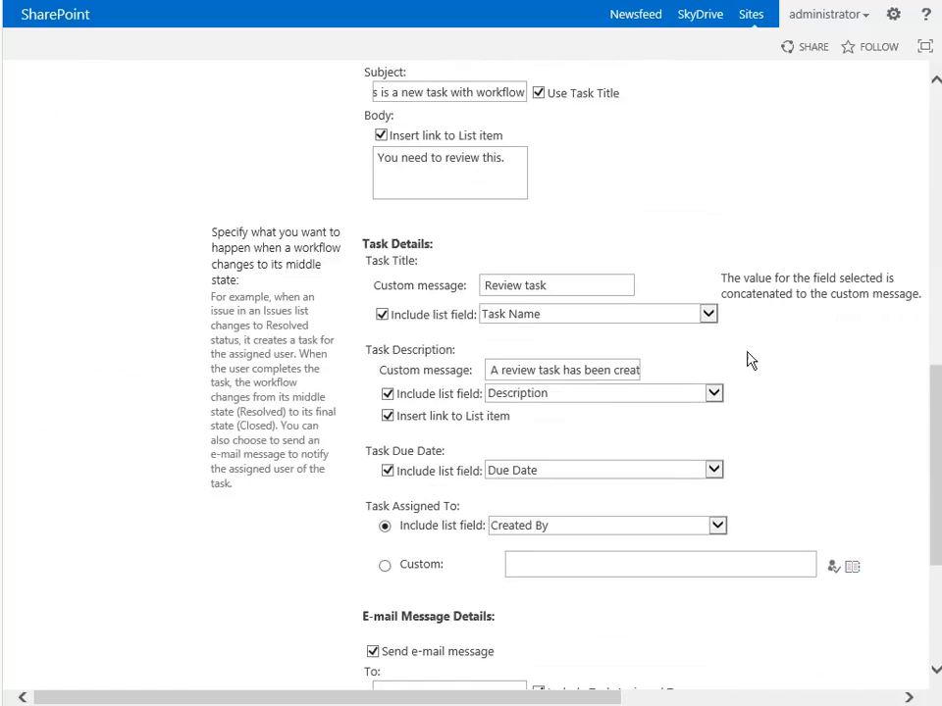
scroll(486, 474, down, 3)
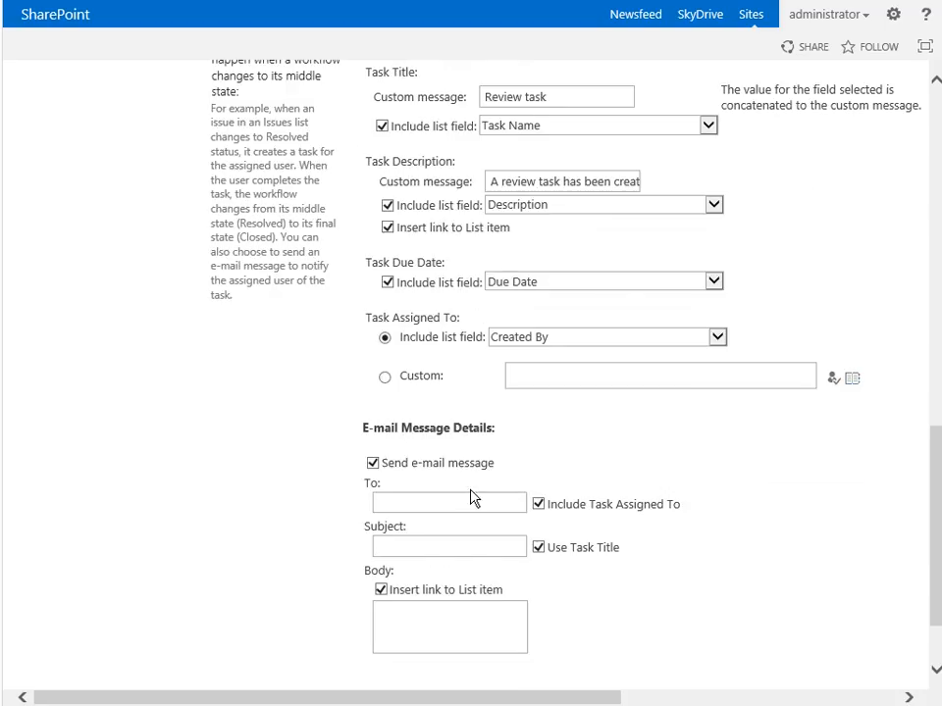
text(Administrator)
key(Tab)
text(Review)
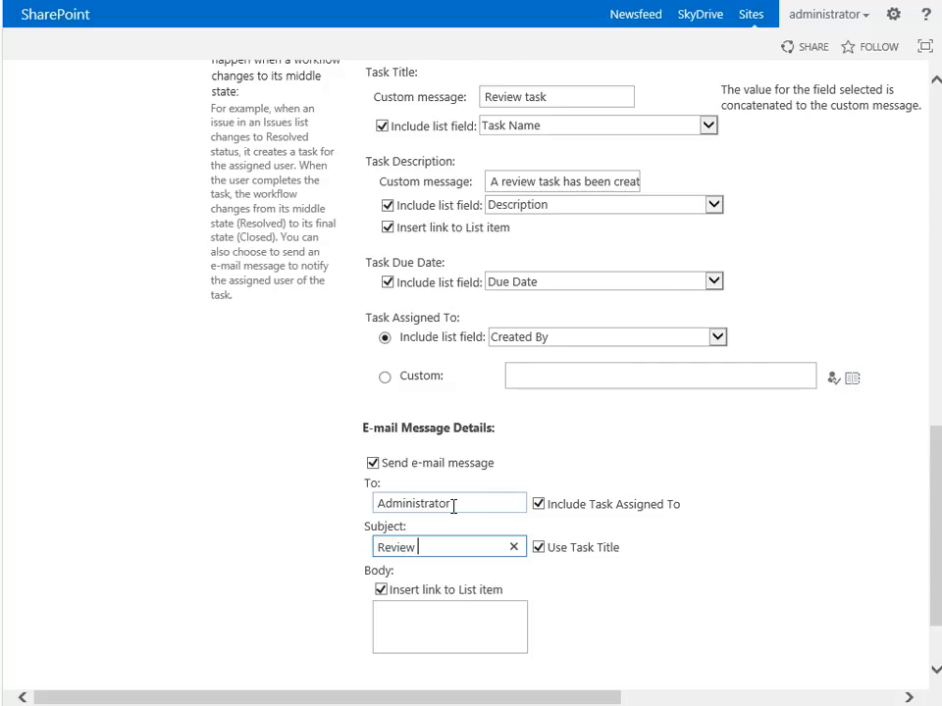
key(Tab)
key(Tab)
key(Tab)
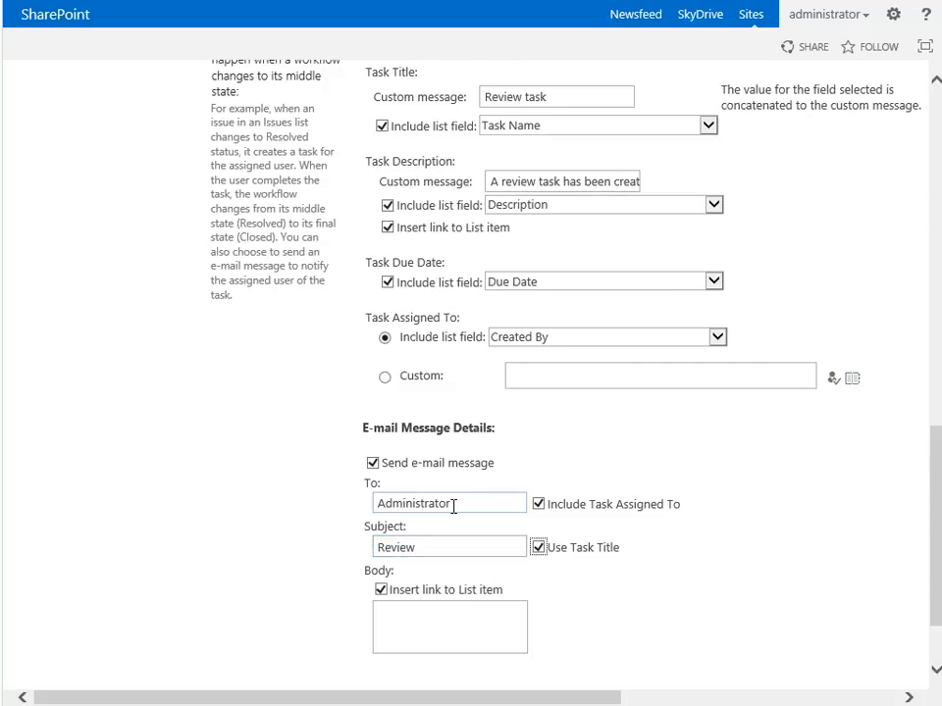
text(You really need to review this.)
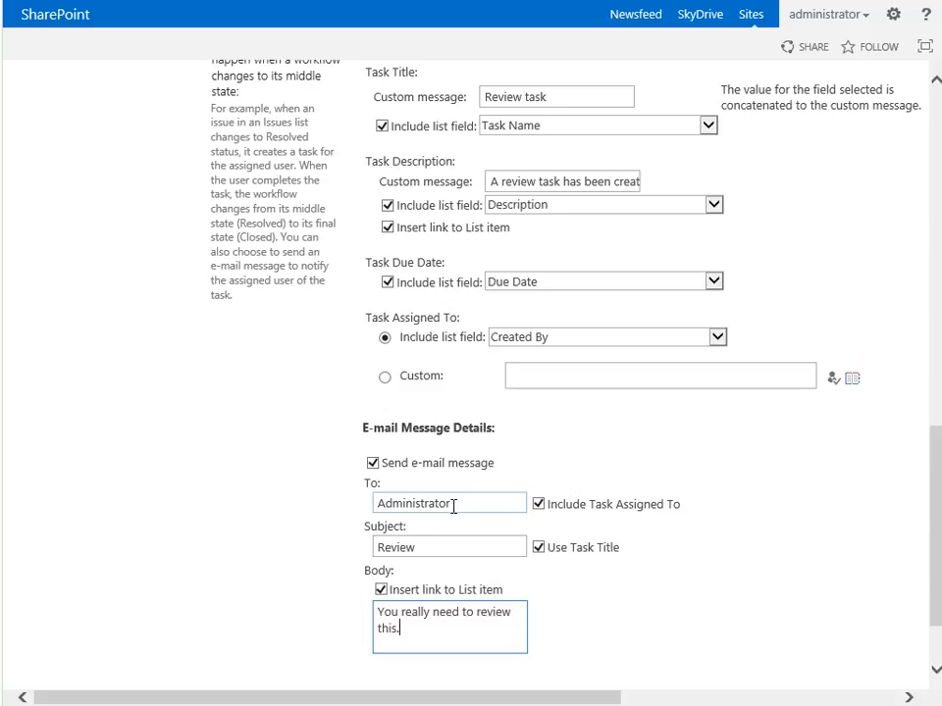
scroll(908, 566, down, 3)
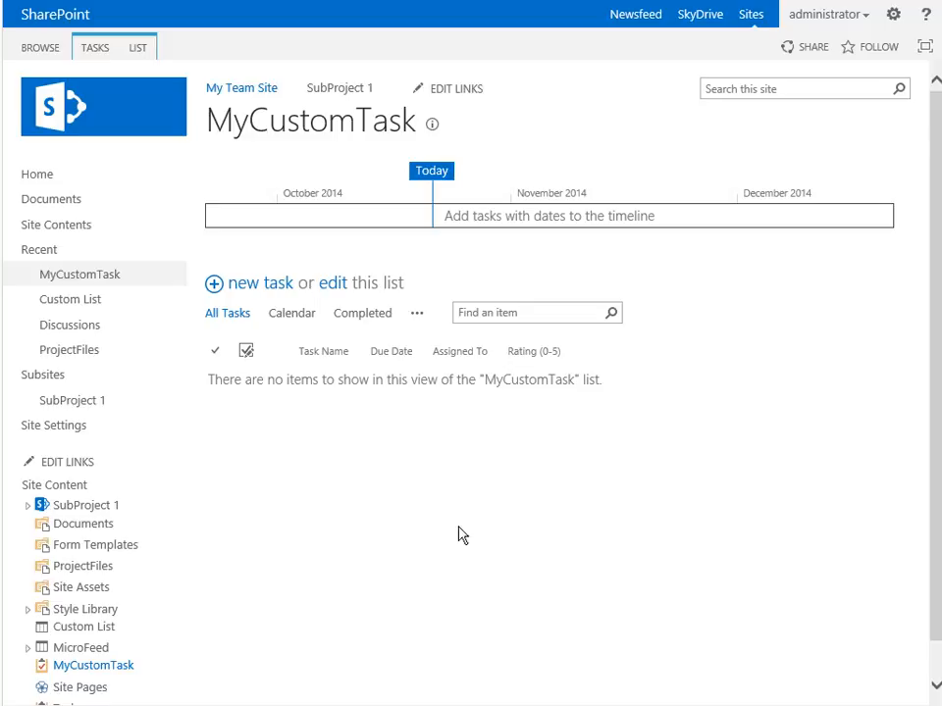
Examine the Enterprise Metadata and Keywords Settings of the MyCustomTask list and leave them without saving
click(142, 49)
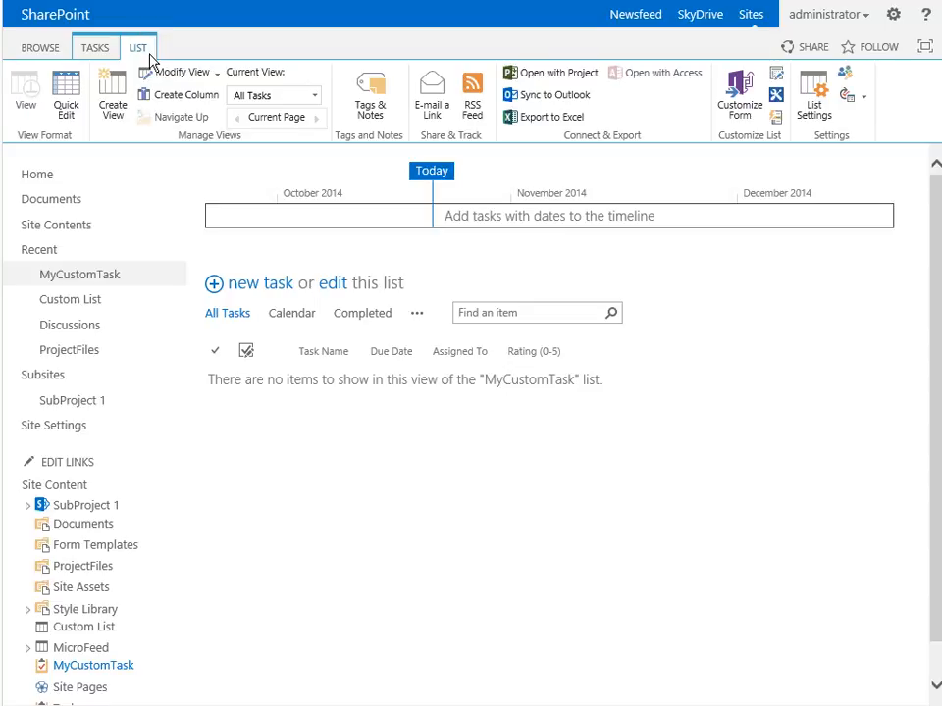
click(822, 111)
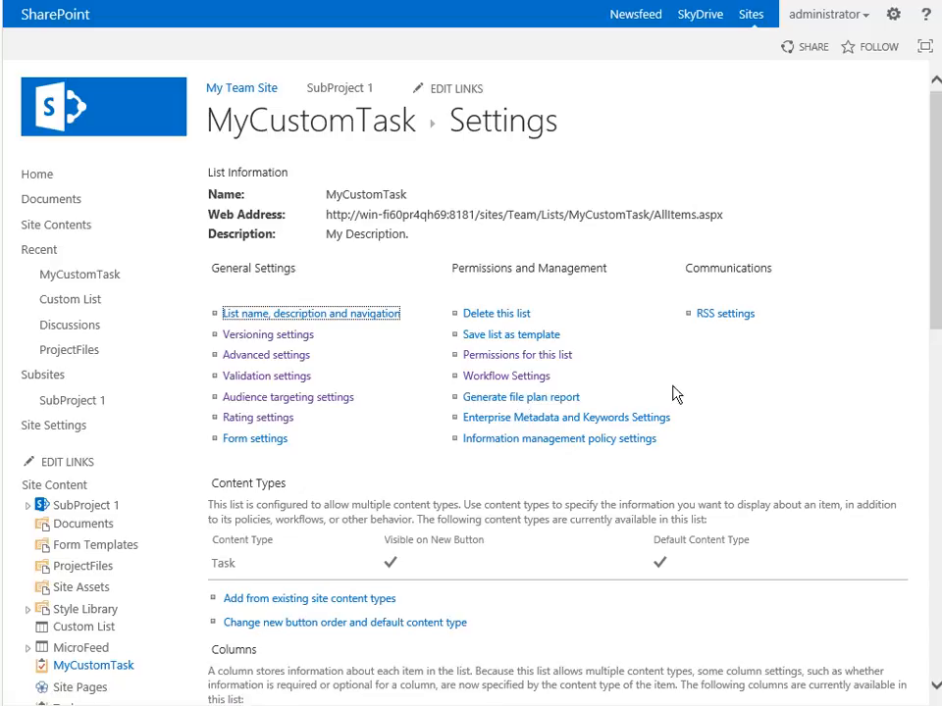
click(602, 419)
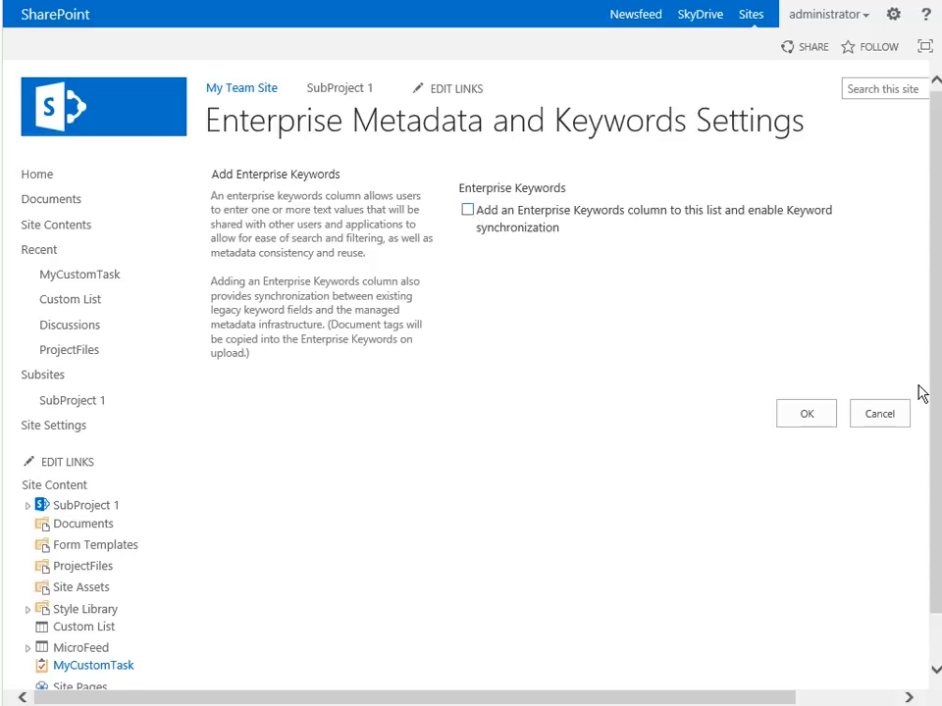
click(882, 414)
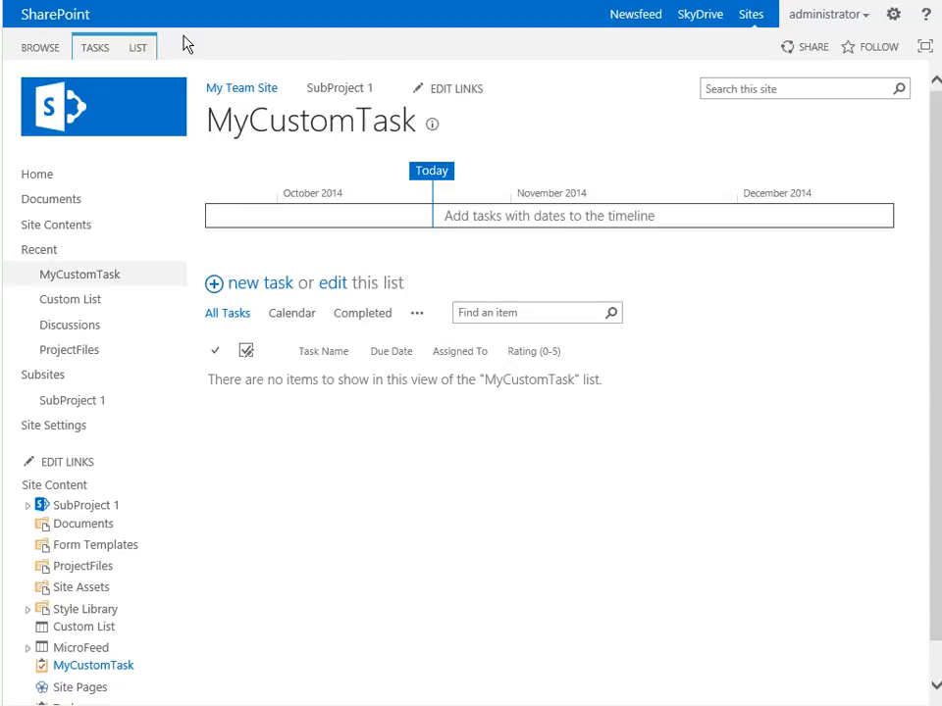
Open the information management policy of the list's Task content type for editing and review its description, statement and policy options
click(141, 48)
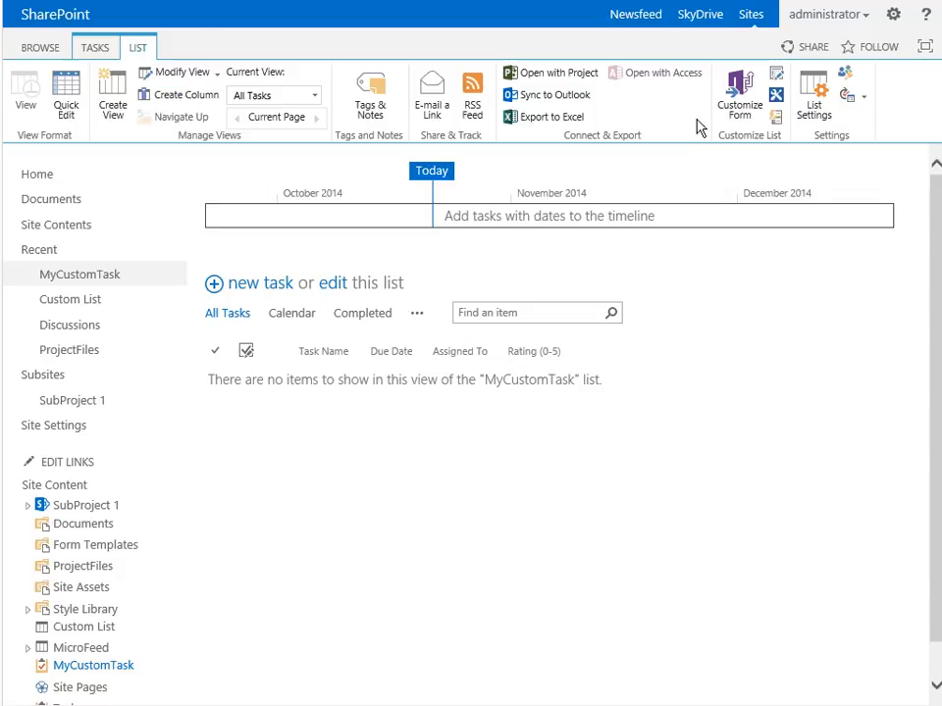
click(809, 106)
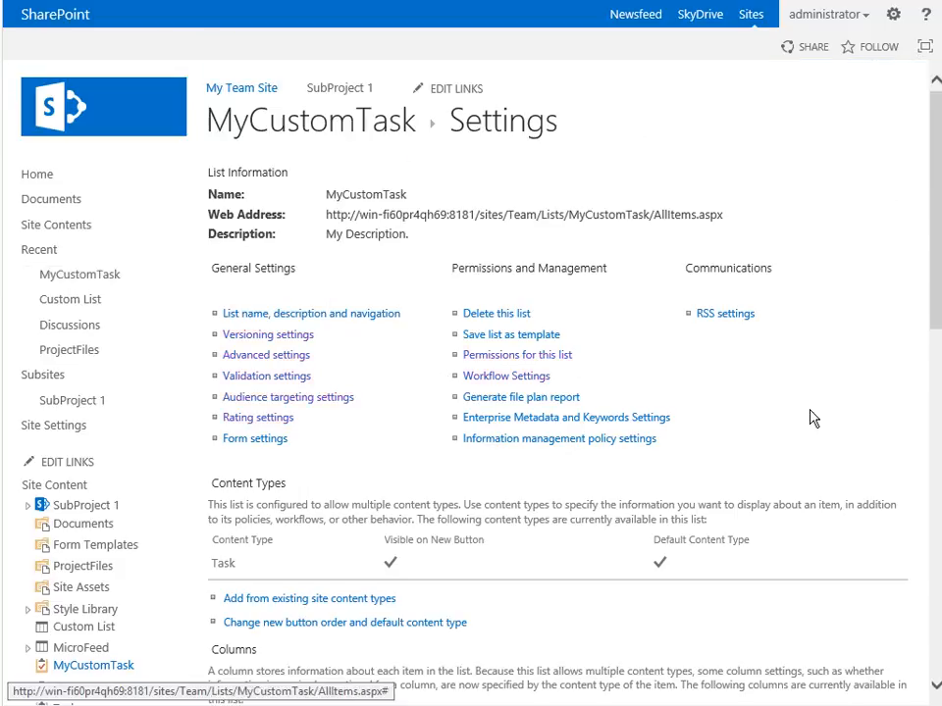
click(514, 441)
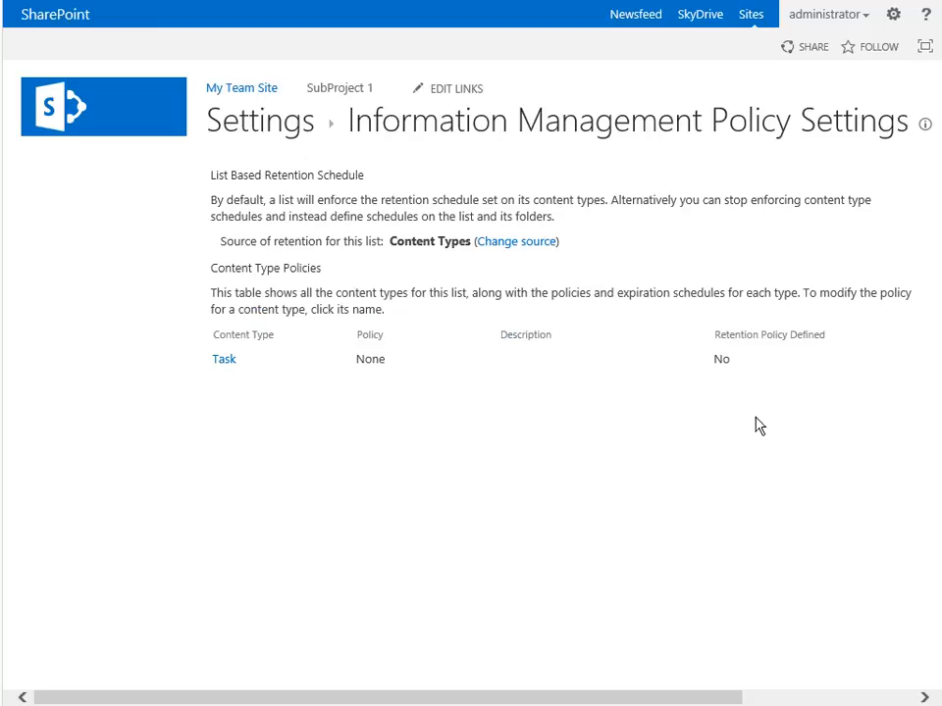
click(222, 358)
click(624, 263)
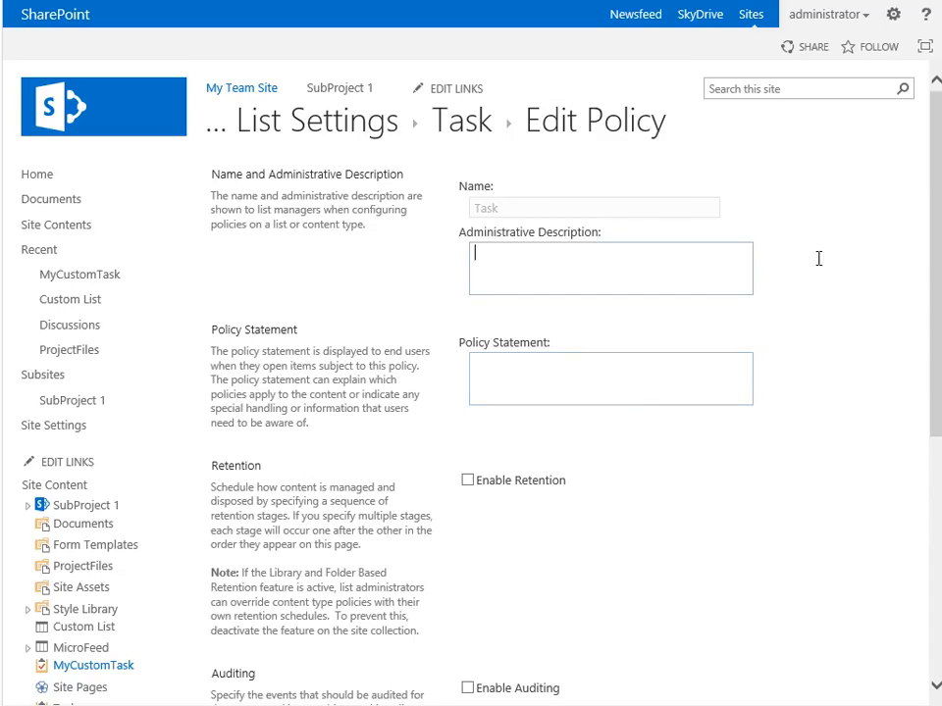
click(605, 392)
scroll(605, 393, down, 2)
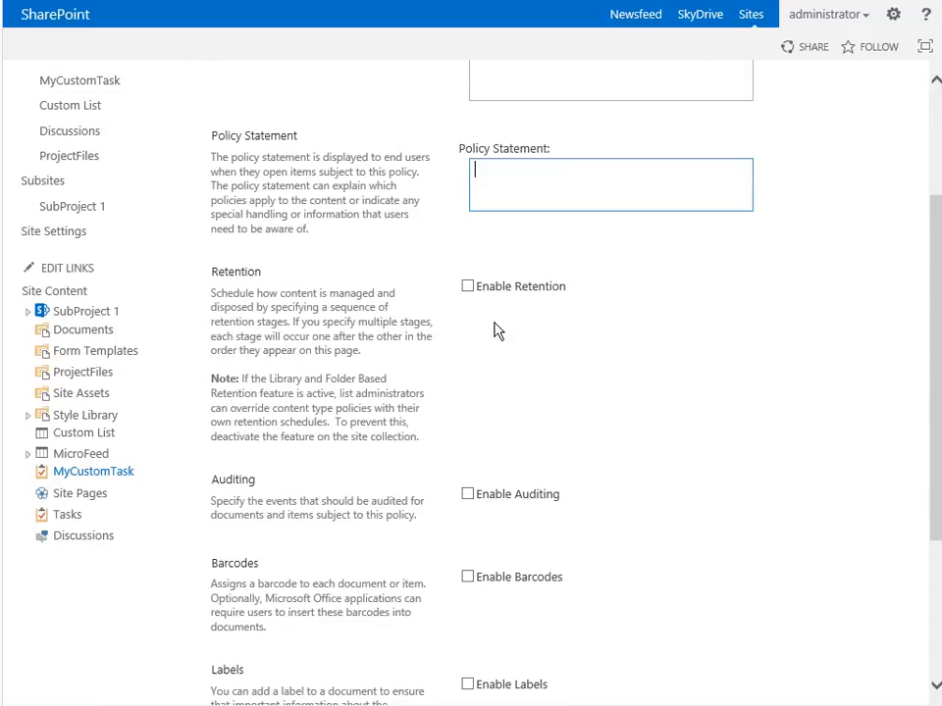
scroll(657, 426, down, 2)
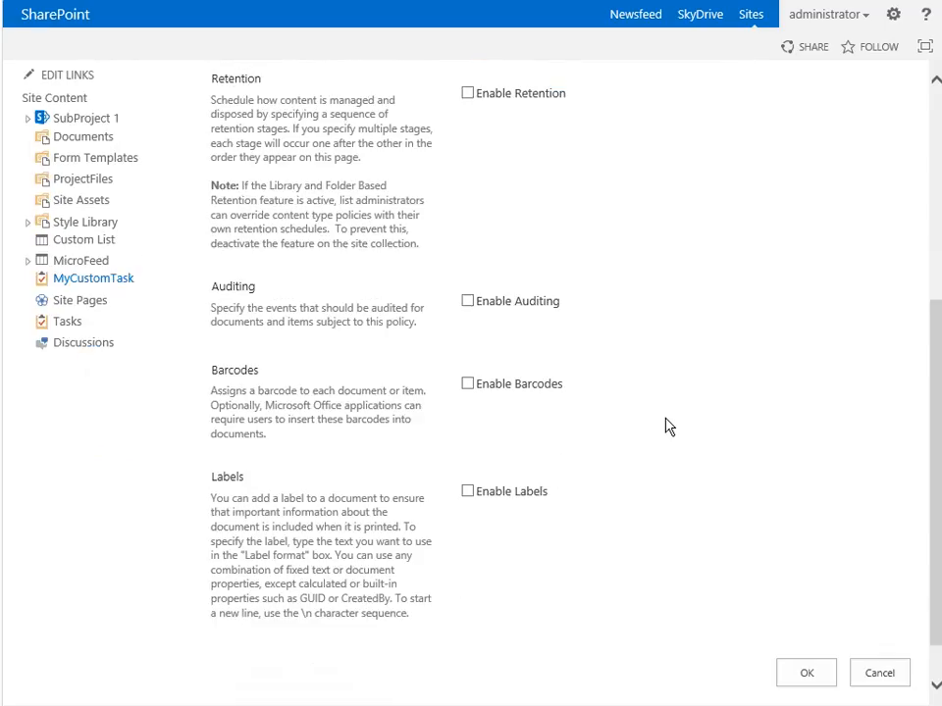
Enable auditing for opening or downloading, editing, and deleting or restoring items in the Task policy, and save it
click(467, 301)
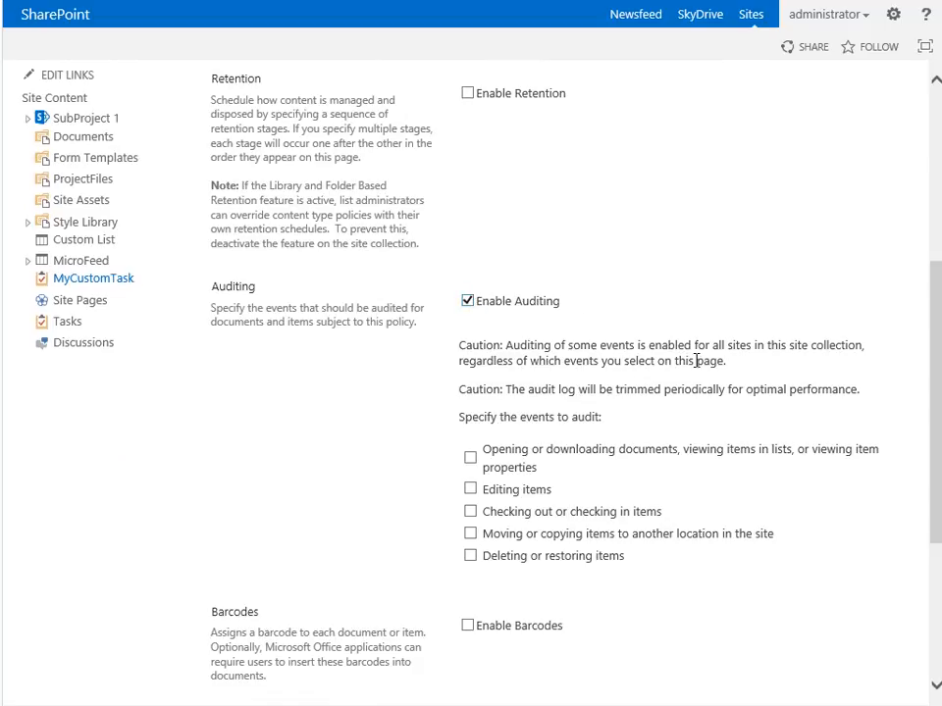
scroll(652, 379, down, 2)
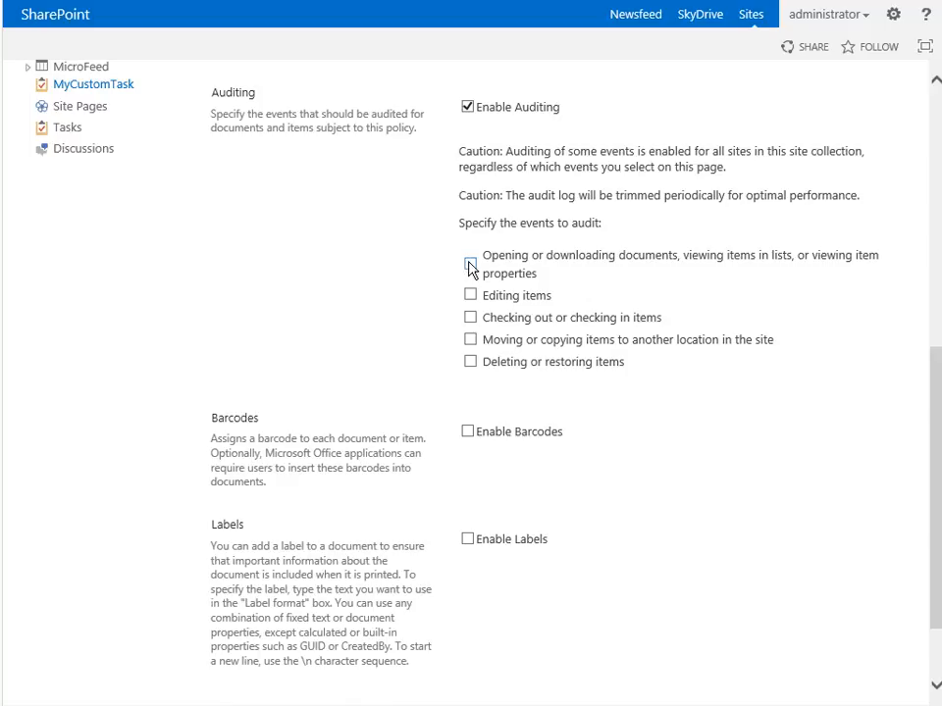
click(470, 264)
click(470, 295)
click(469, 343)
click(469, 362)
scroll(750, 396, down, 1)
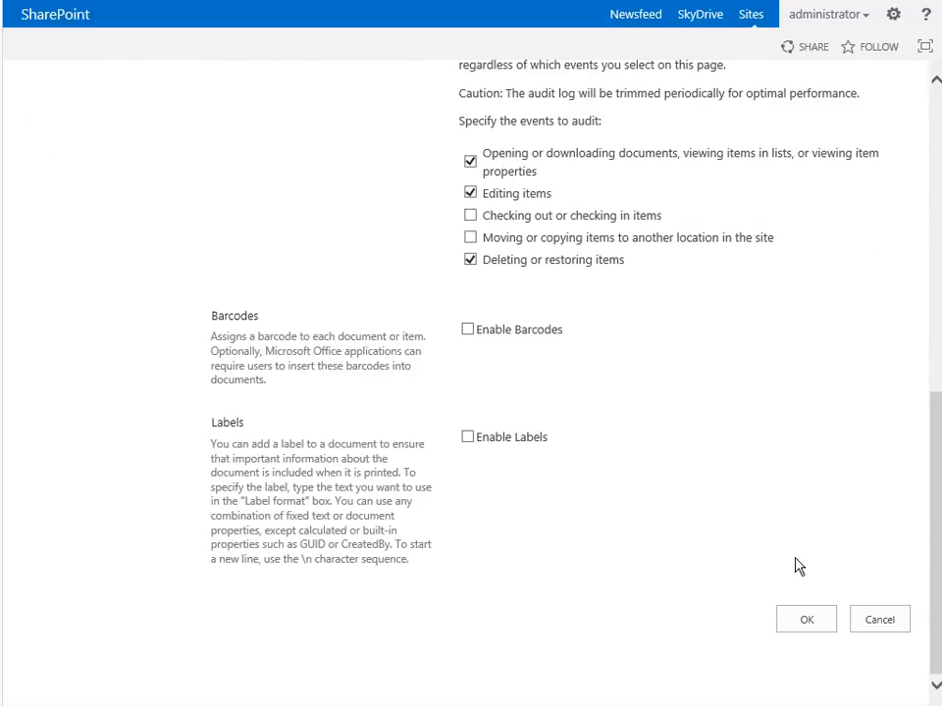
click(806, 624)
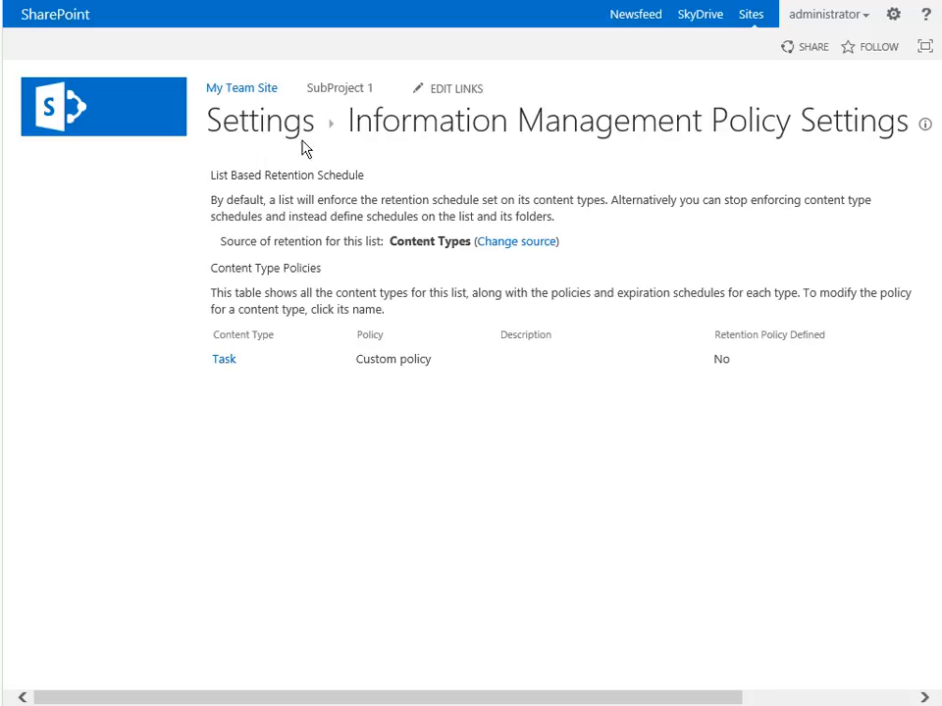
In the list's RSS settings, exclude the Rating (0-5) column, include Created and Modified, and save the settings
click(243, 132)
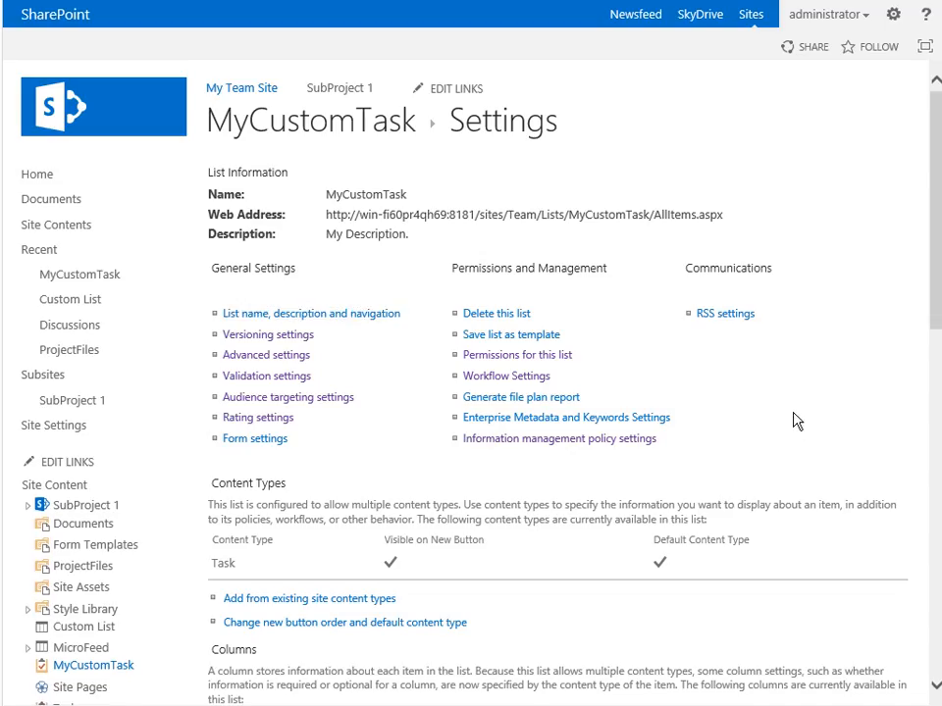
click(721, 315)
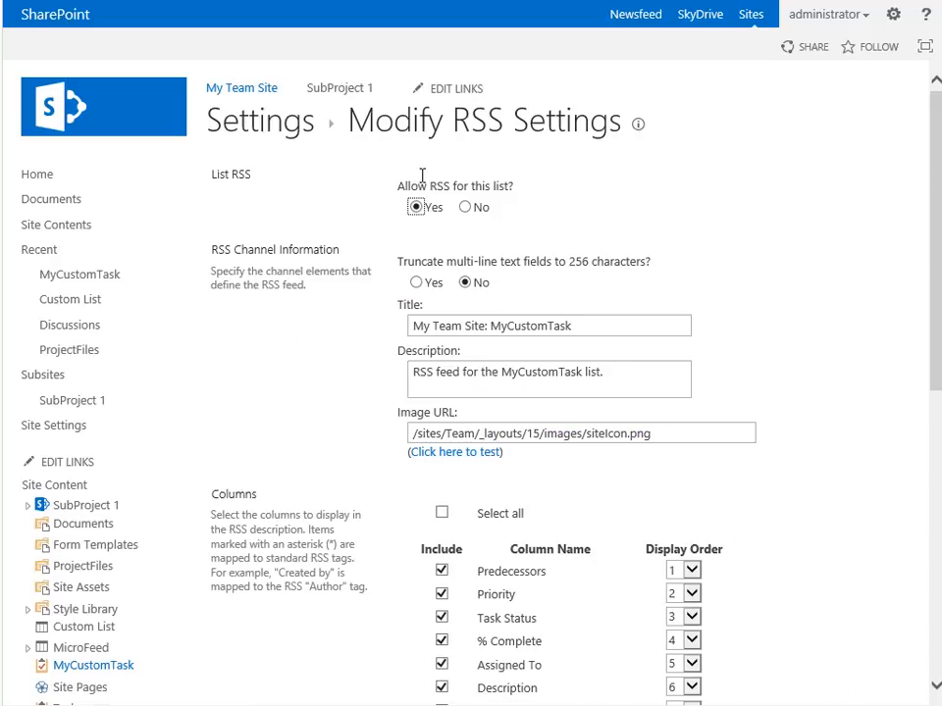
click(623, 325)
scroll(830, 405, down, 2)
scroll(816, 354, down, 5)
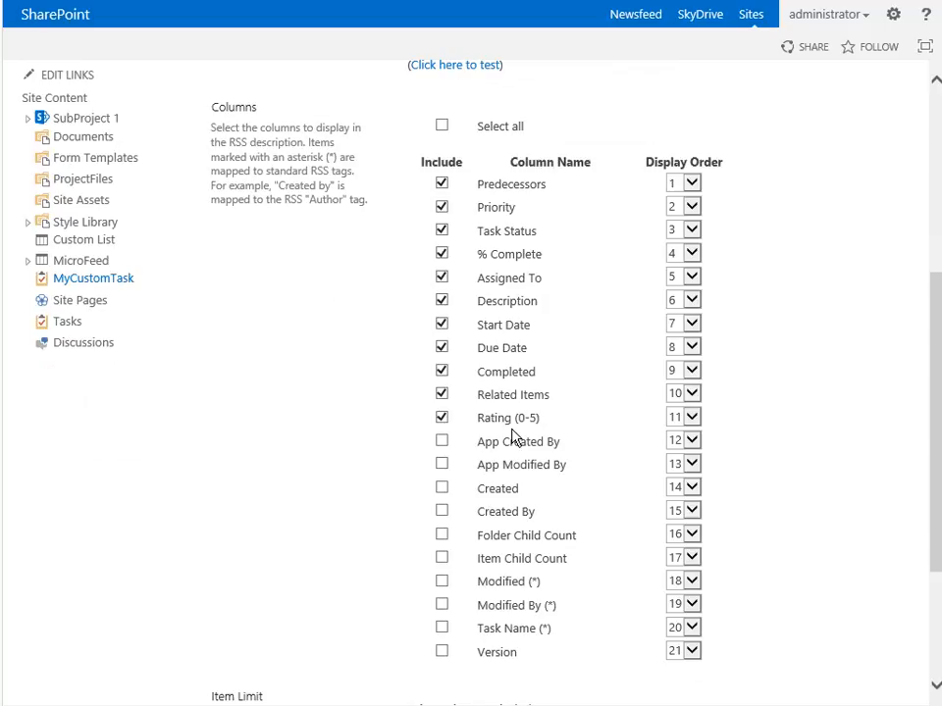
click(441, 420)
click(442, 489)
click(441, 582)
scroll(826, 532, down, 3)
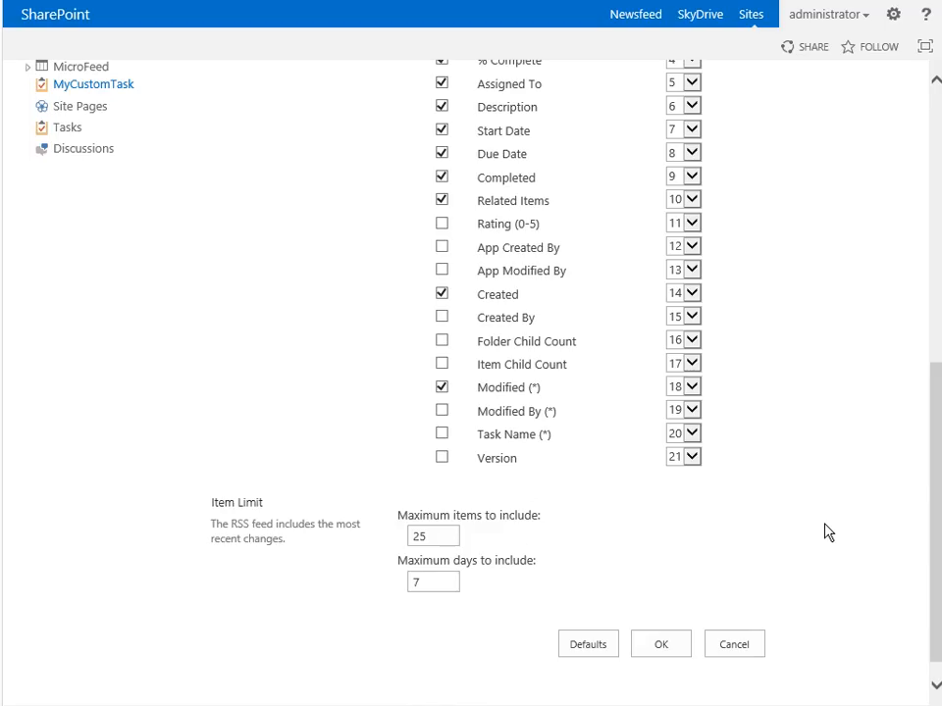
click(453, 534)
click(423, 583)
click(667, 648)
Examine the Completed column's formula, insertable columns and returned data type in its settings, and cancel the edit
scroll(849, 393, down, 2)
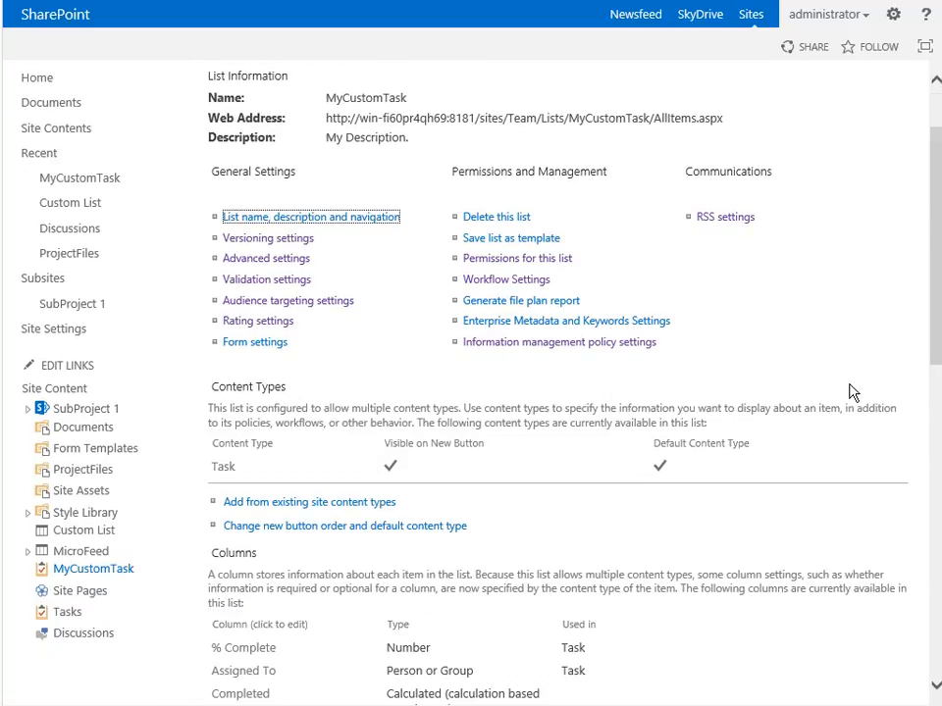
scroll(849, 393, down, 1)
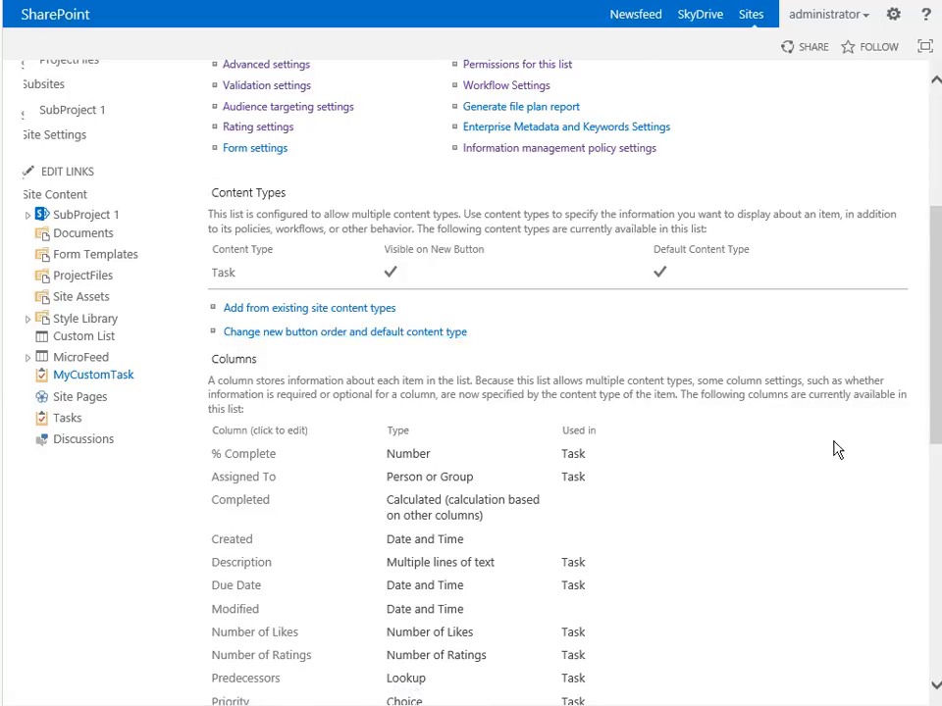
scroll(835, 448, down, 3)
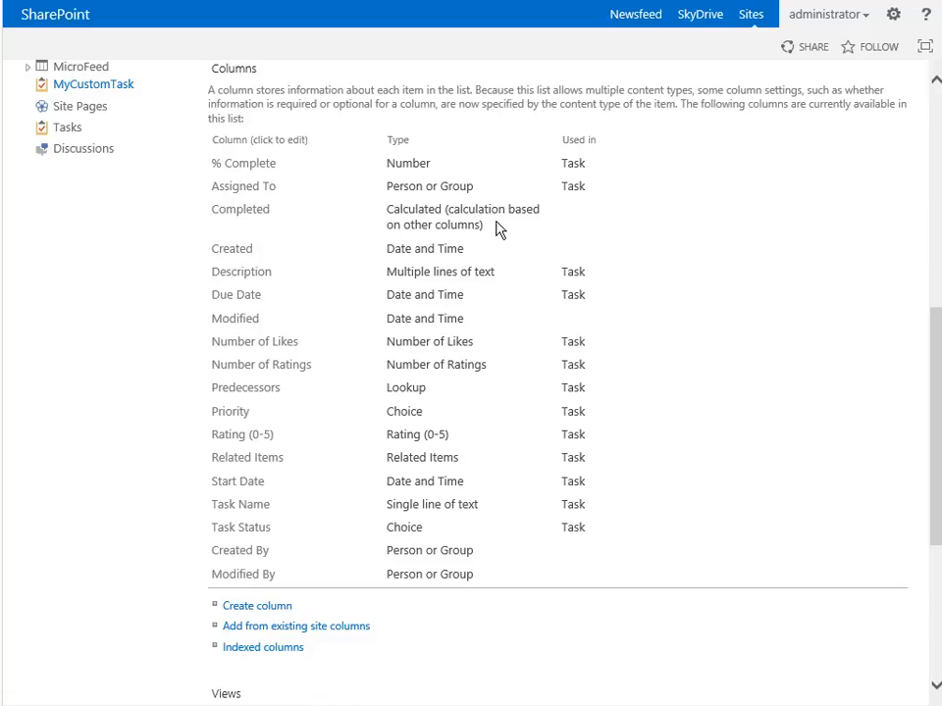
click(243, 211)
scroll(483, 492, down, 1)
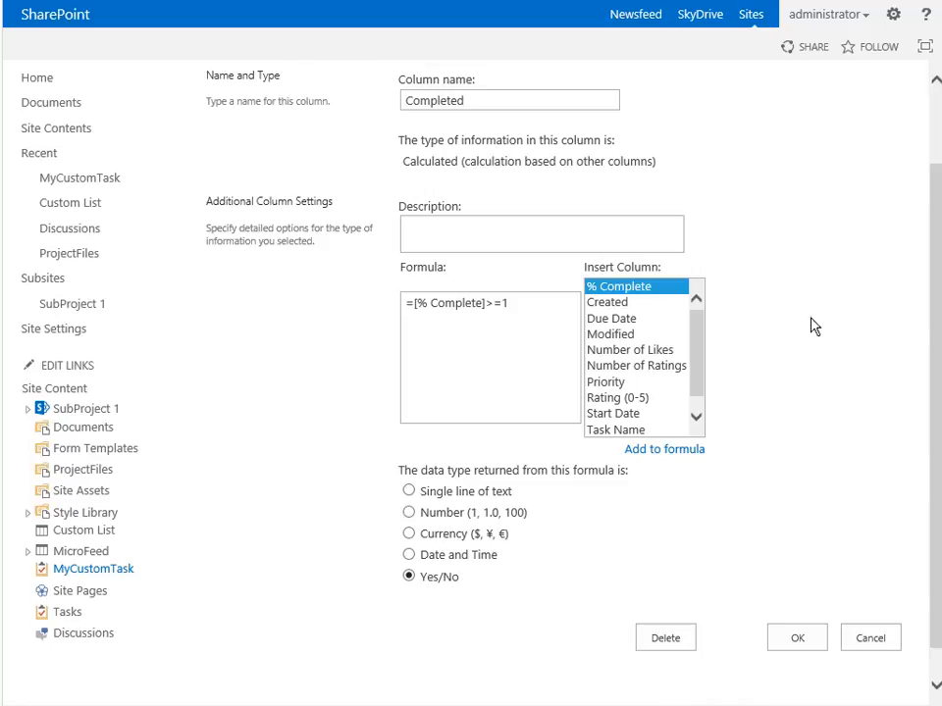
scroll(790, 165, up, 1)
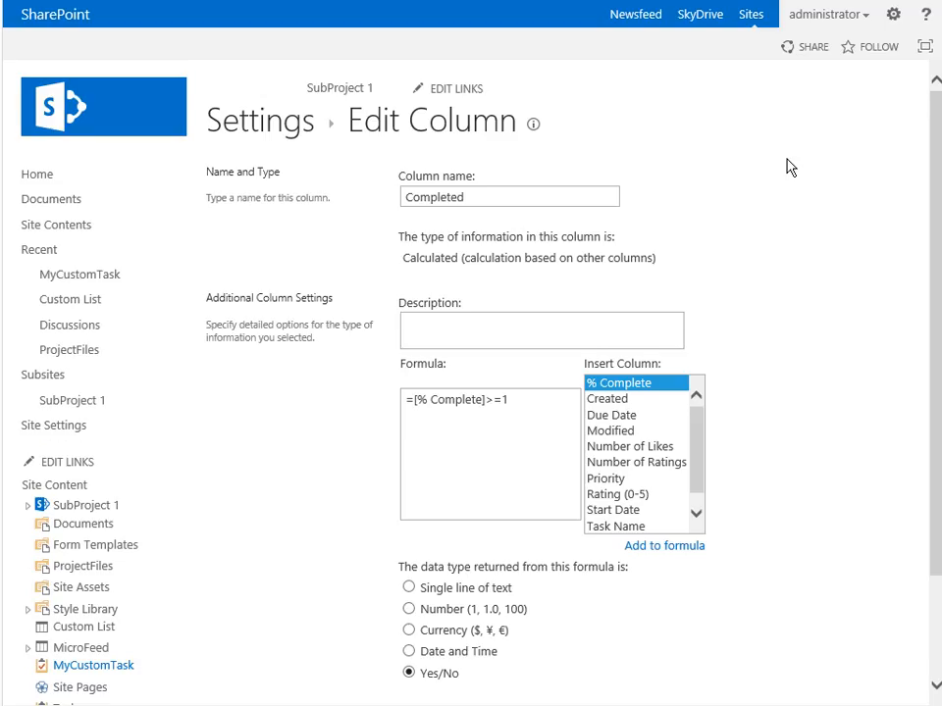
scroll(809, 204, down, 1)
drag(698, 345, 702, 395)
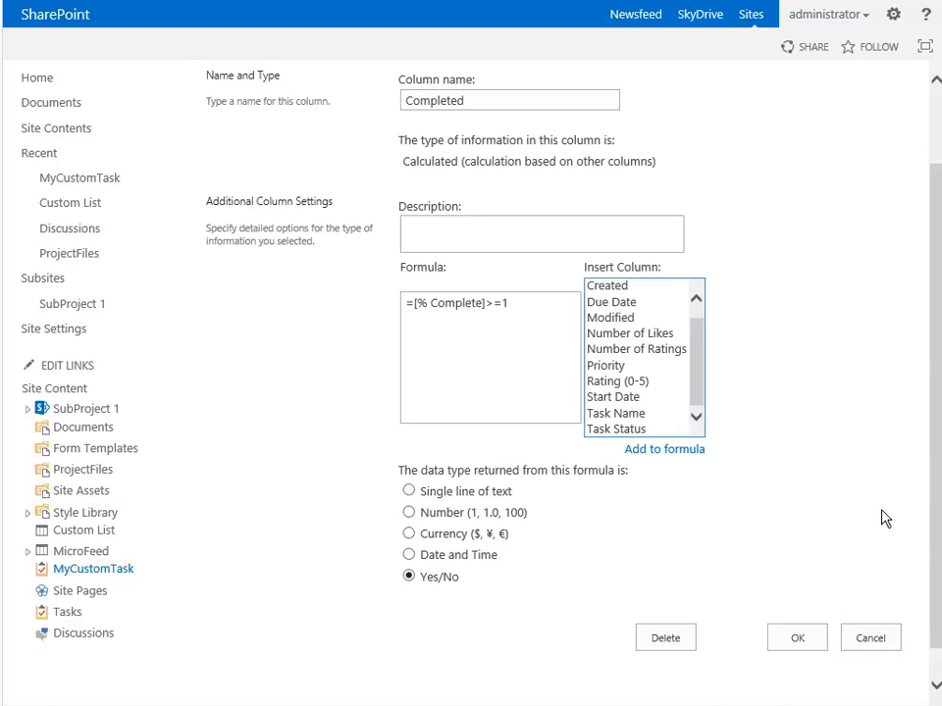
scroll(882, 519, up, 1)
scroll(883, 517, down, 2)
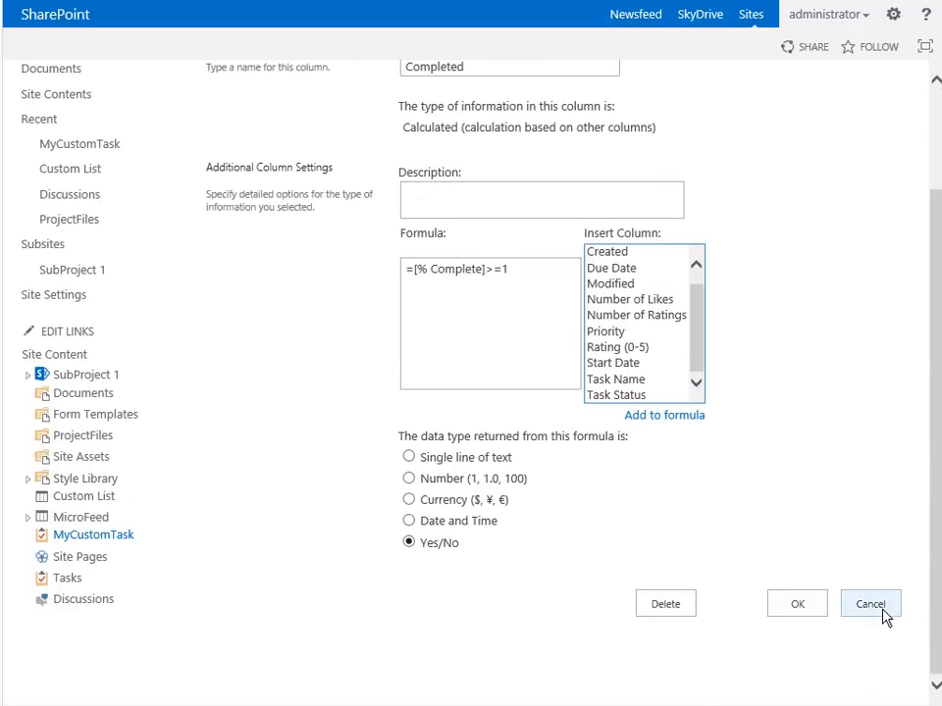
click(882, 604)
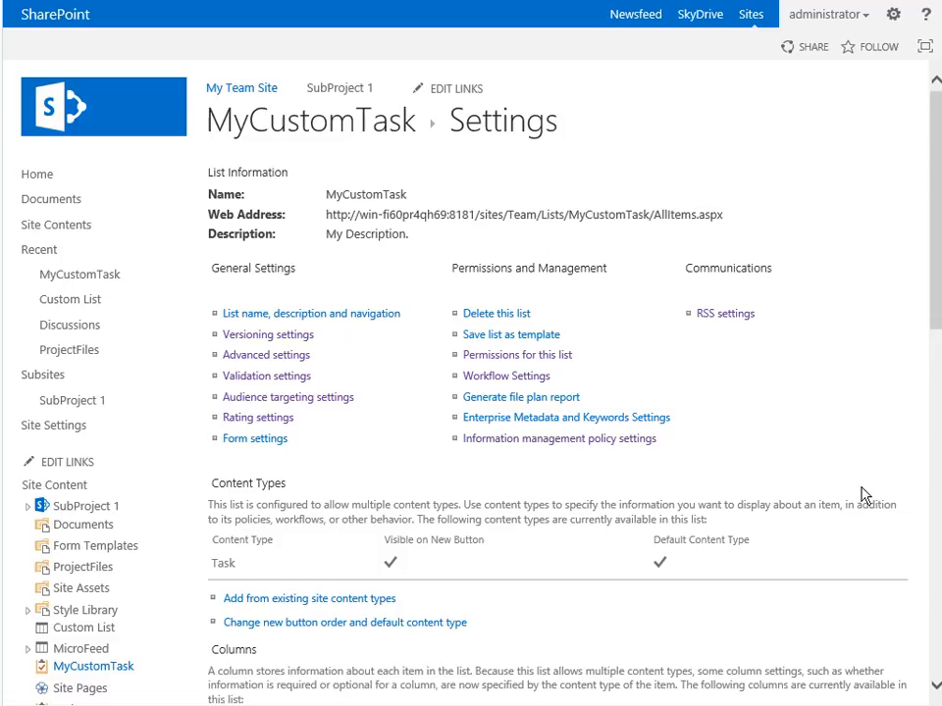
Examine the Created column's name, description and display format settings, and cancel the edit
scroll(851, 416, down, 10)
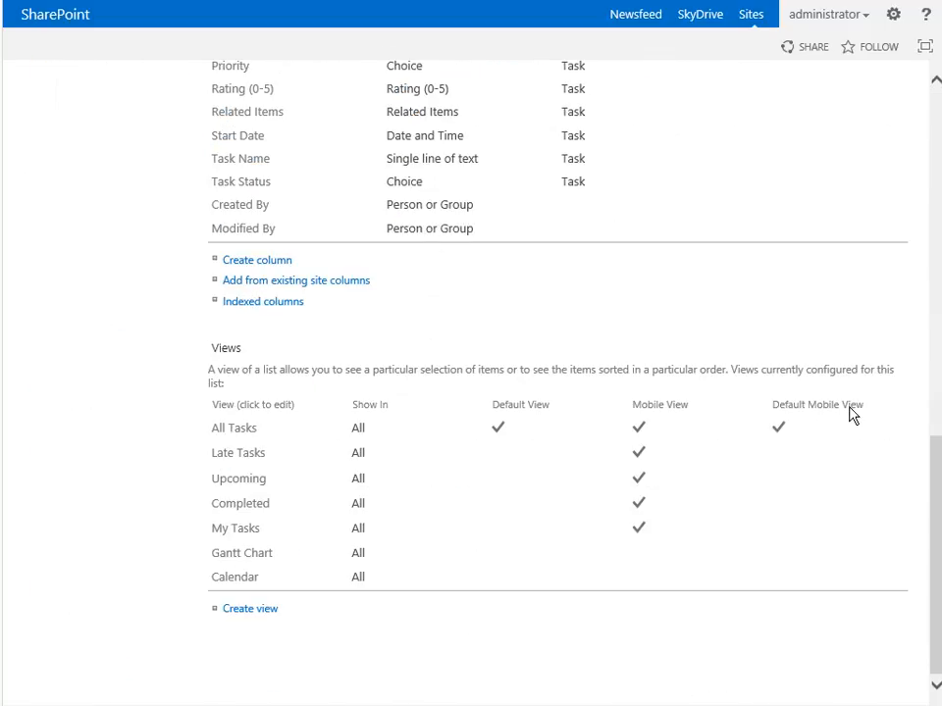
scroll(756, 443, up, 3)
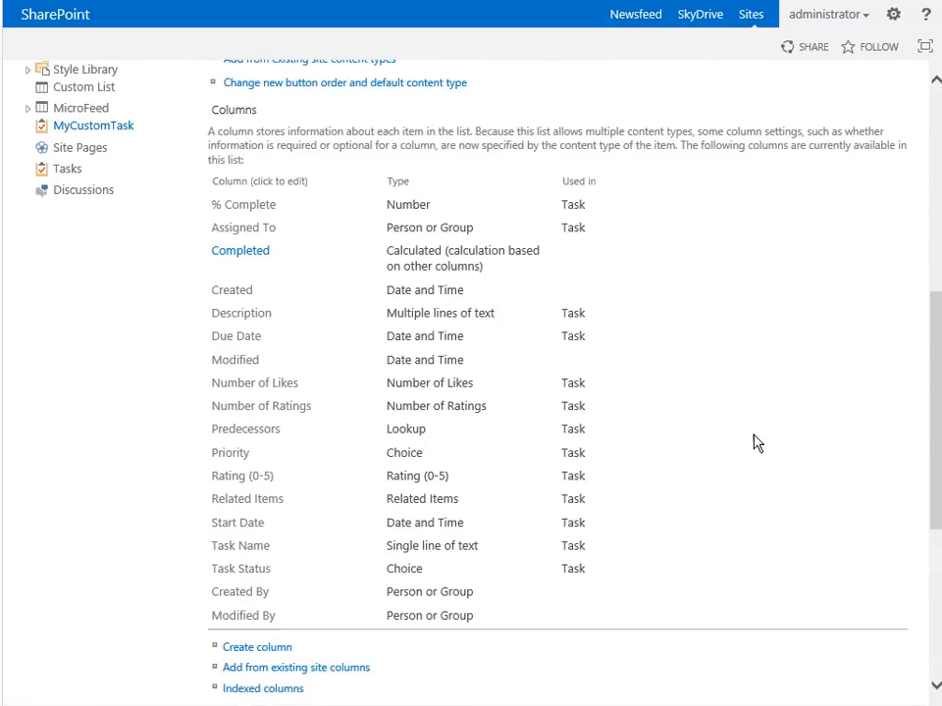
click(231, 292)
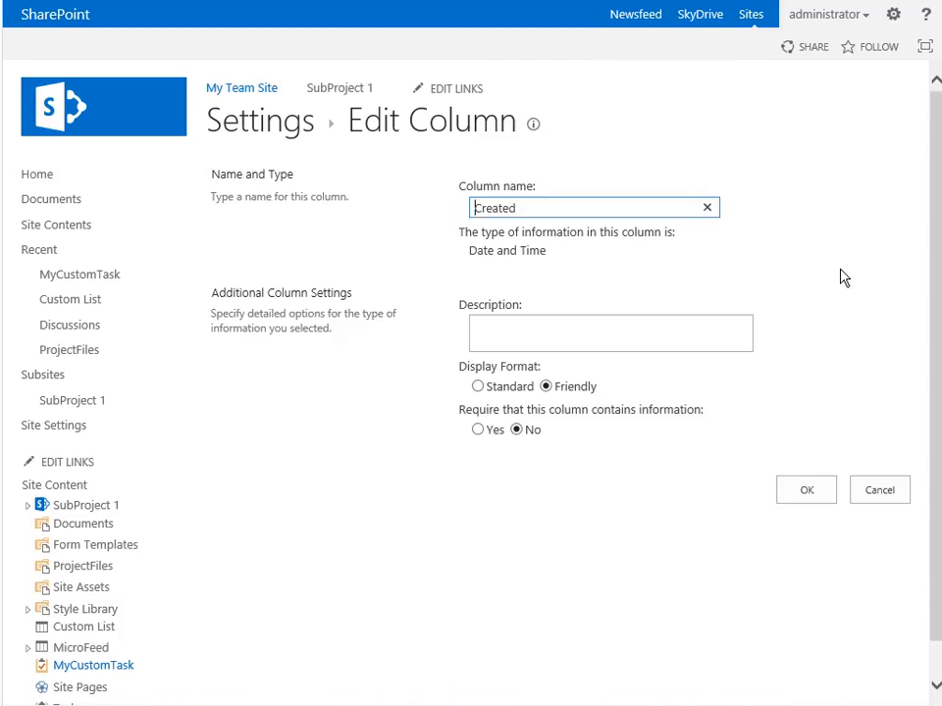
click(604, 334)
click(686, 208)
click(880, 491)
Start a new list column named Department Affected with the Choice information type
scroll(816, 397, down, 10)
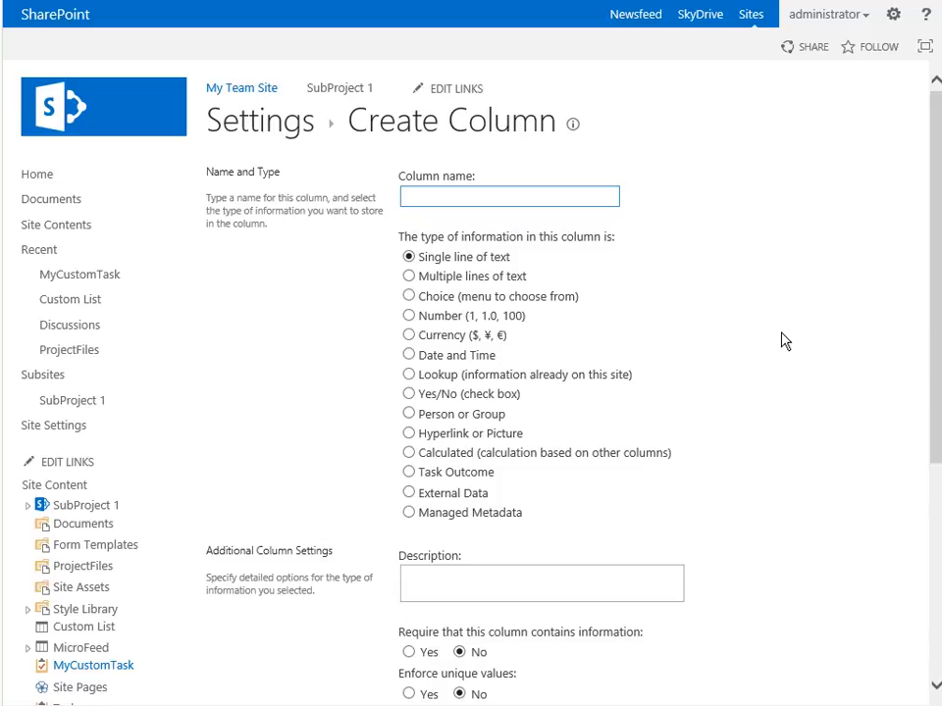
text(Department Affected)
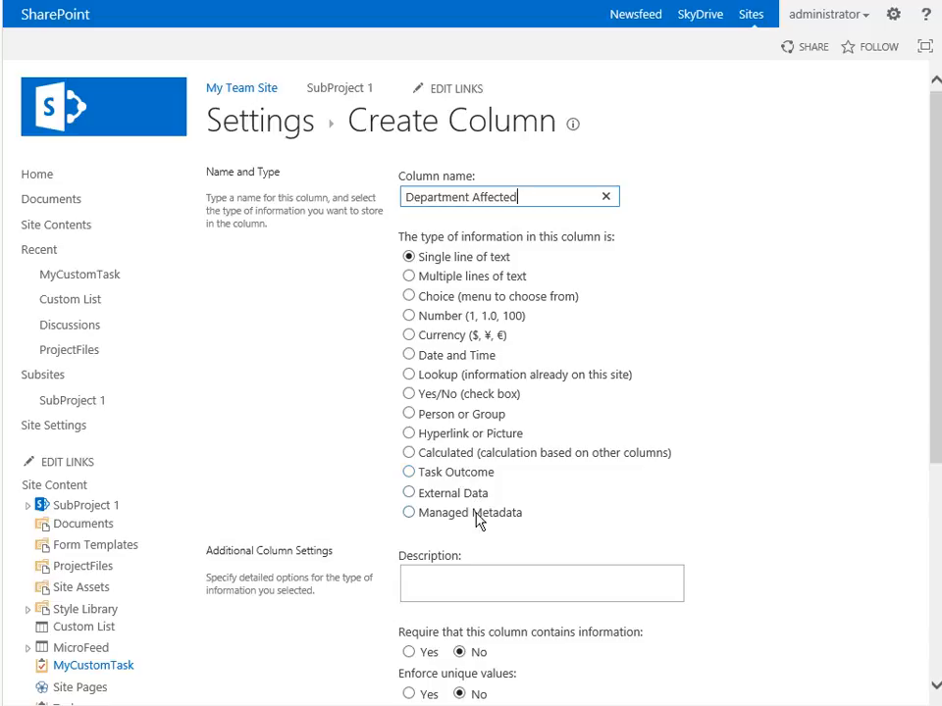
click(452, 298)
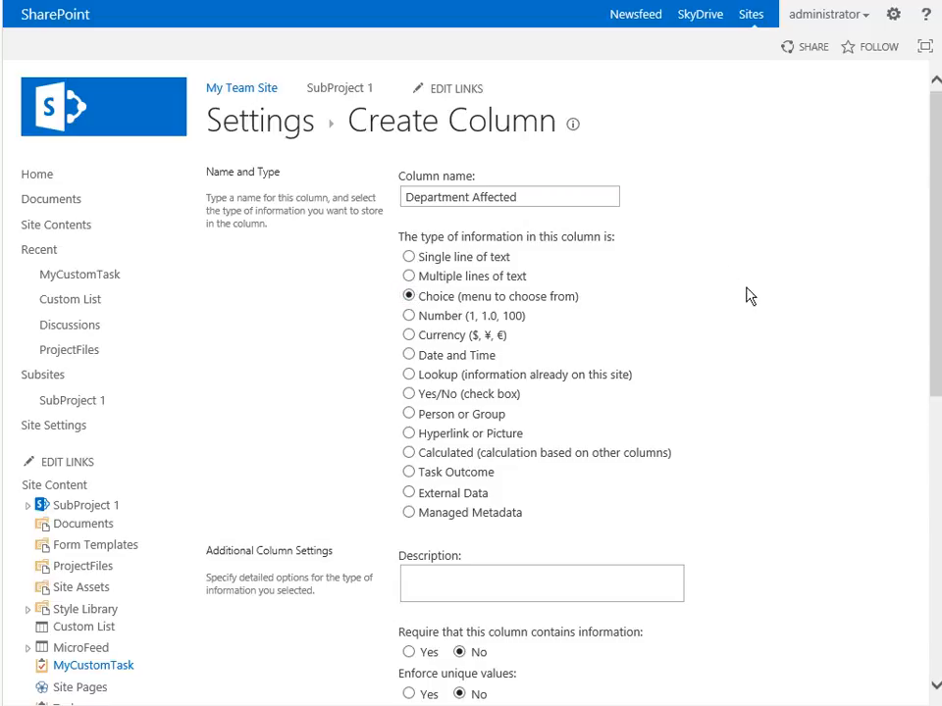
Describe the new column as "What Departments are Affected by this Task?" and require it to contain information
scroll(742, 295, down, 3)
click(481, 283)
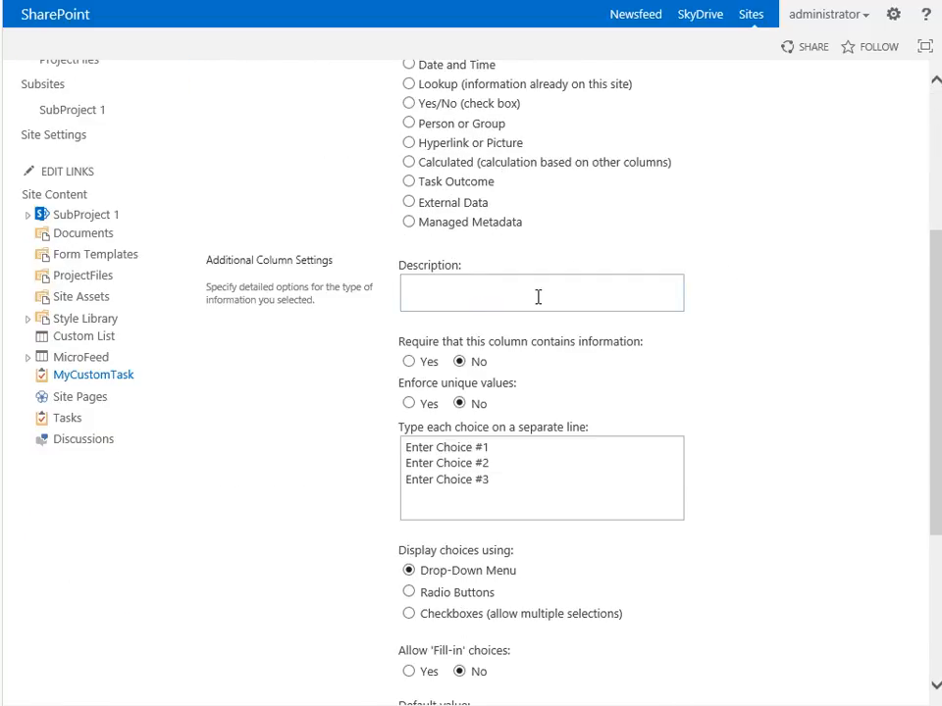
text(What Departments are Affected by this Task?)
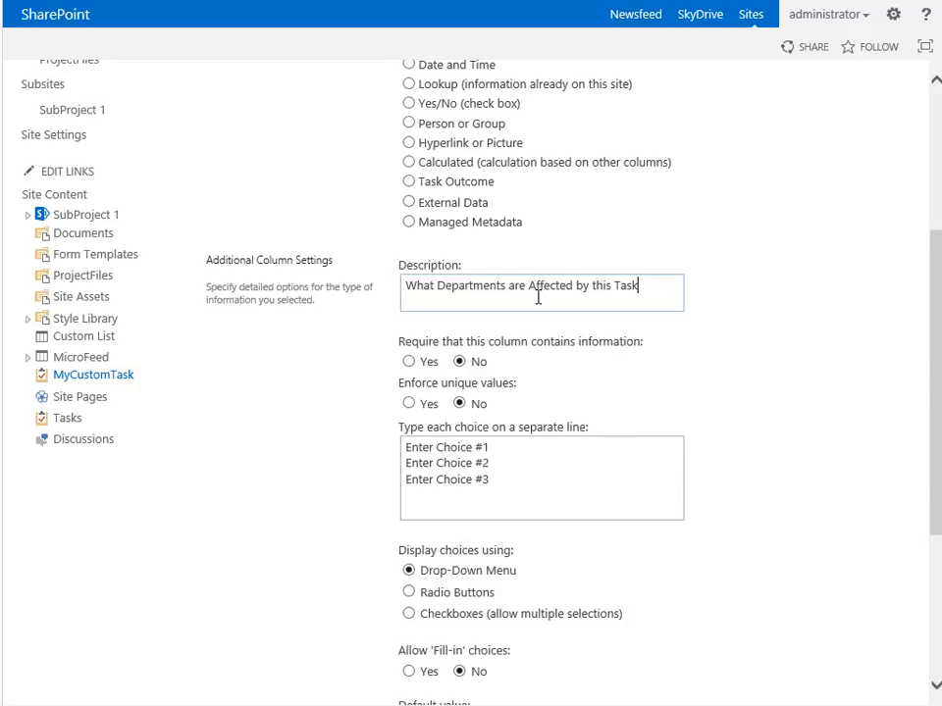
click(409, 363)
Replace the placeholder choices of the Department Affected column with IT, Development, Legal, HR and CorpComm on separate lines
drag(487, 479, 220, 421)
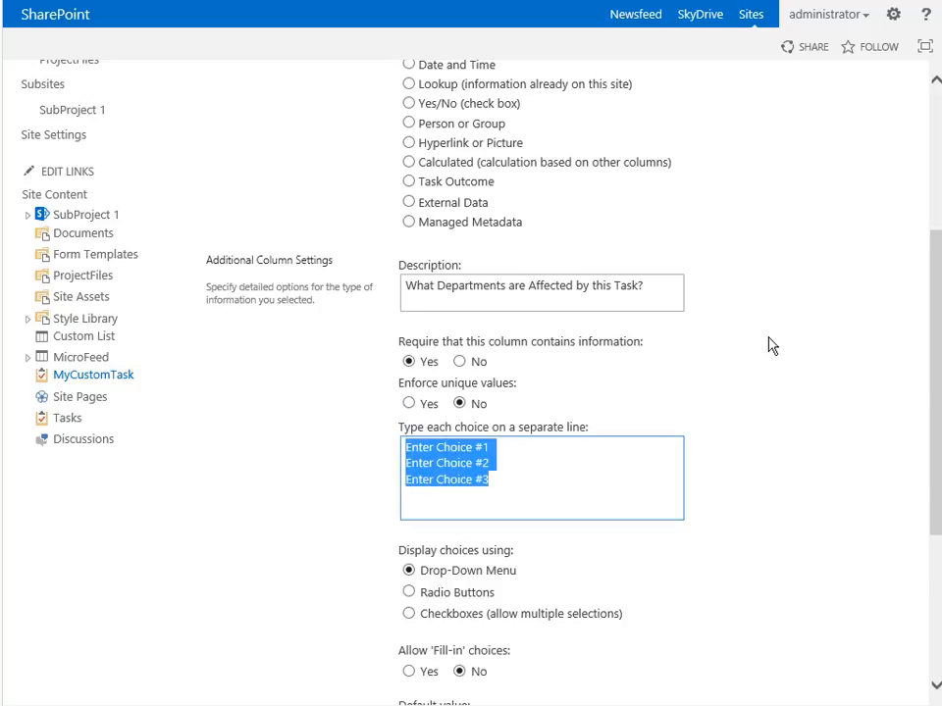
text(IT)
text( Development)
key(Return)
text(Legal HR)
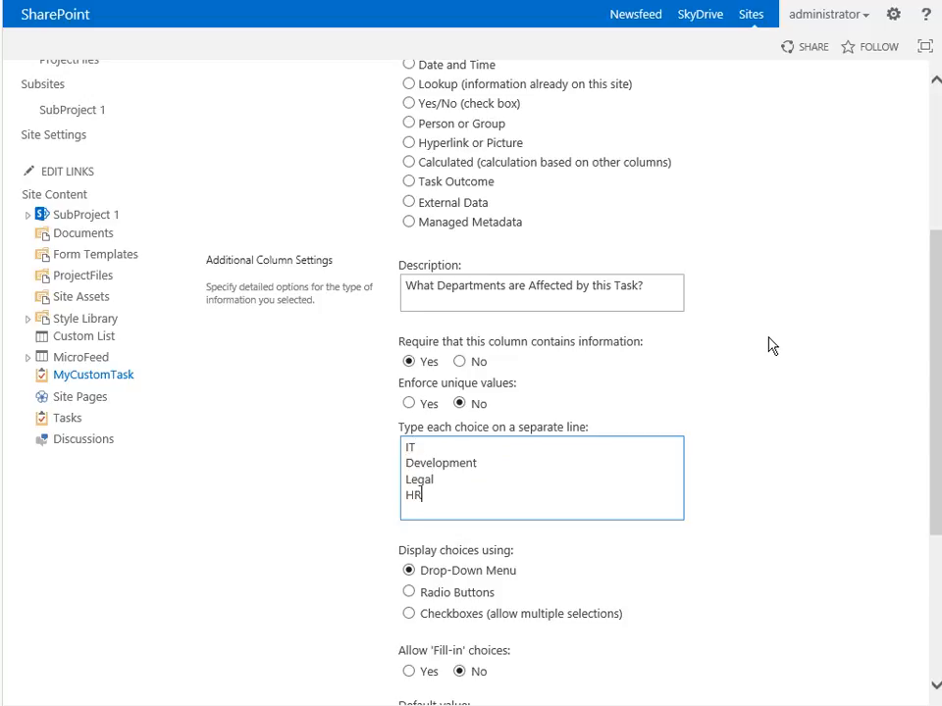
key(Return)
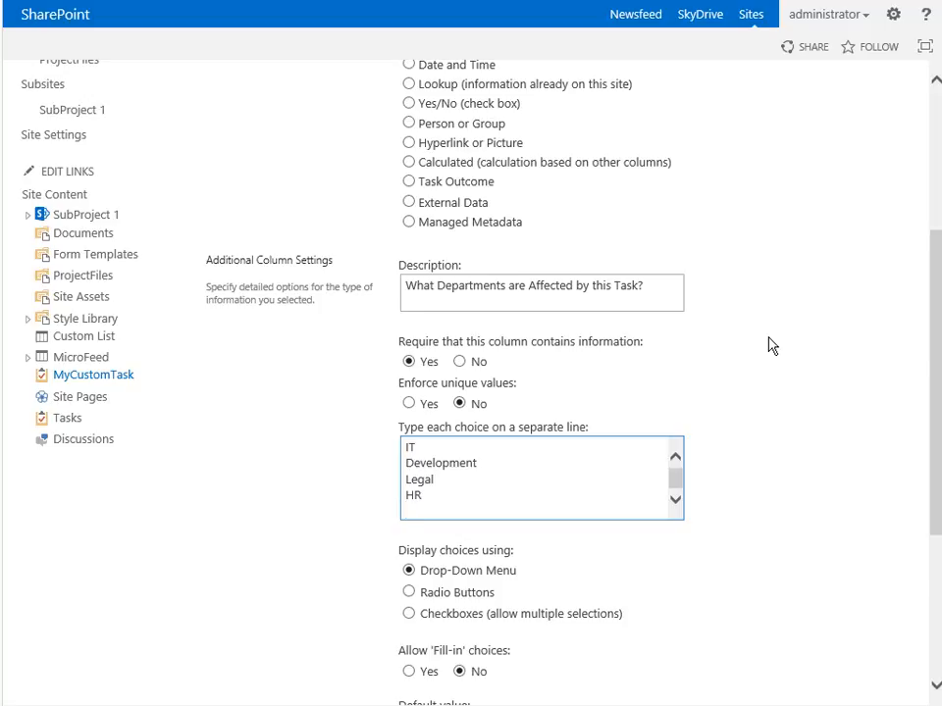
text(CorpComm)
Display the choices as checkboxes allowing multiple selections, set the default value to HR, and create the column
scroll(791, 435, down, 2)
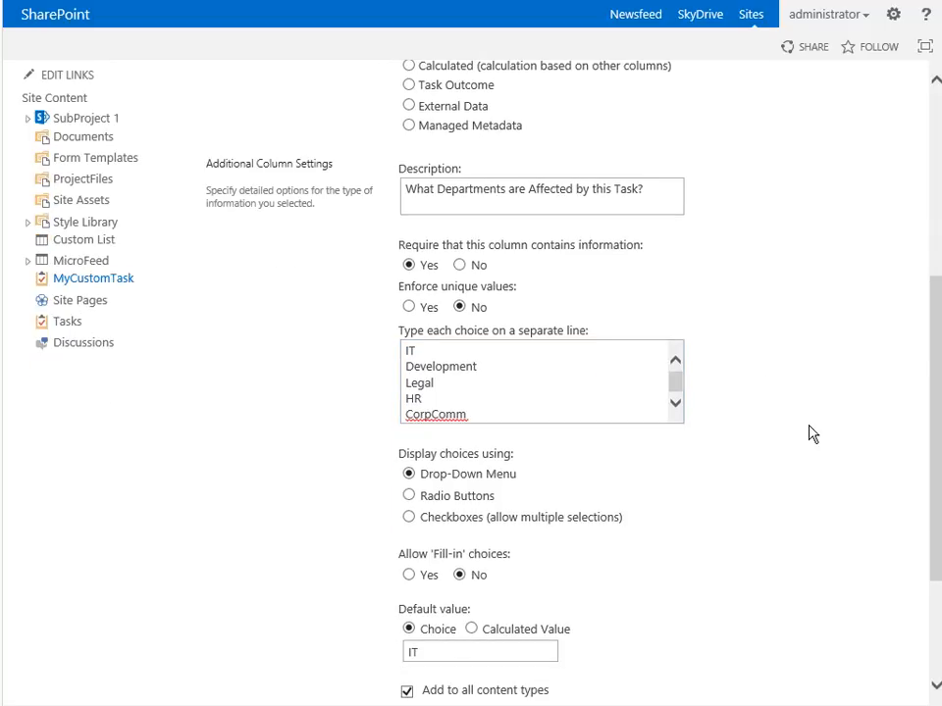
click(408, 519)
scroll(781, 480, down, 2)
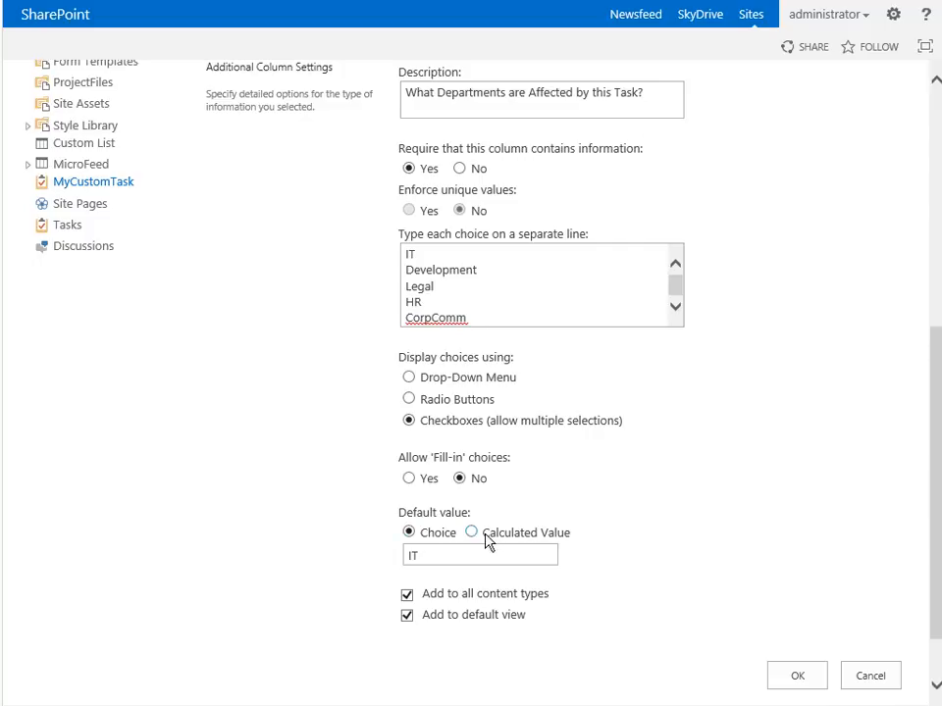
double_click(438, 552)
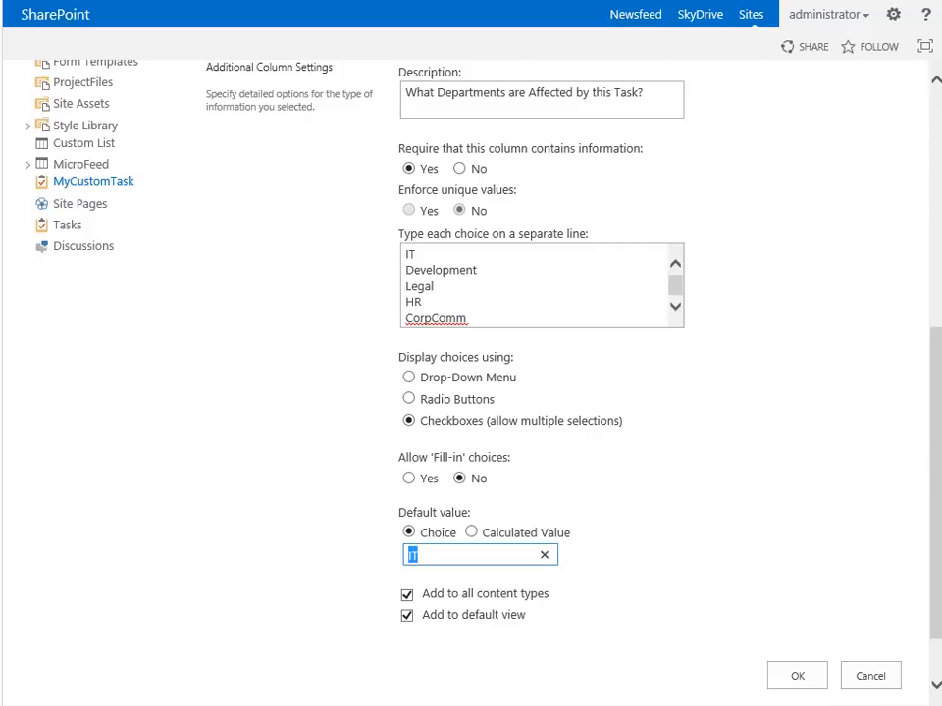
text(HR)
click(800, 448)
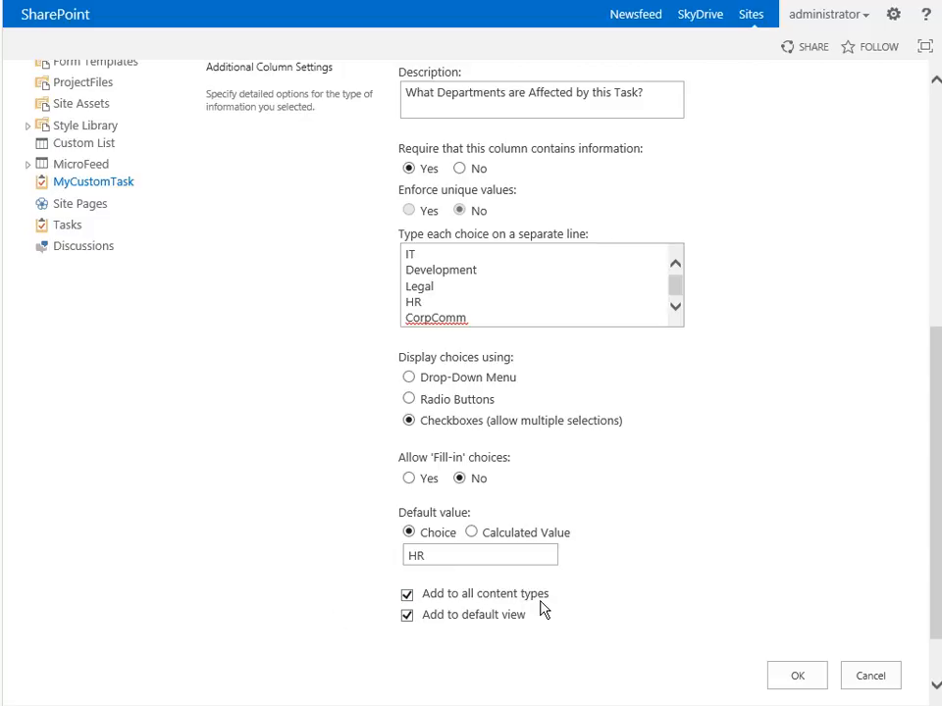
click(802, 676)
Create a new column index on the list with Task Status as its primary column
scroll(835, 431, down, 8)
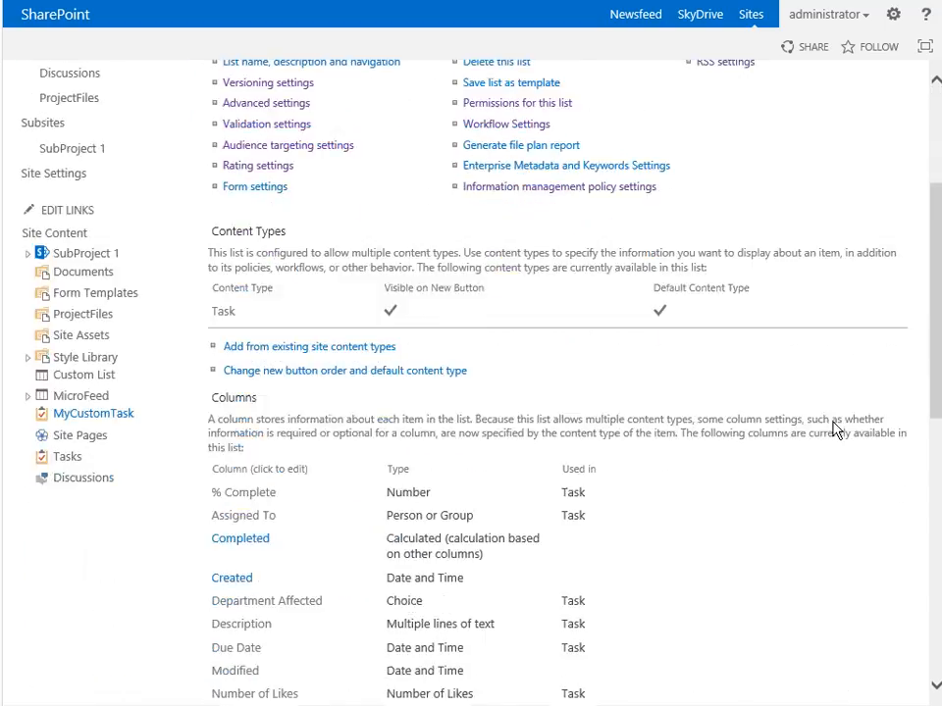
scroll(383, 522, up, 2)
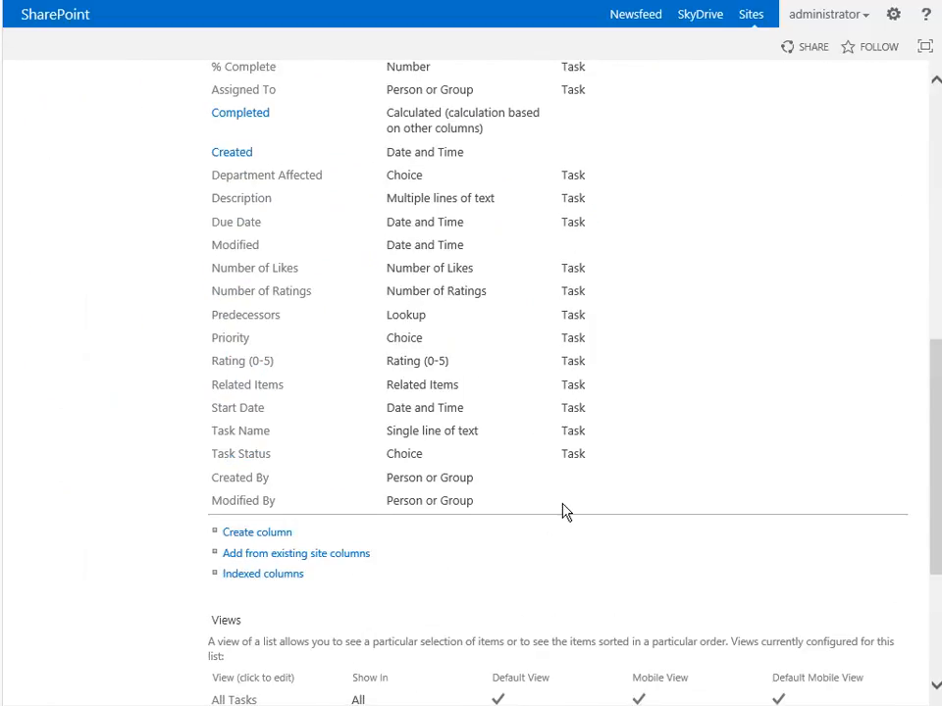
scroll(714, 479, up, 1)
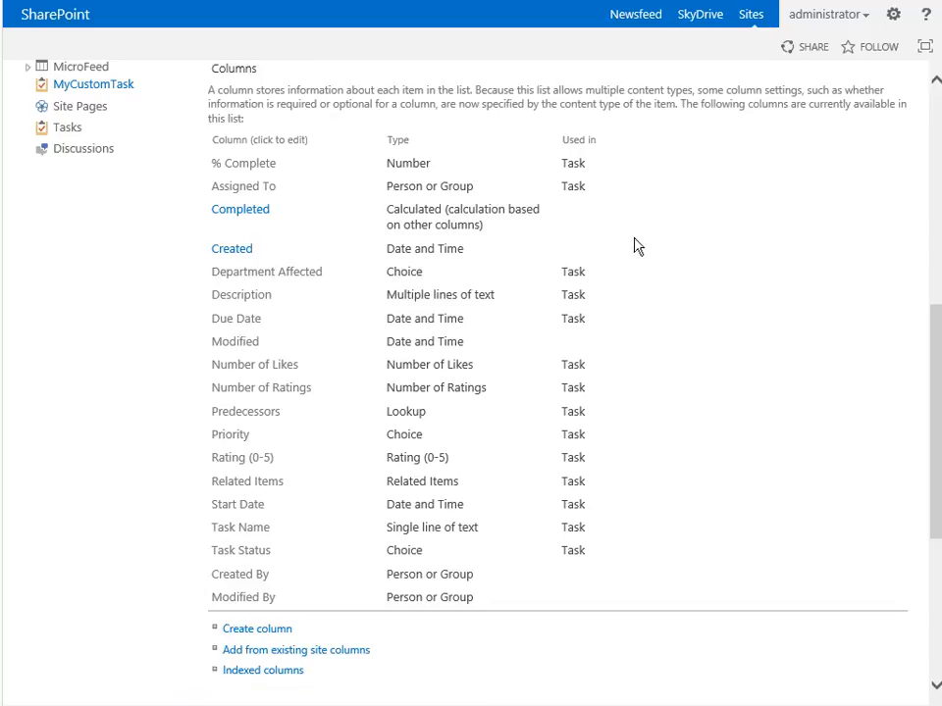
scroll(702, 259, down, 3)
scroll(713, 263, down, 1)
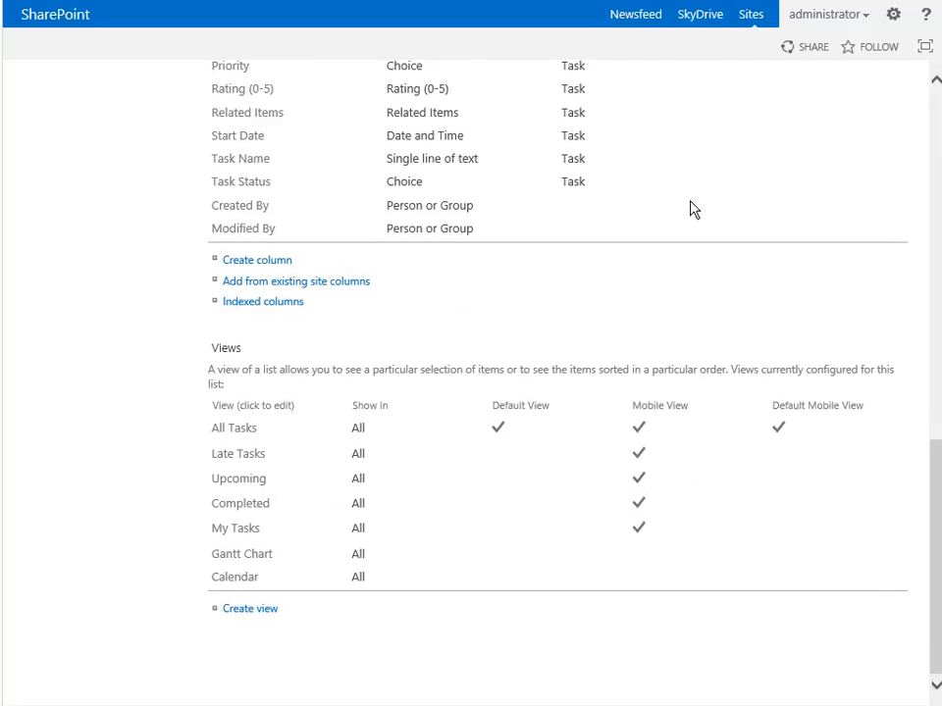
click(242, 312)
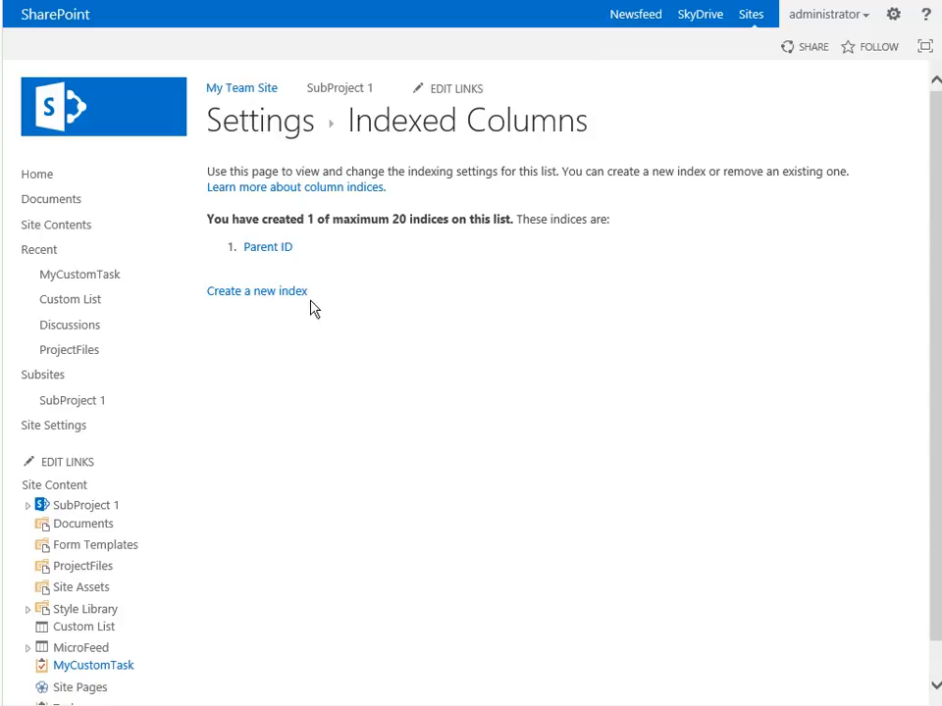
click(267, 292)
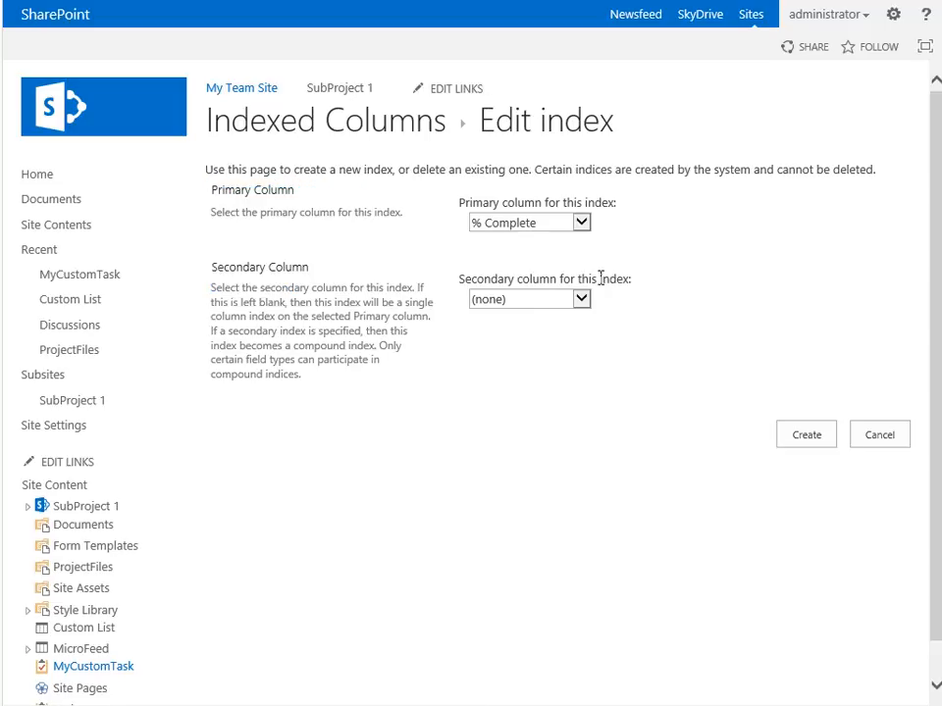
click(581, 224)
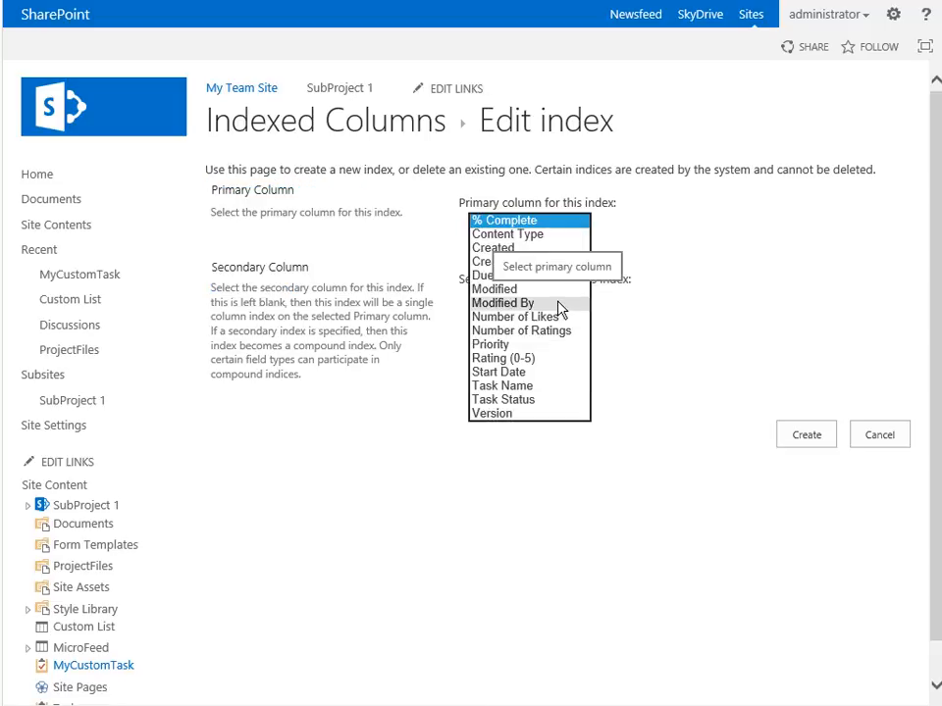
click(520, 402)
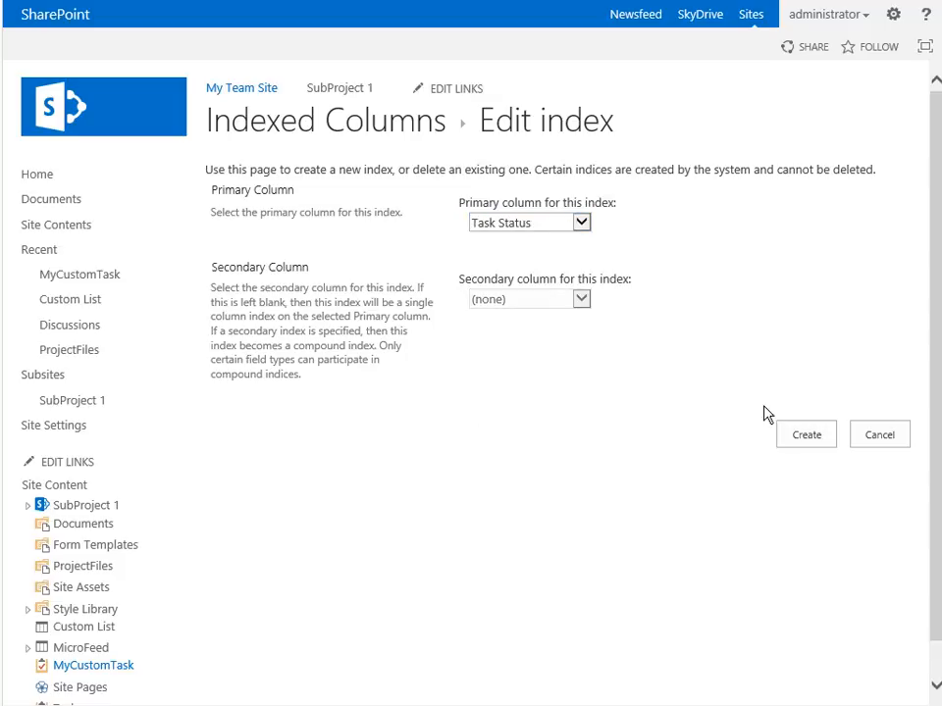
click(806, 439)
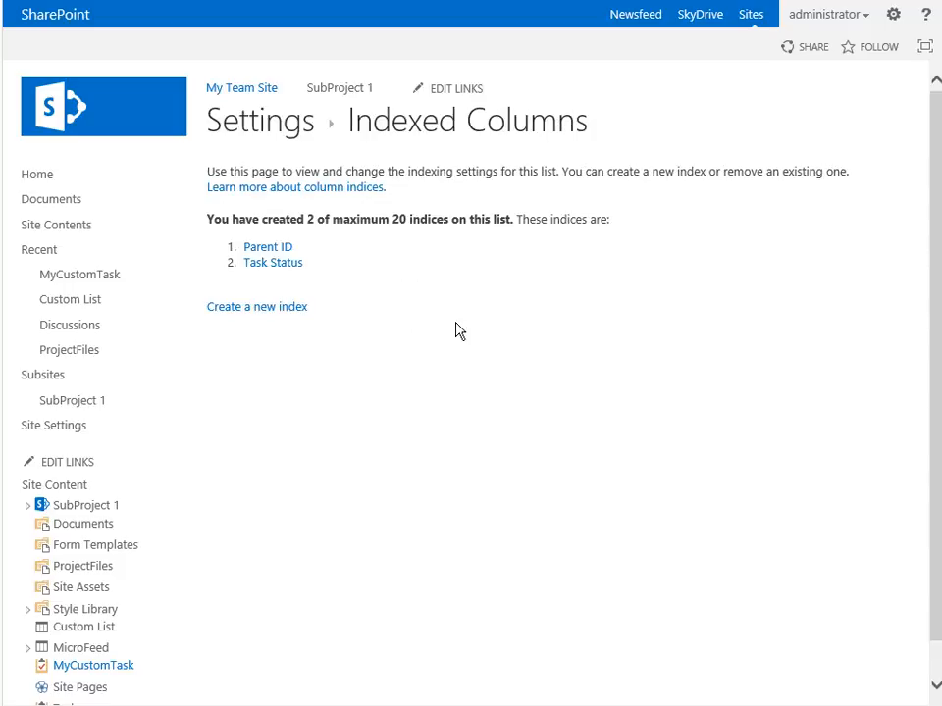
Open the list's Completed view for editing and include the Department Affected column in its displayed columns
click(242, 129)
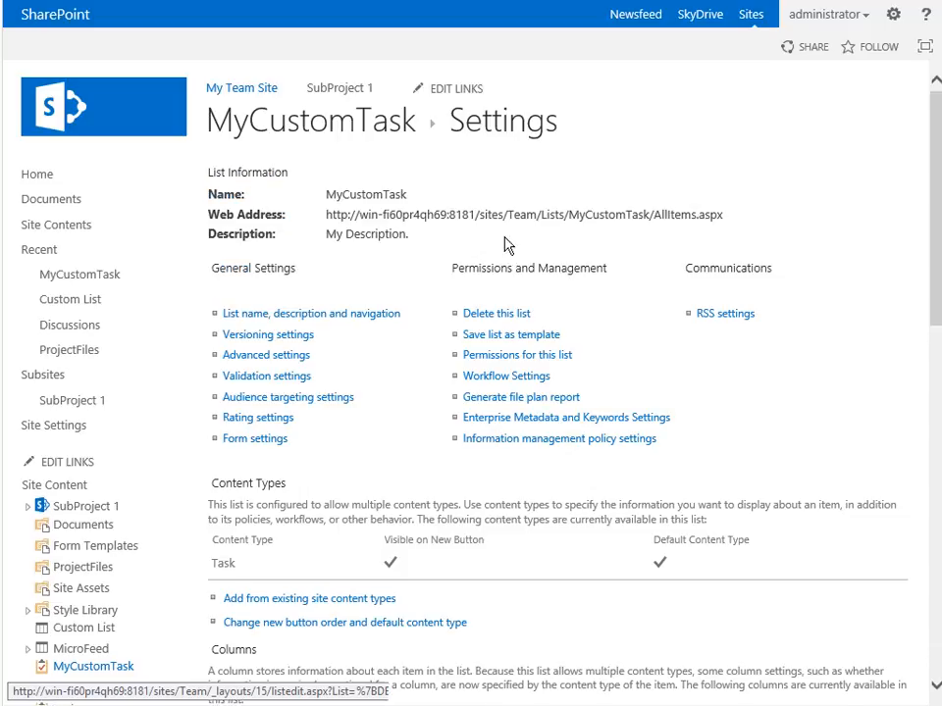
scroll(834, 363, down, 3)
scroll(840, 367, down, 7)
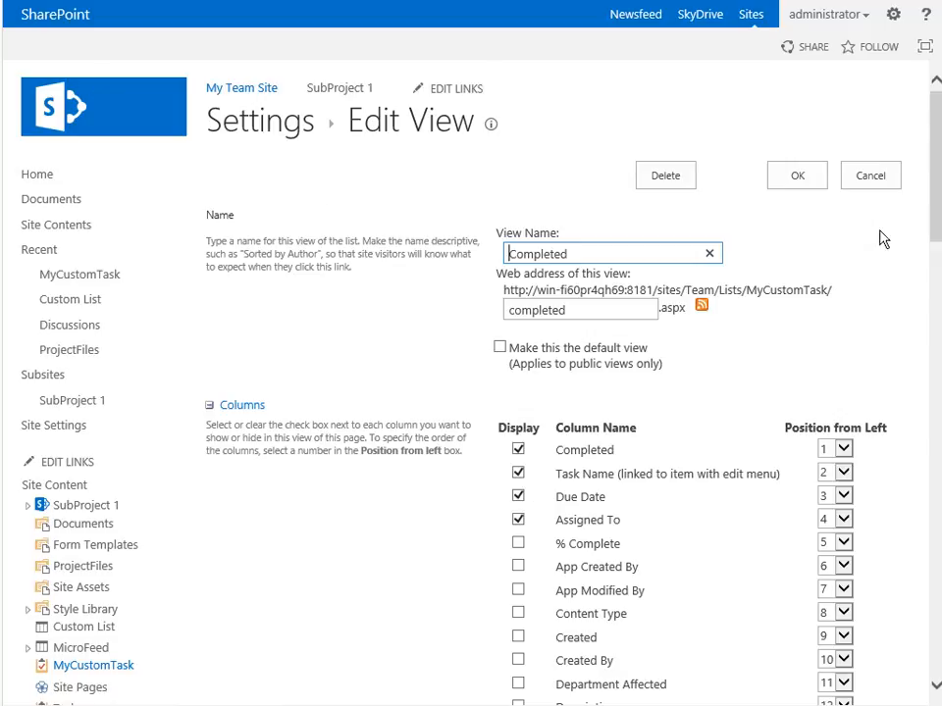
click(893, 308)
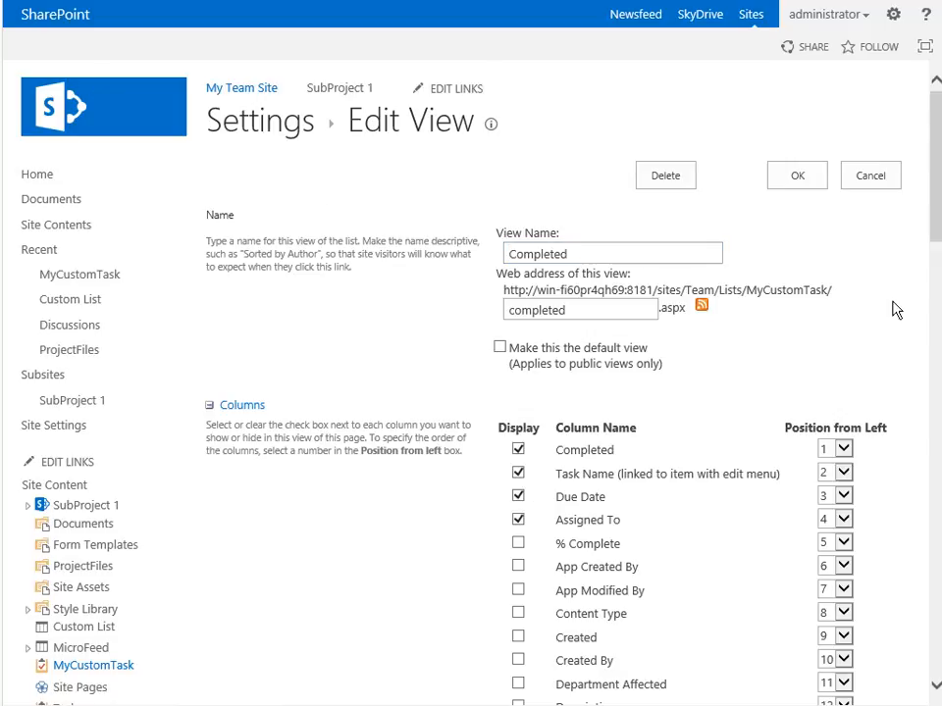
scroll(893, 308, down, 2)
click(568, 216)
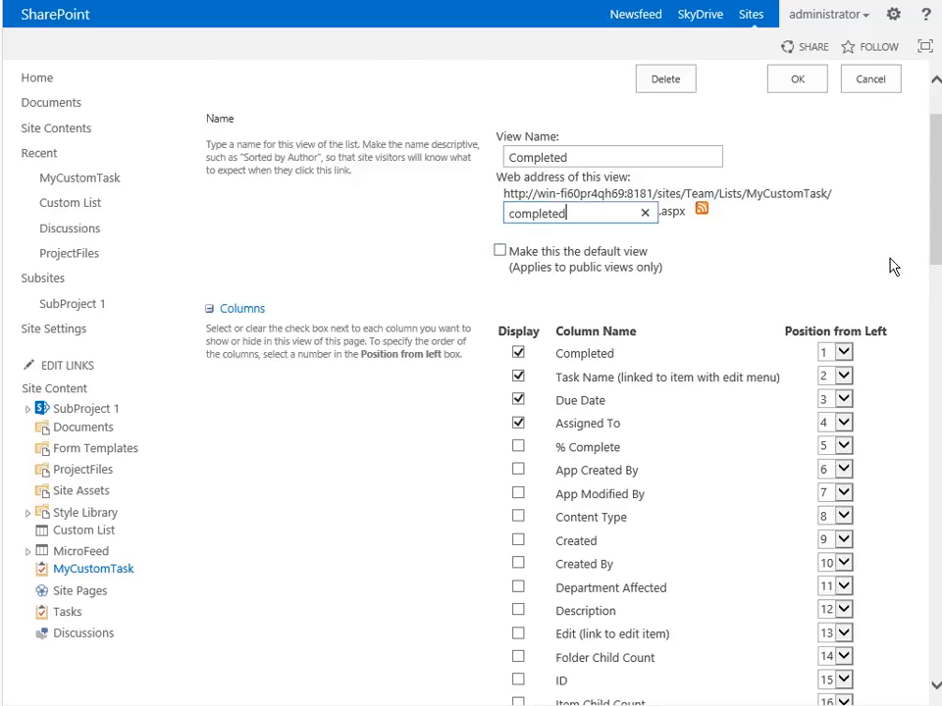
scroll(897, 267, down, 4)
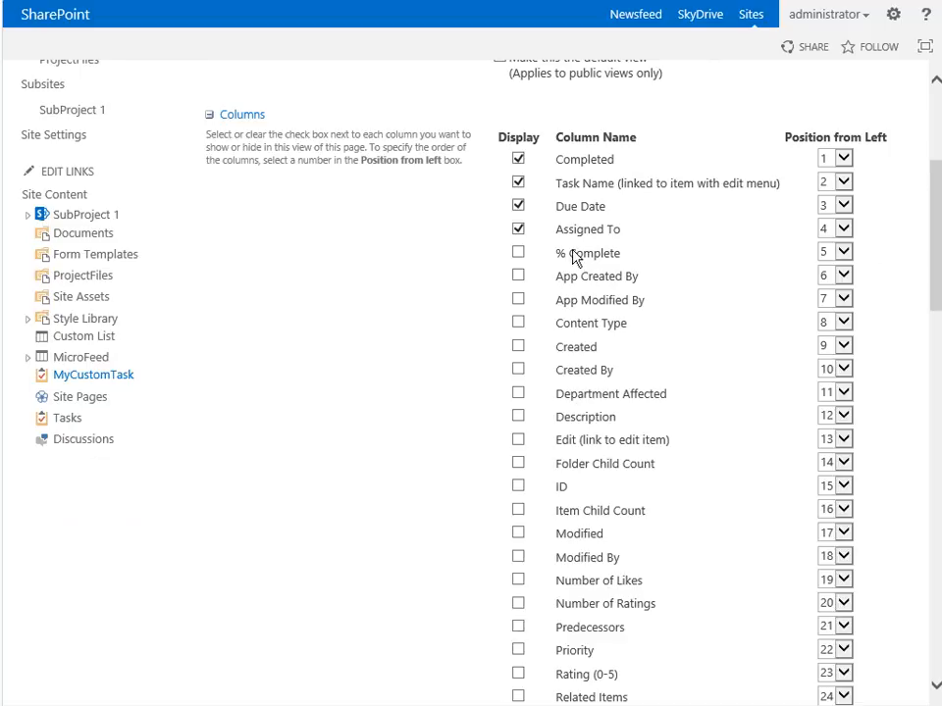
scroll(694, 237, up, 2)
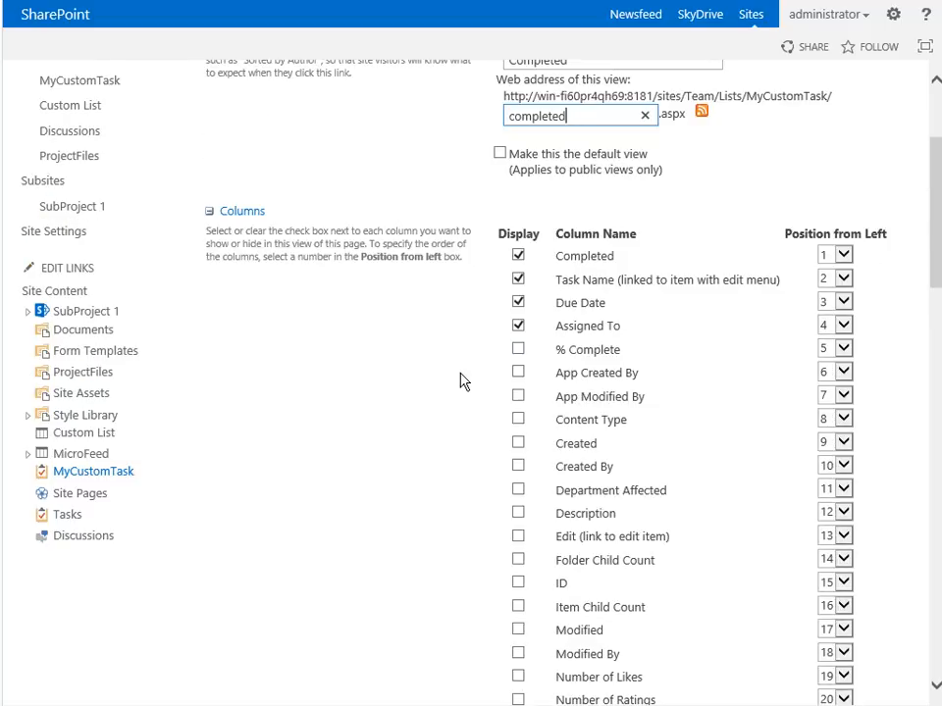
scroll(460, 381, down, 4)
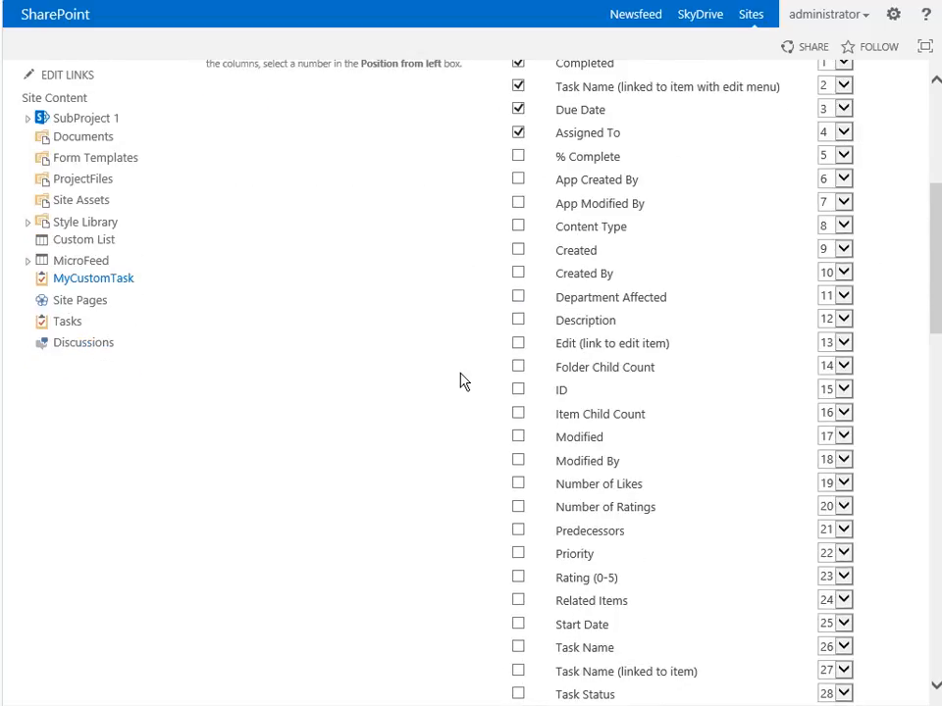
click(518, 296)
Sort the Completed view first by the Created column and second by the Modified column
scroll(438, 349, down, 5)
scroll(437, 348, down, 3)
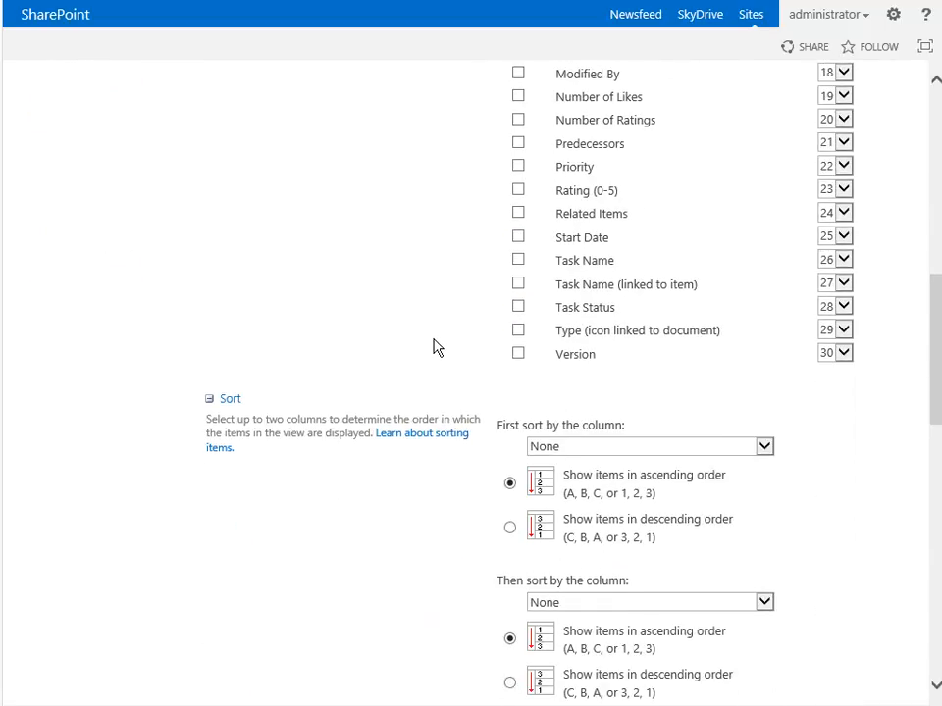
scroll(917, 510, down, 2)
click(769, 349)
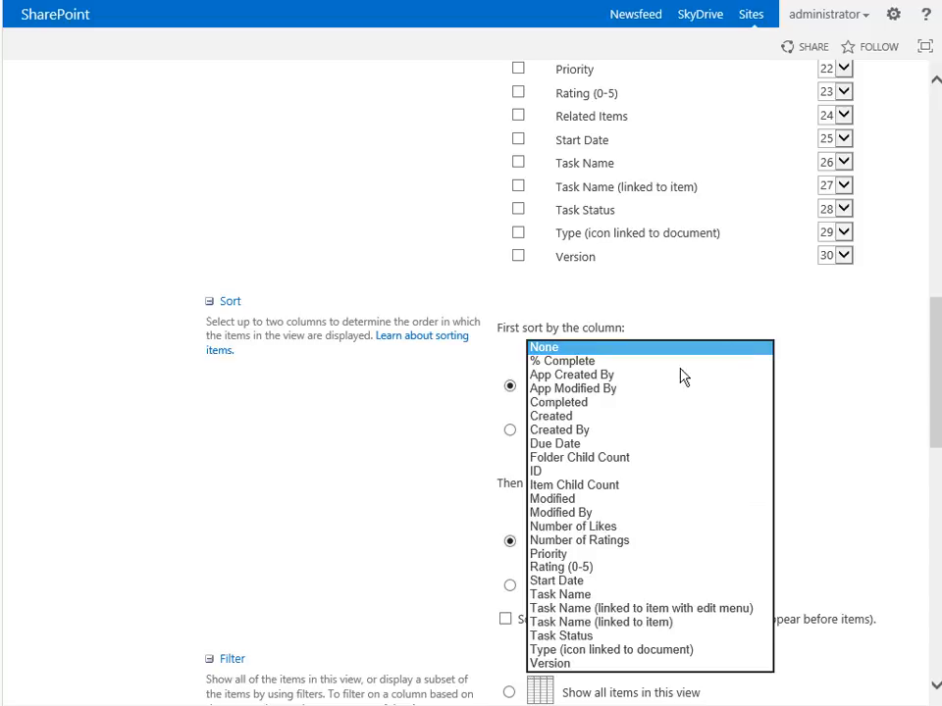
click(611, 421)
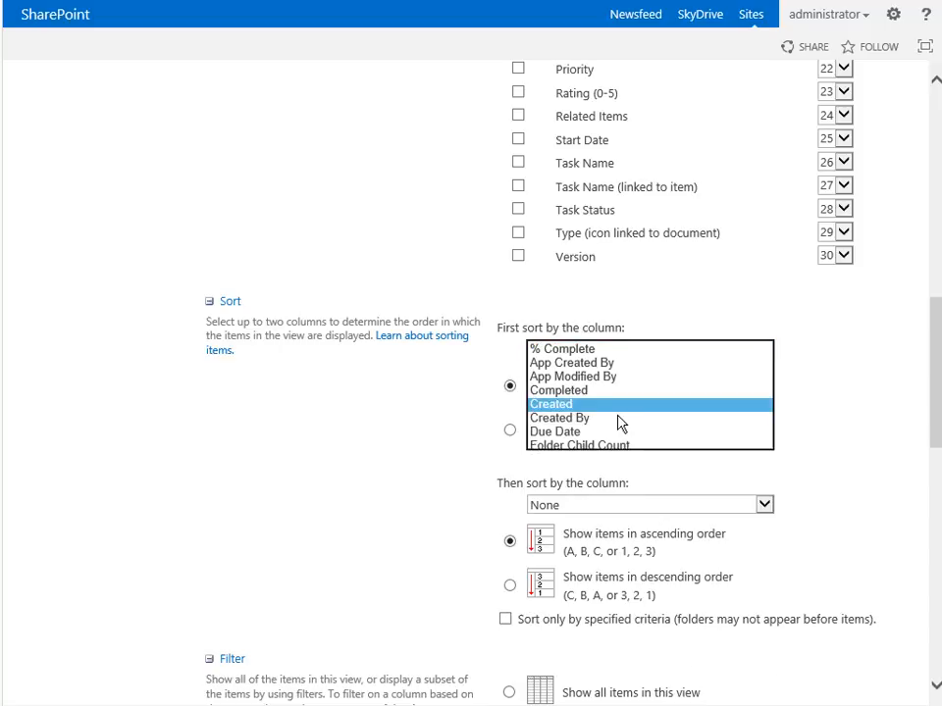
click(764, 505)
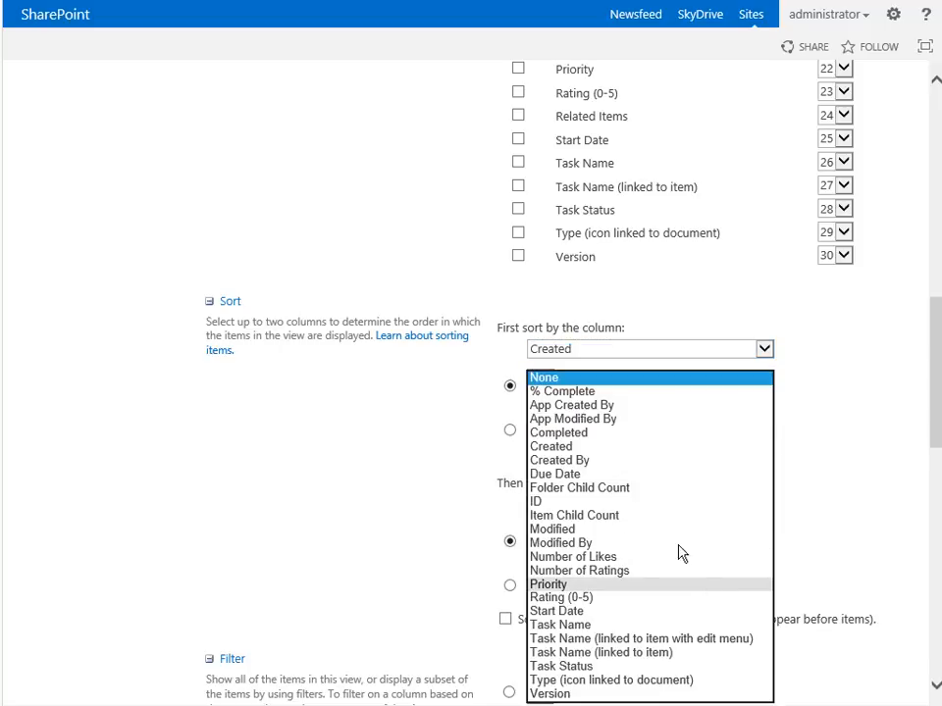
click(642, 527)
Examine the Completed view's filter criteria and its Tabular View and Group By options
scroll(883, 460, down, 3)
scroll(883, 460, down, 2)
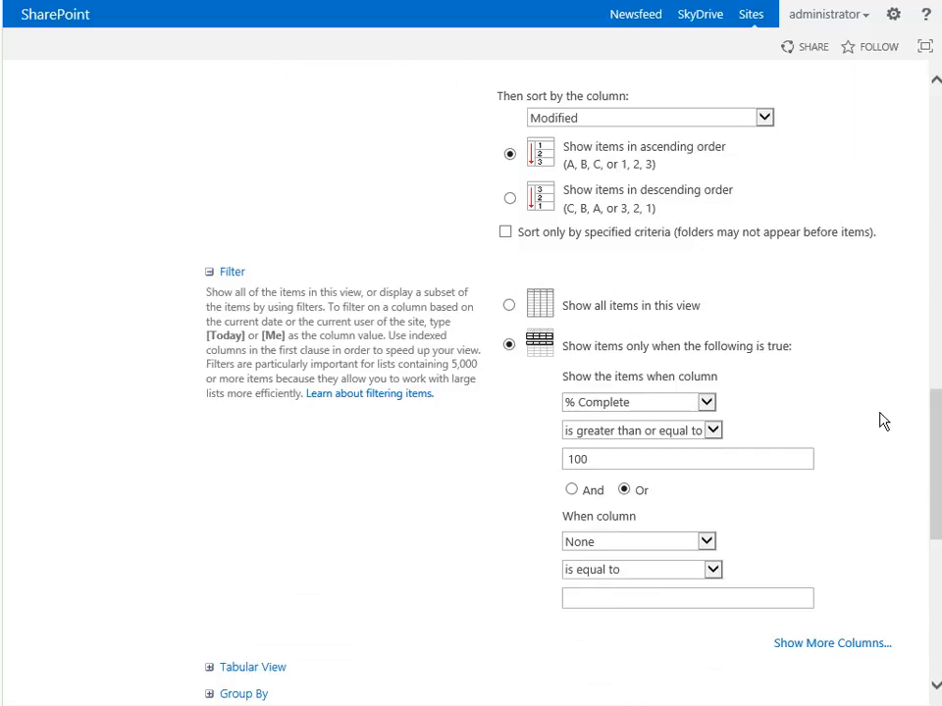
scroll(882, 420, down, 3)
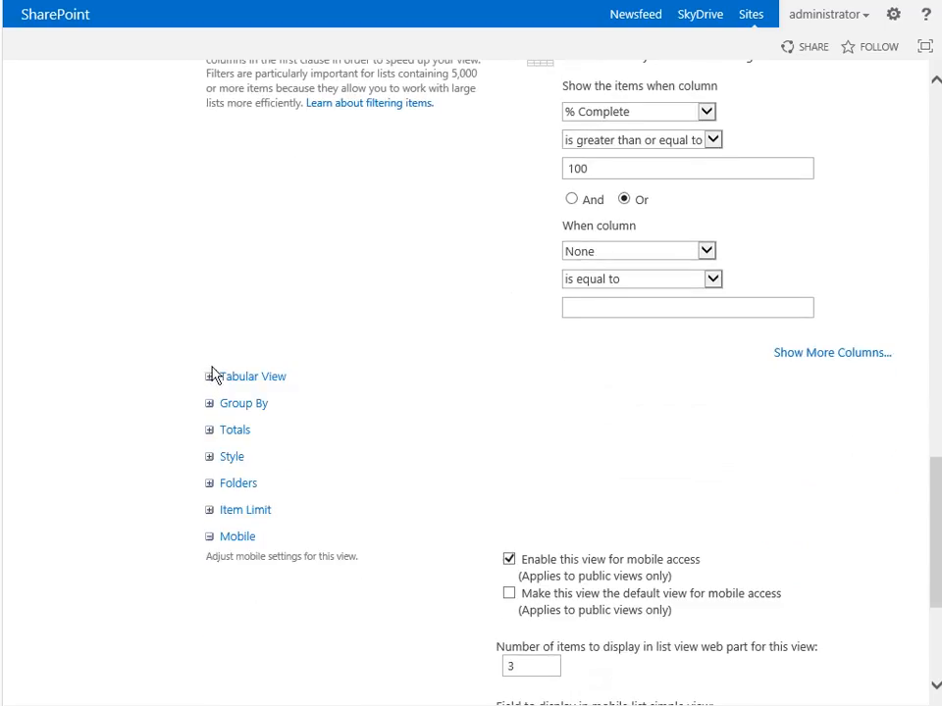
click(220, 379)
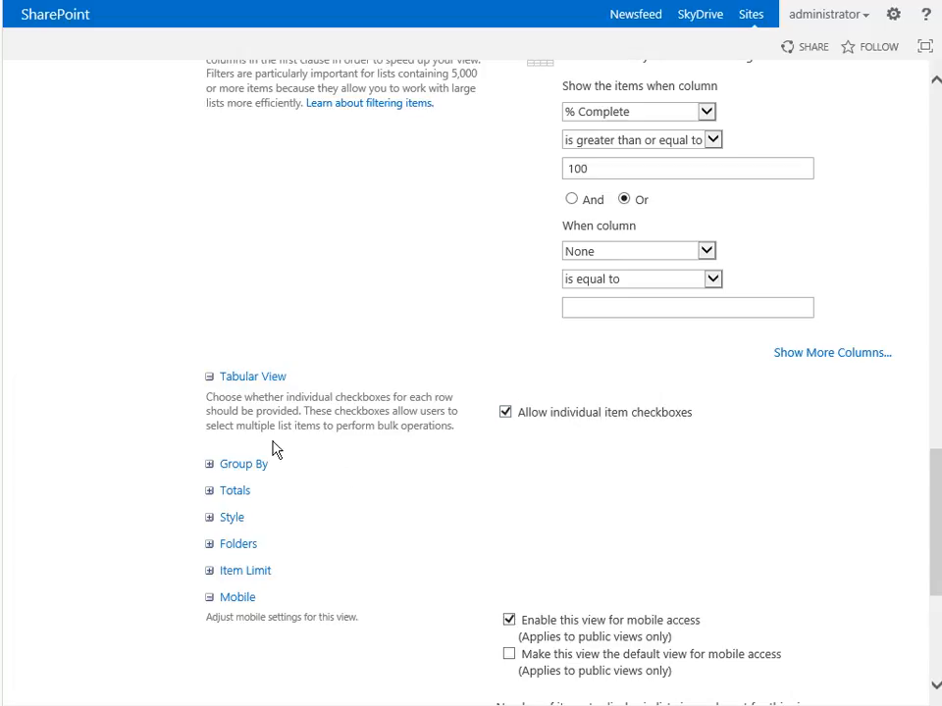
click(209, 467)
scroll(829, 372, down, 2)
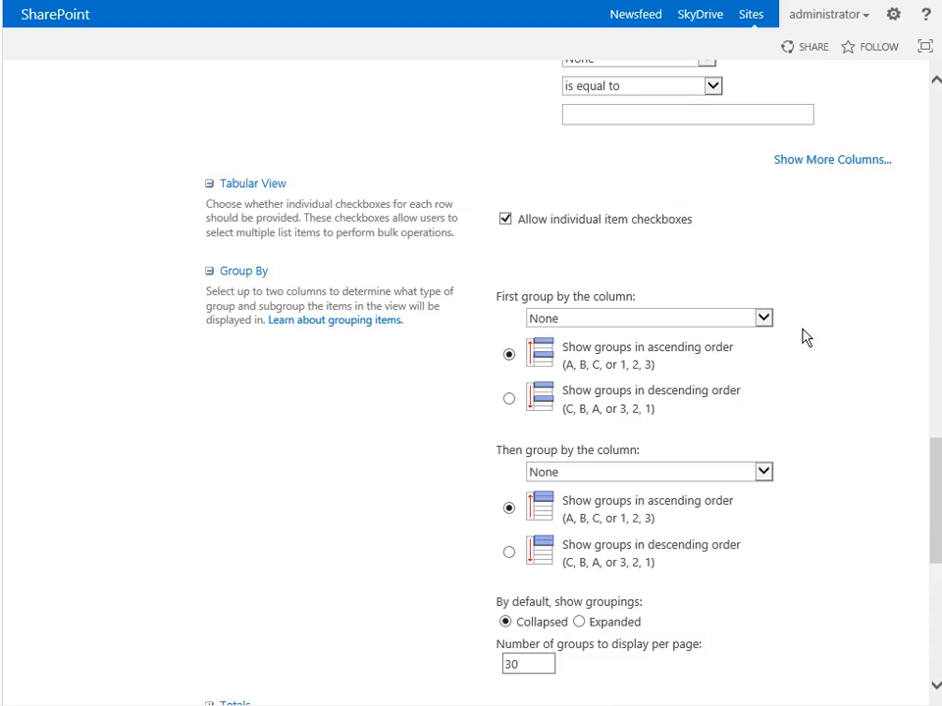
scroll(858, 381, down, 3)
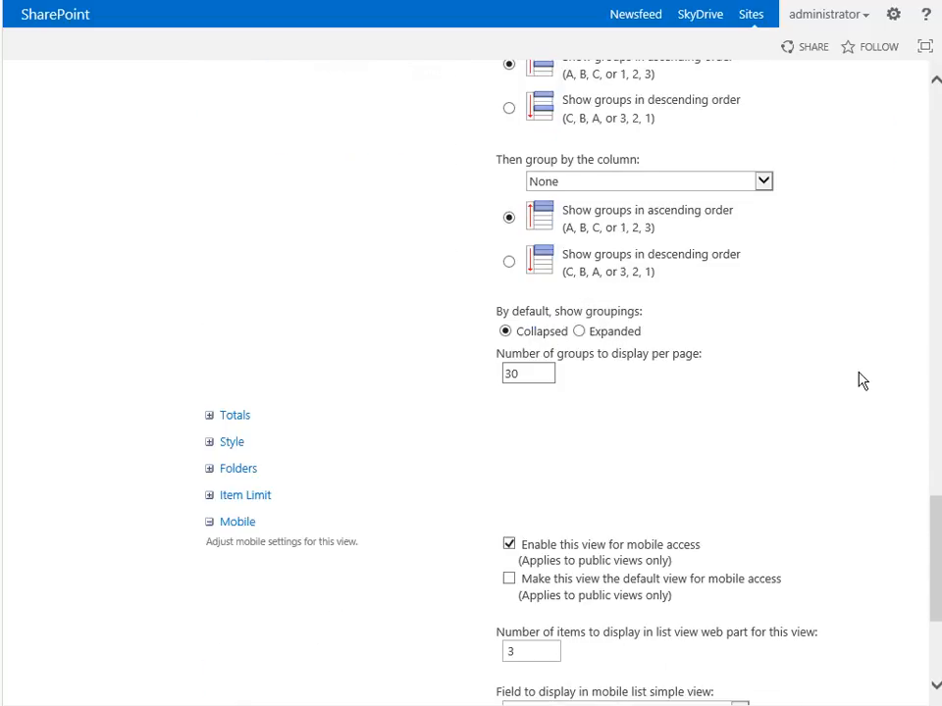
scroll(454, 381, down, 1)
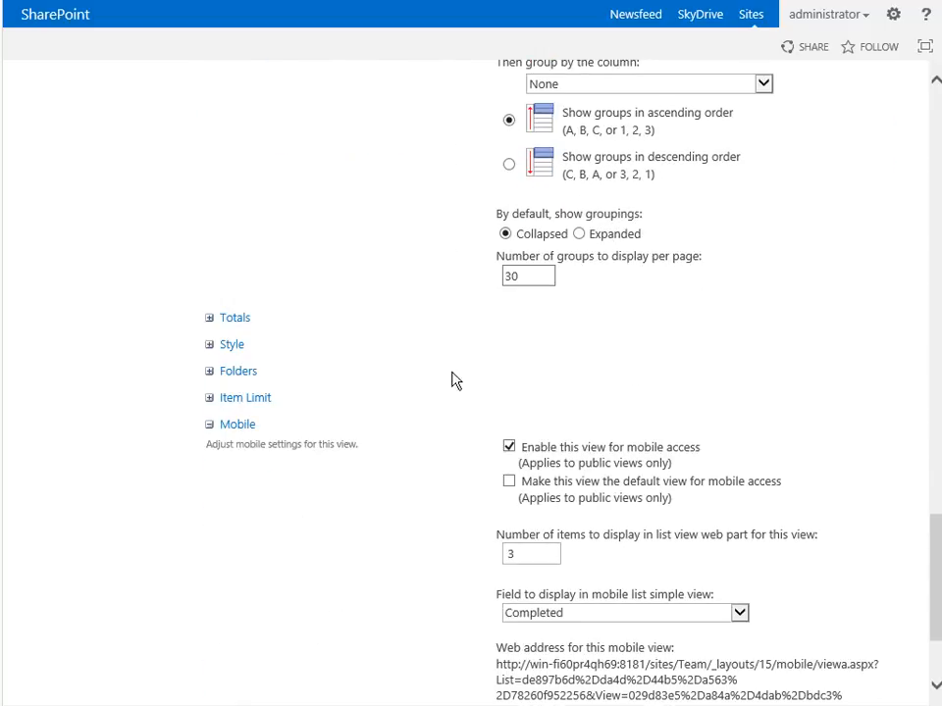
Set the total for the Task Name column to Count in the Completed view
click(210, 320)
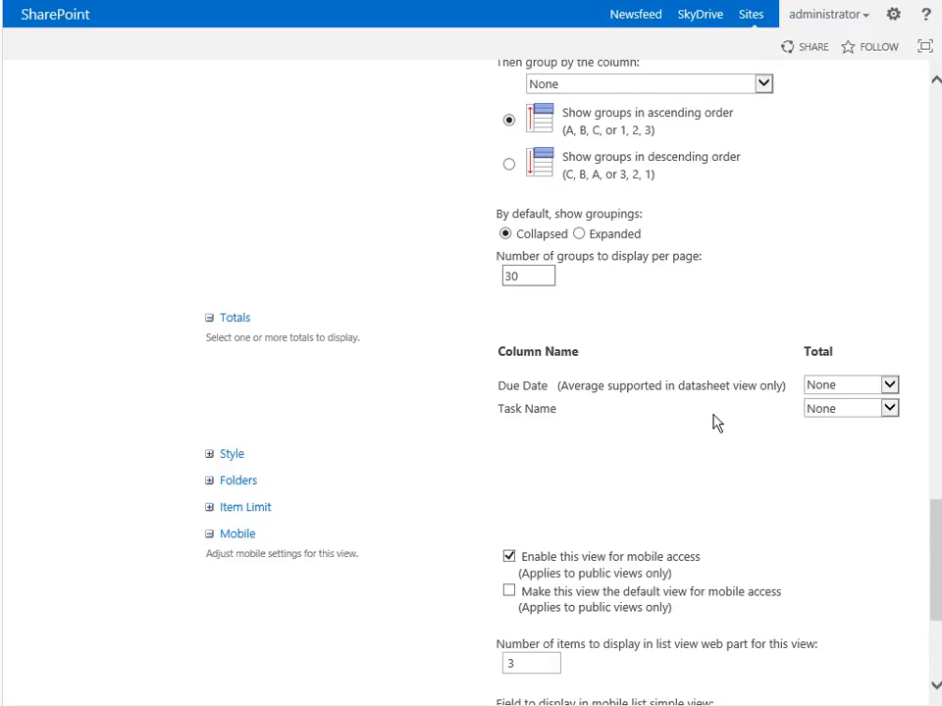
click(889, 410)
click(824, 420)
Examine the Completed view's Style, Folders and Item Limit options
click(210, 457)
scroll(871, 515, down, 1)
scroll(876, 520, down, 1)
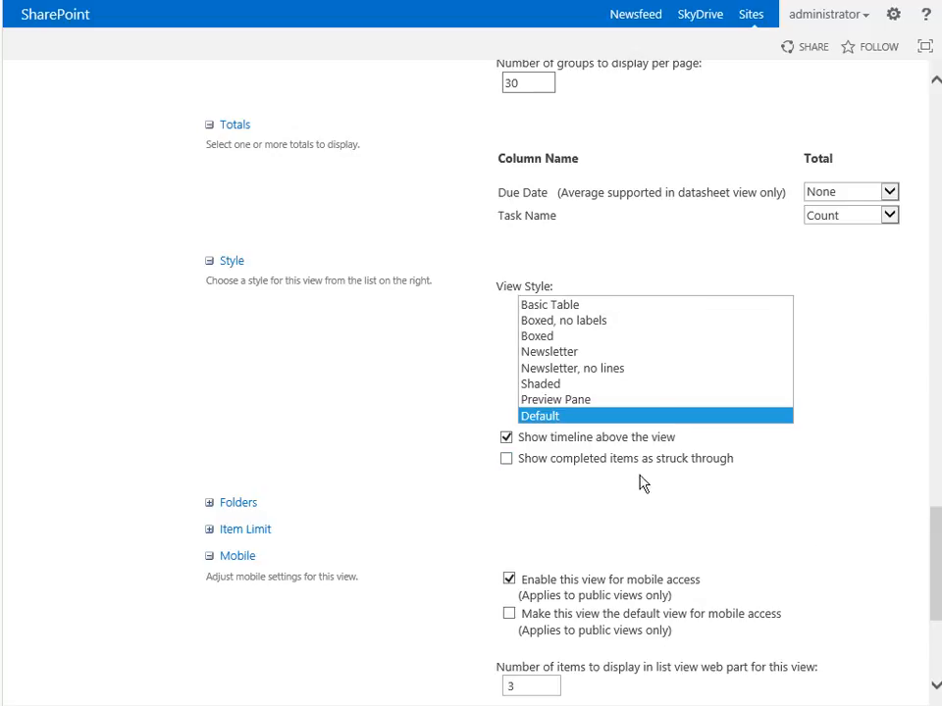
scroll(876, 489, down, 2)
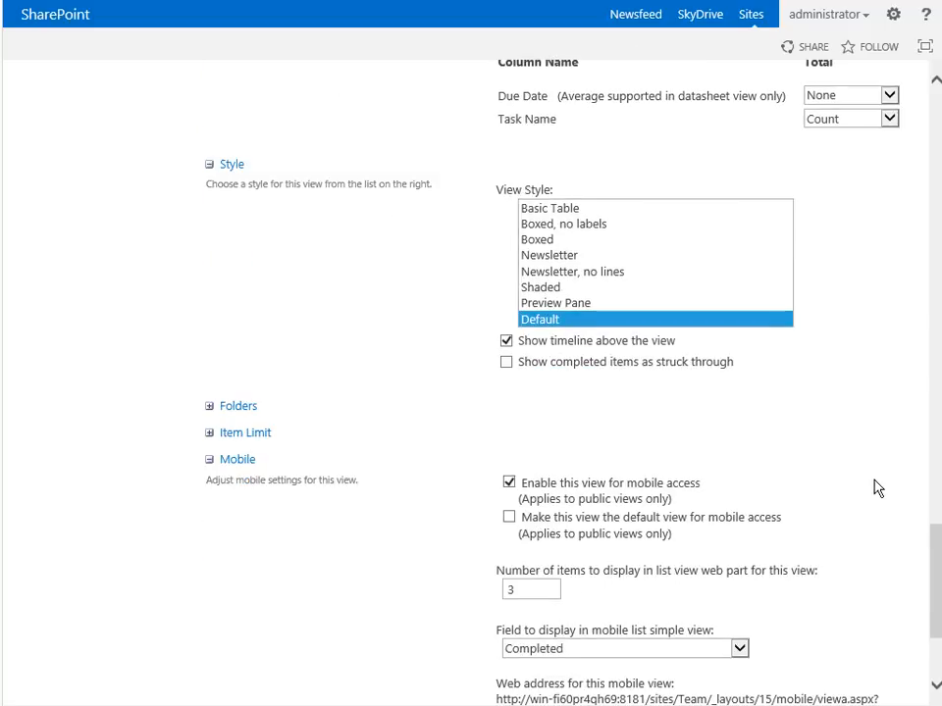
click(209, 408)
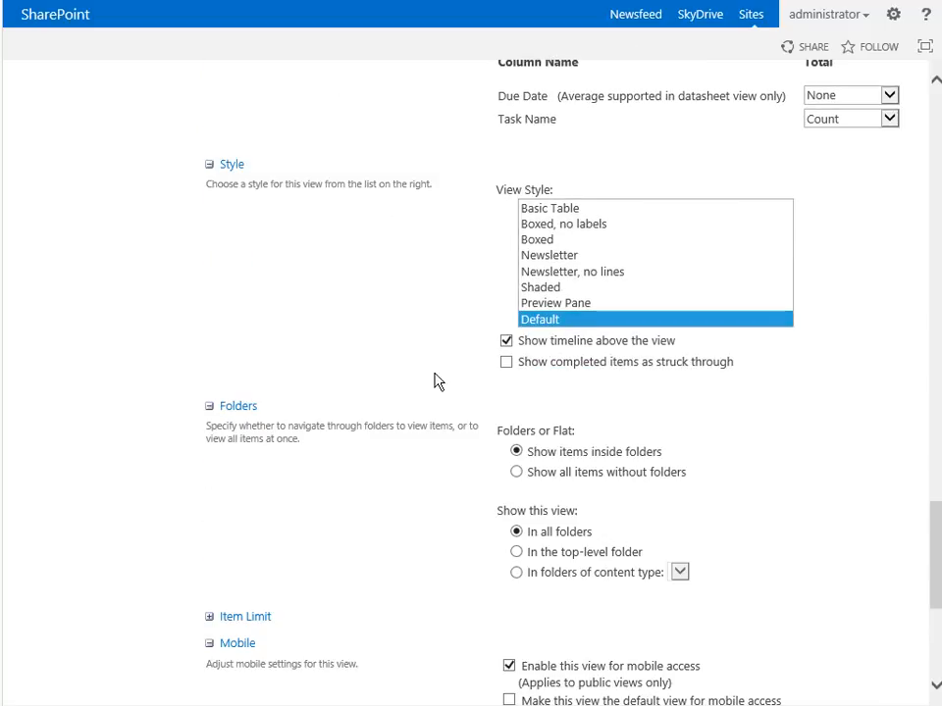
scroll(805, 510, down, 4)
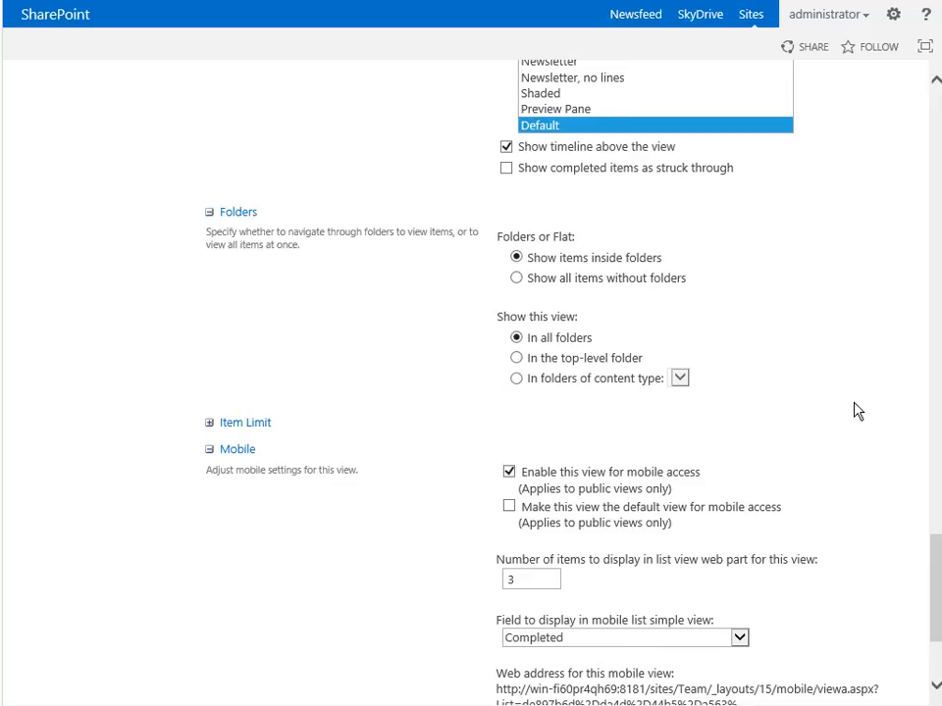
scroll(853, 410, down, 2)
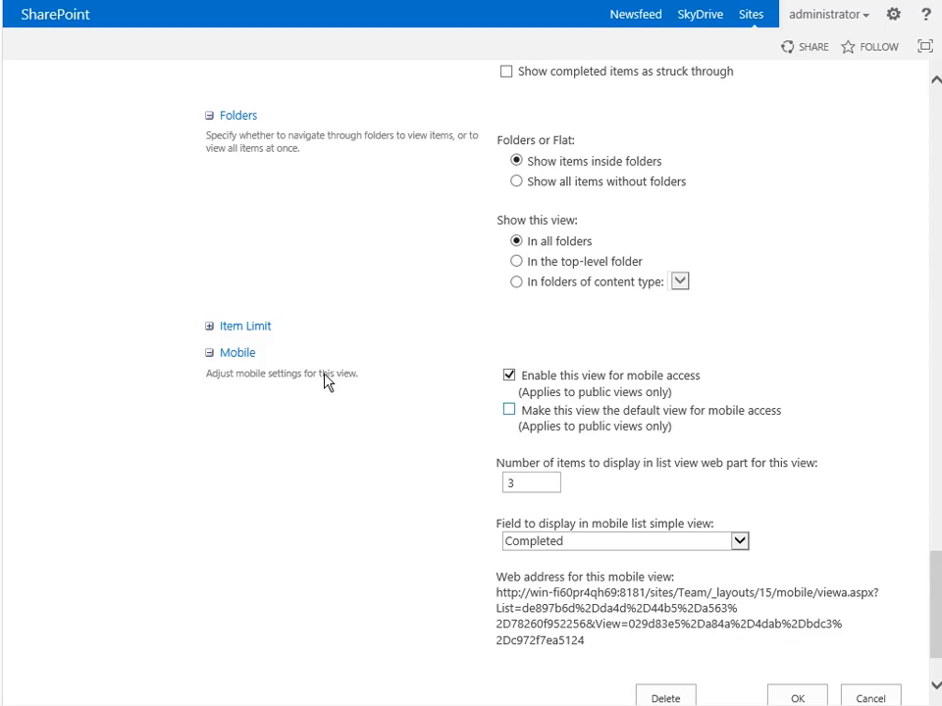
click(210, 328)
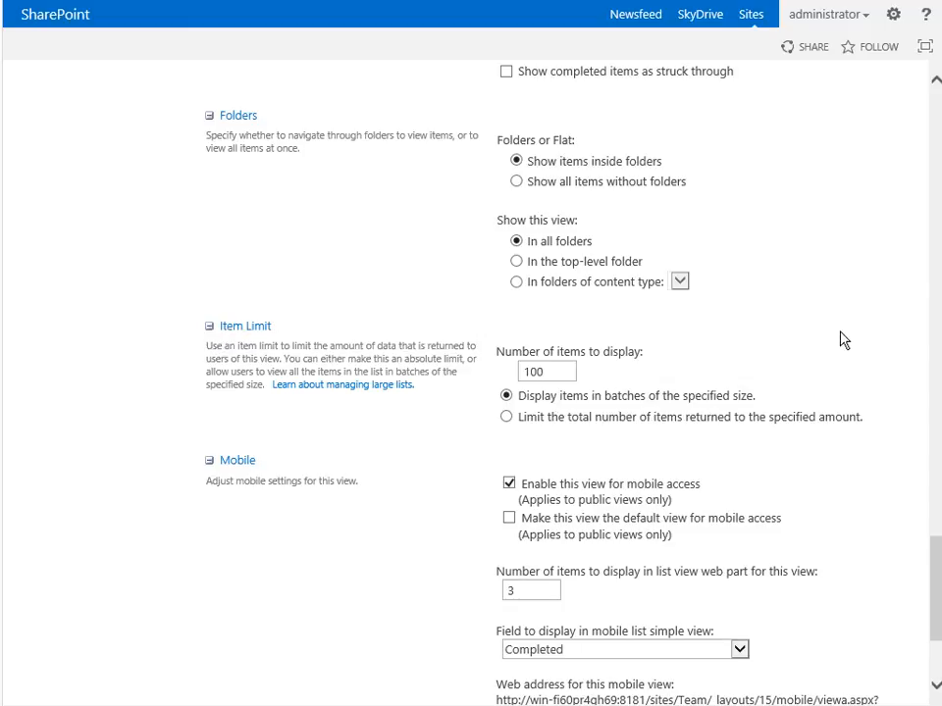
click(573, 370)
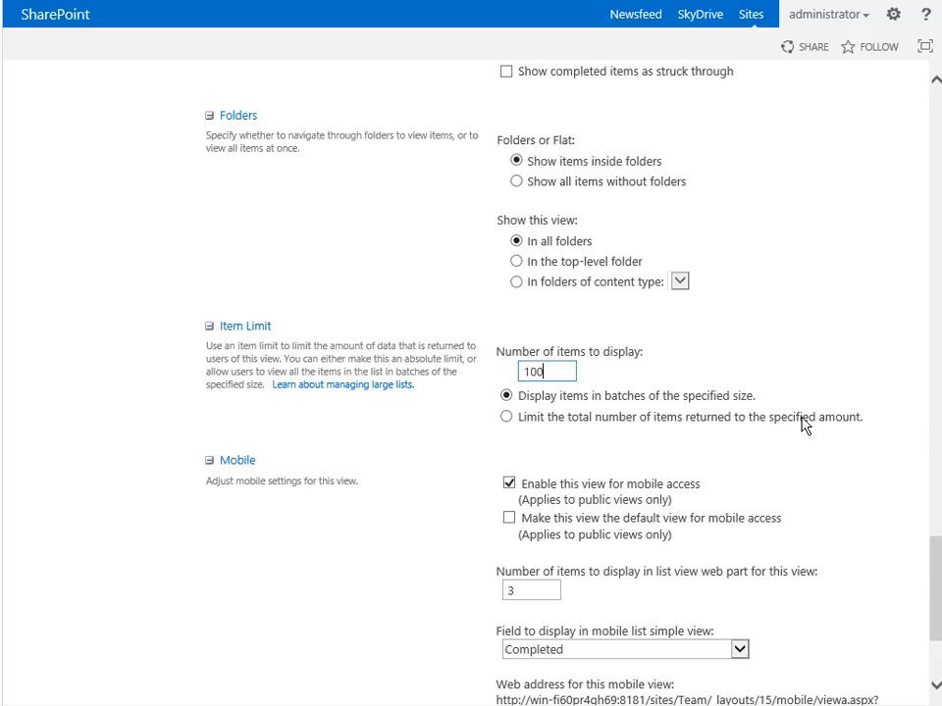
click(563, 372)
scroll(785, 431, down, 1)
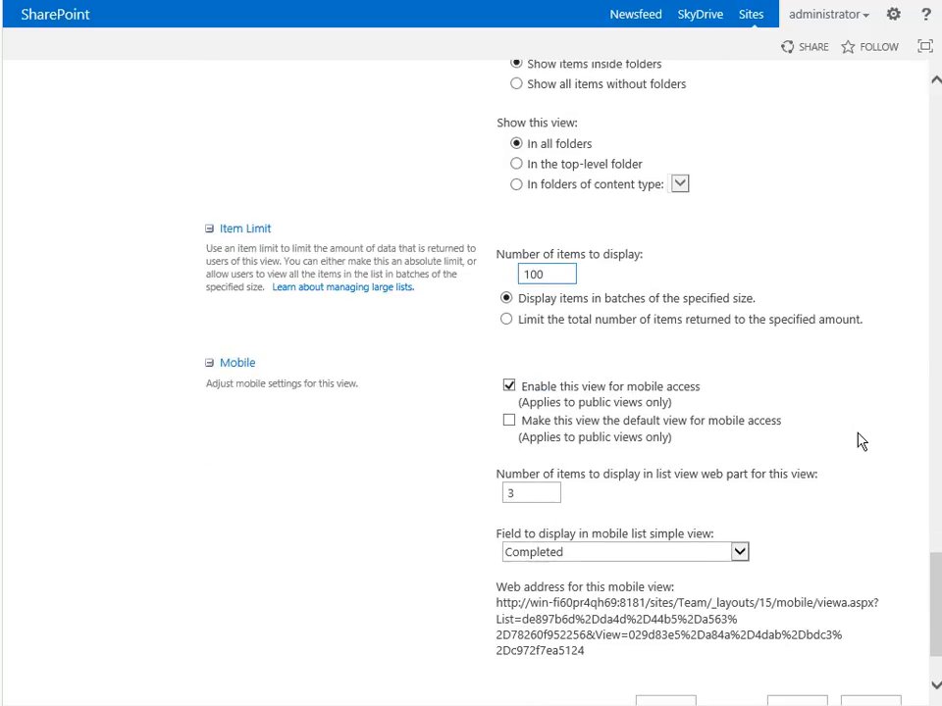
Set the mobile item count to 10 and the simple view field to Task Name (linked to item with edit menu), and save the view
scroll(858, 441, down, 1)
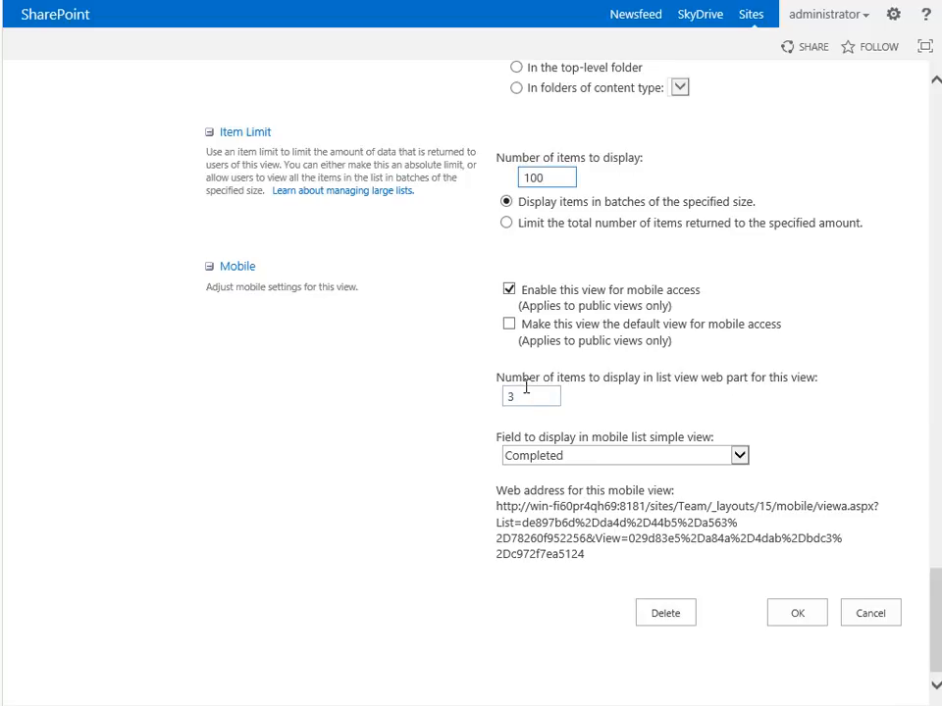
drag(525, 390, 487, 396)
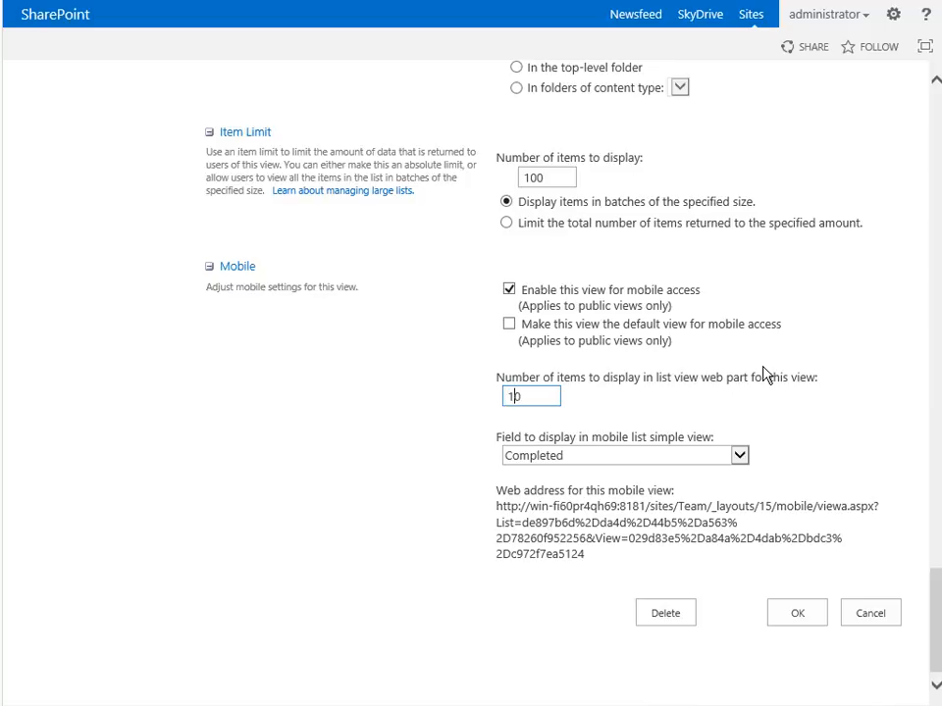
click(887, 414)
click(739, 455)
click(622, 468)
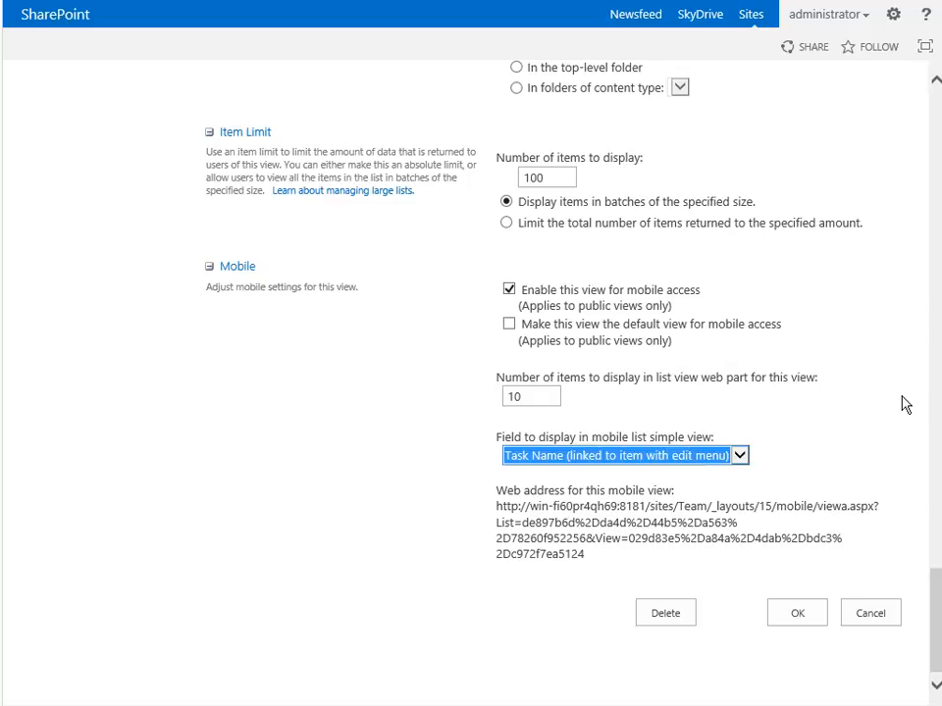
click(798, 614)
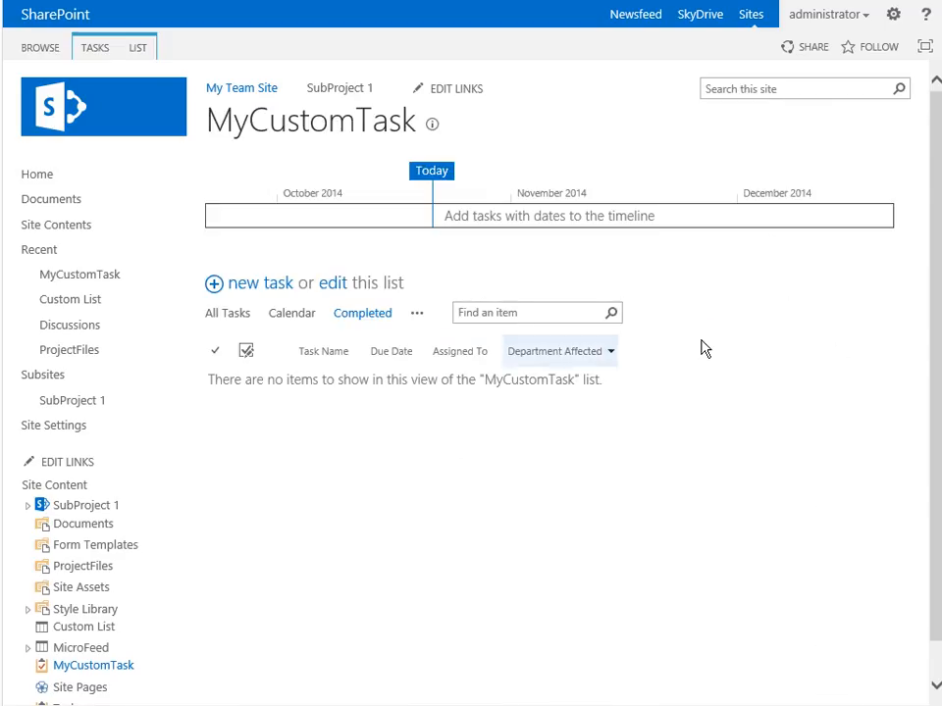
Examine the views in the MyCustomTask list settings and the view types offered for creating a new view
click(138, 48)
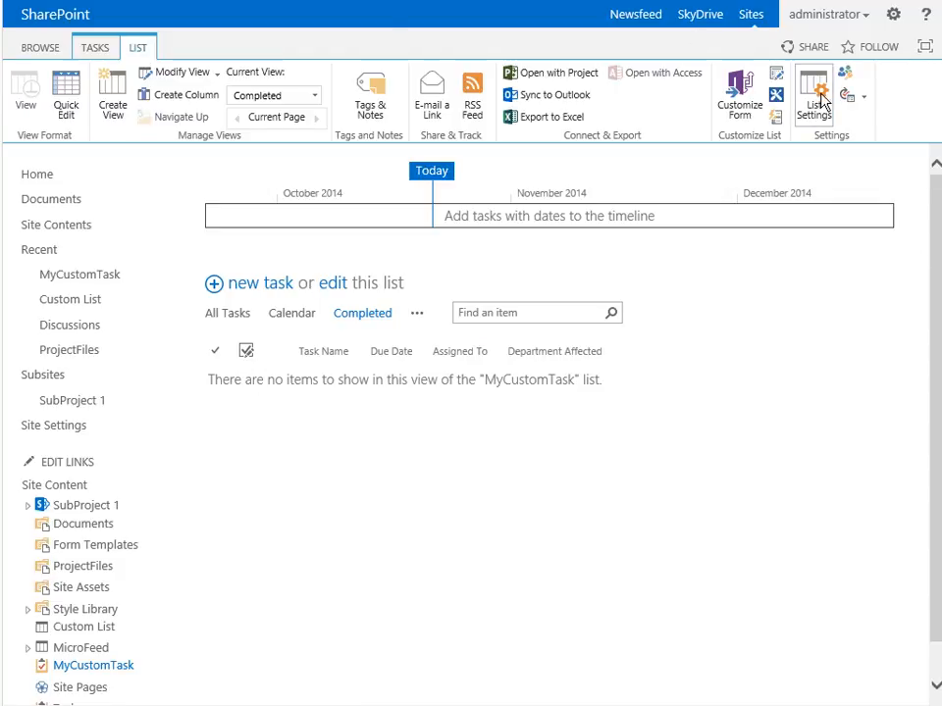
scroll(817, 343, down, 10)
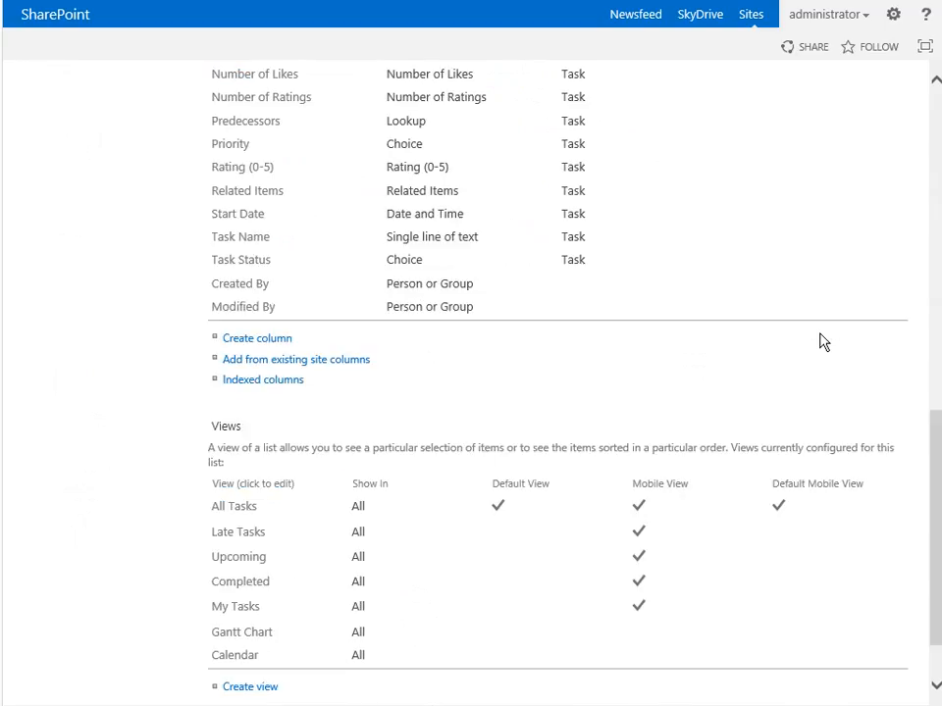
scroll(822, 342, down, 1)
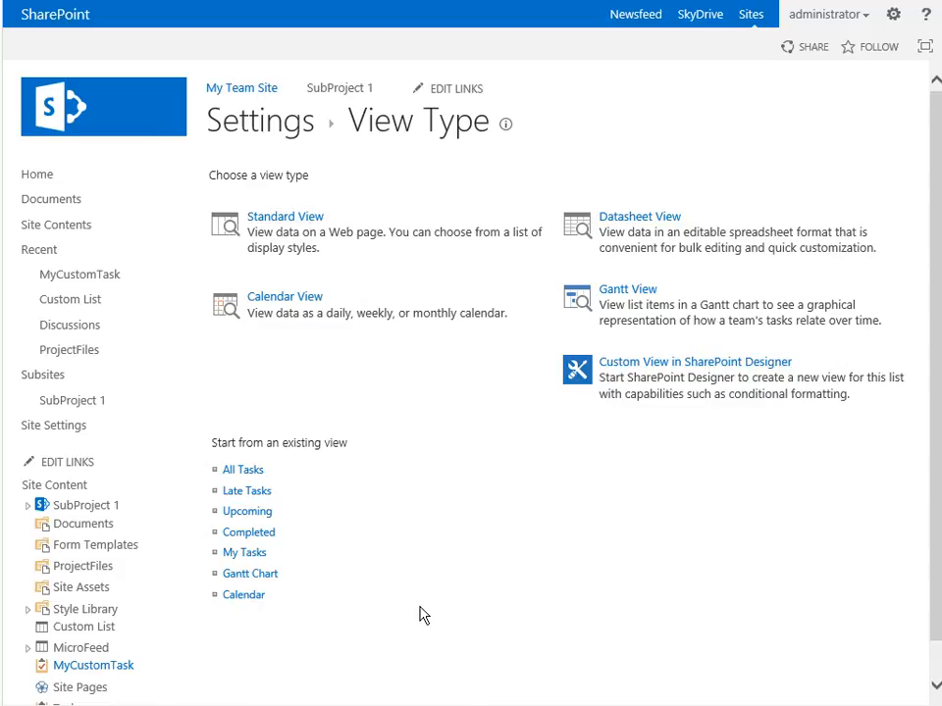
click(274, 116)
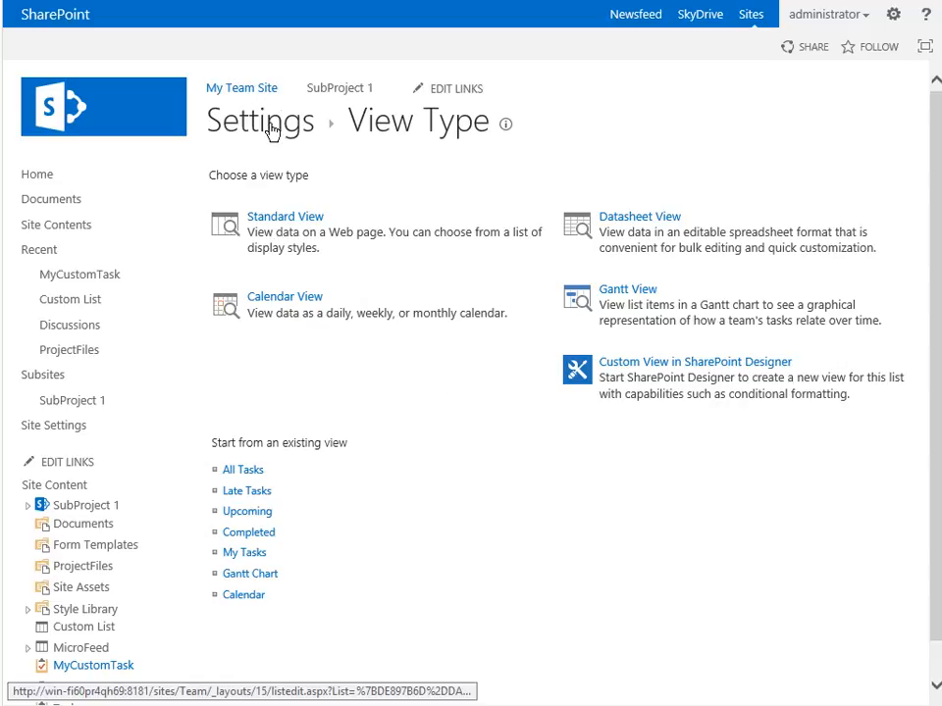
scroll(789, 441, down, 7)
scroll(792, 444, down, 3)
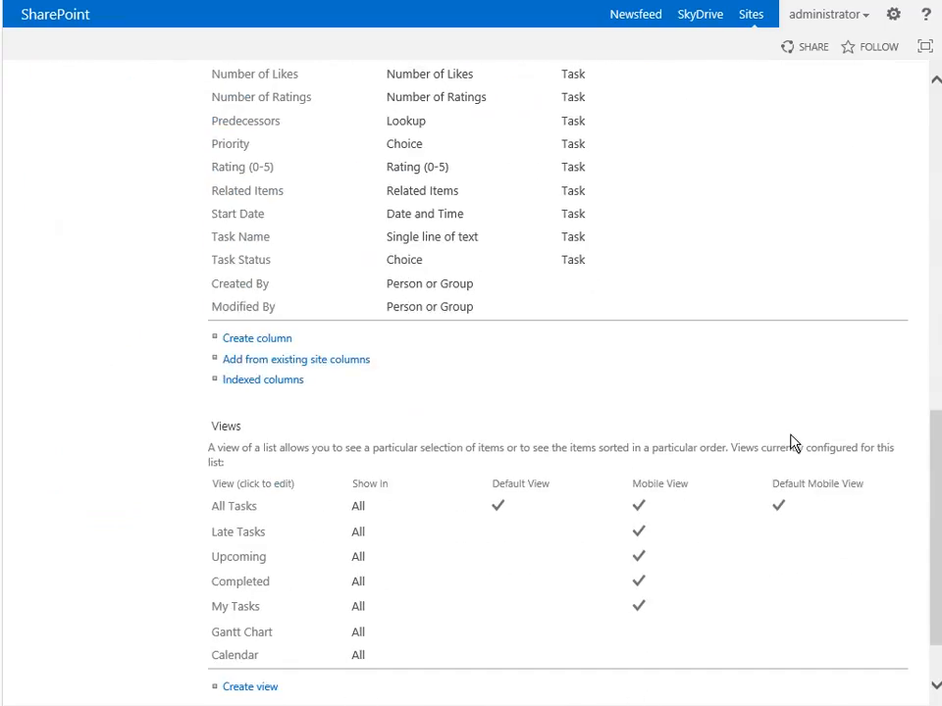
scroll(793, 444, up, 6)
scroll(793, 443, up, 3)
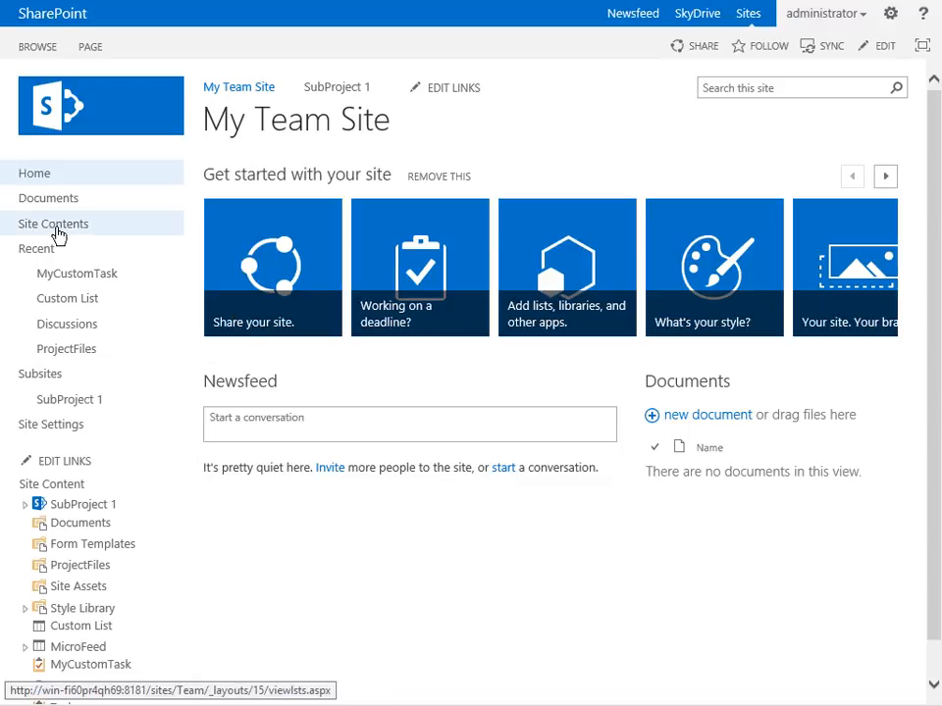
Add a Document Library app named MyCustomDocuments to the team site
click(57, 227)
click(353, 256)
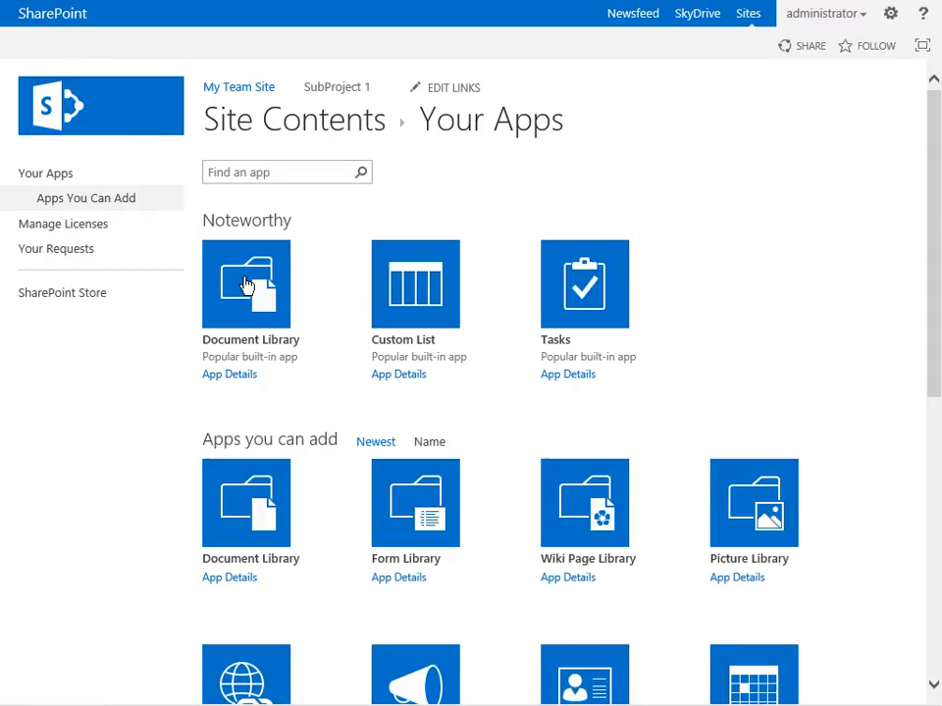
click(248, 280)
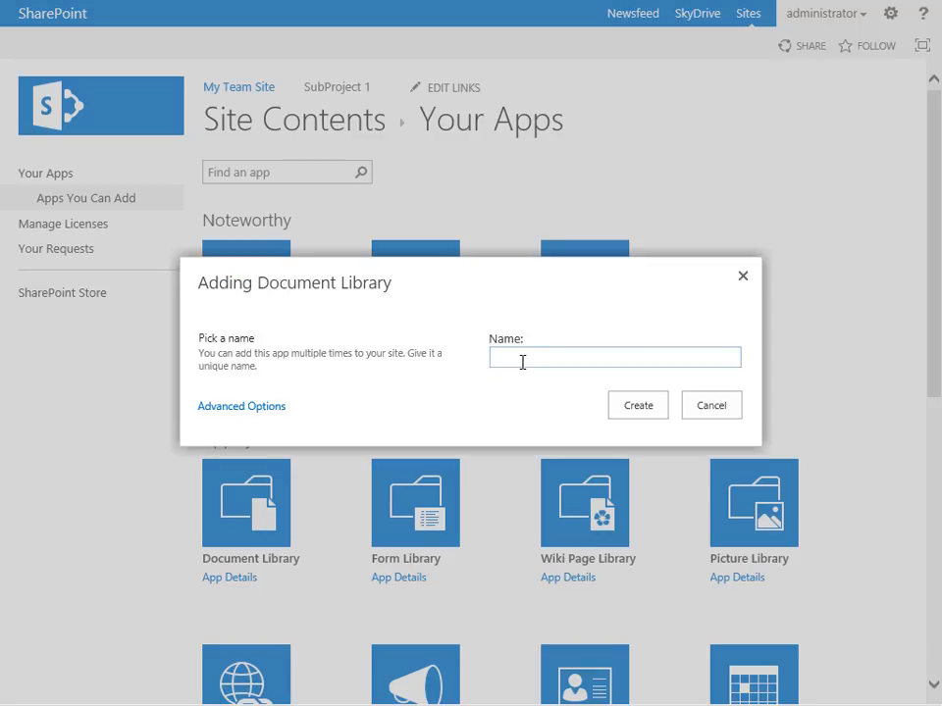
text(MyCustomDocuments)
key(Return)
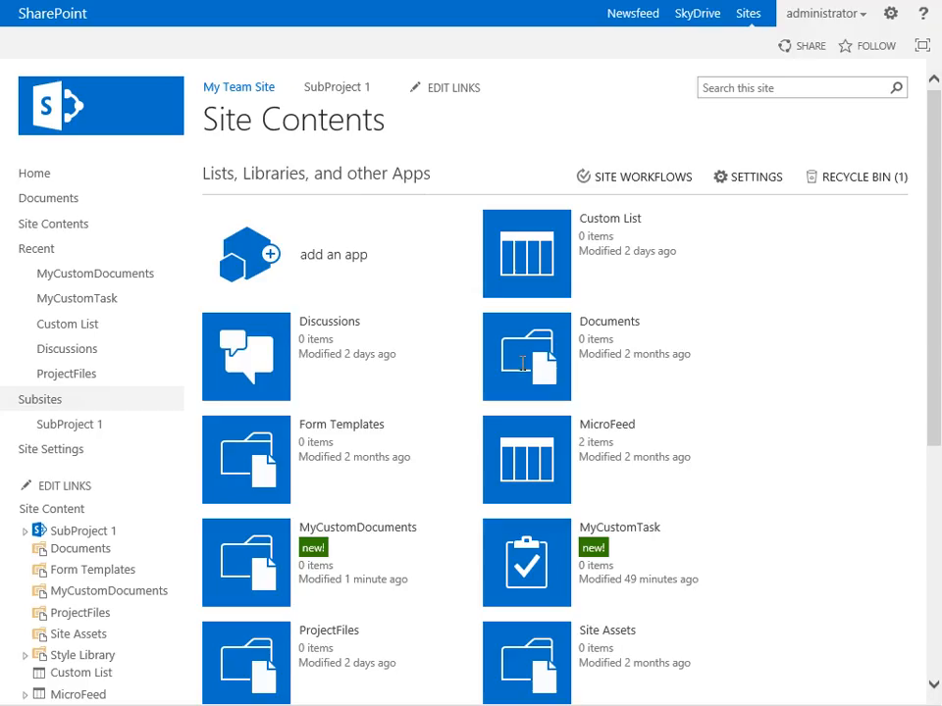
Open the settings page of the MyCustomDocuments library from the site contents
mouse_move(399, 541)
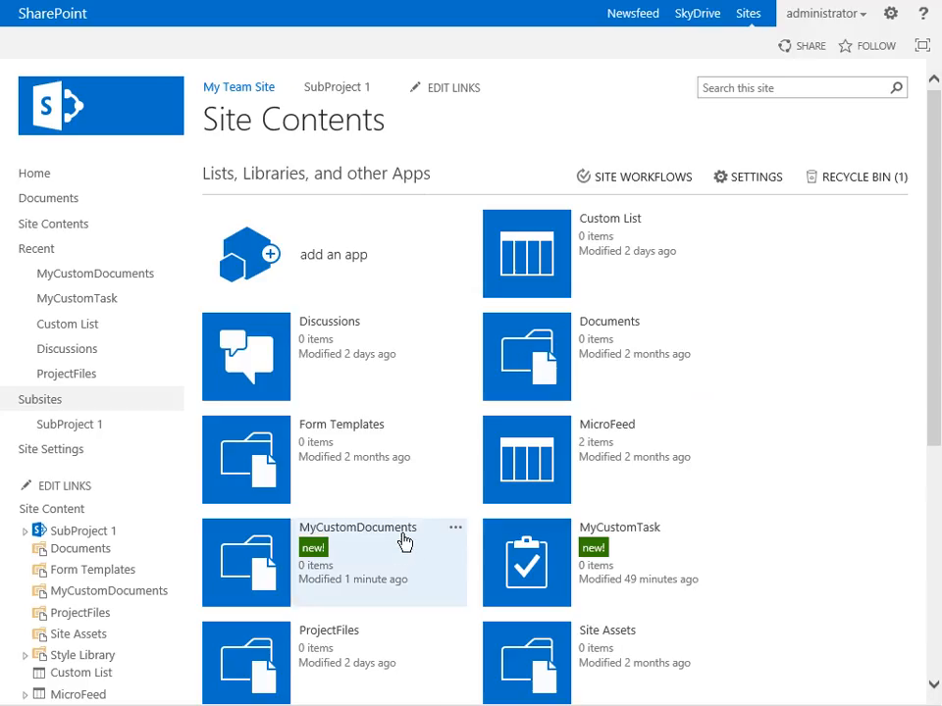
click(456, 532)
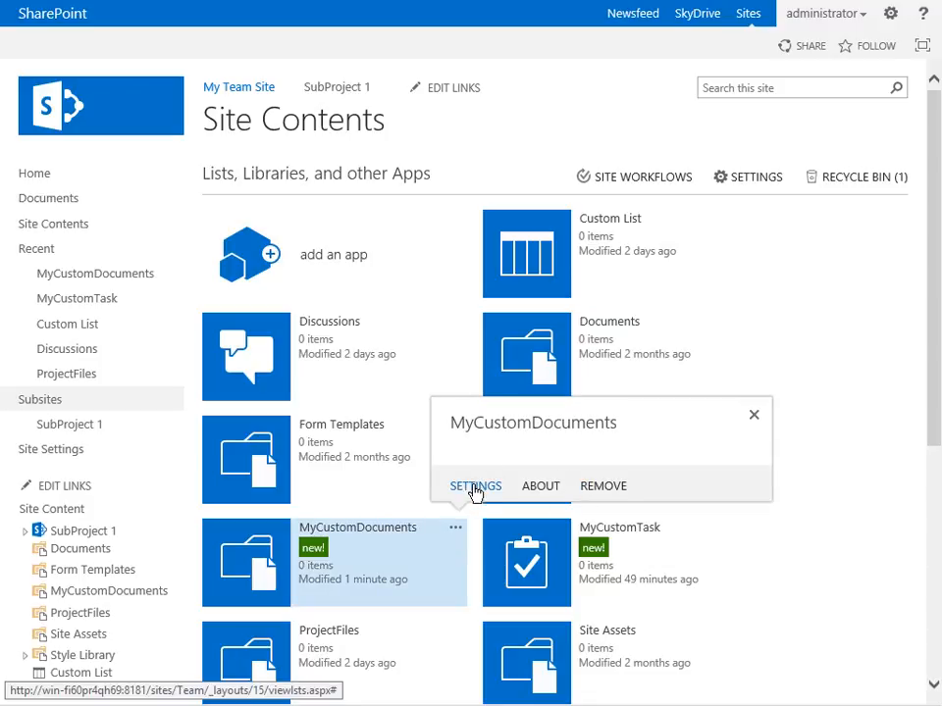
click(475, 488)
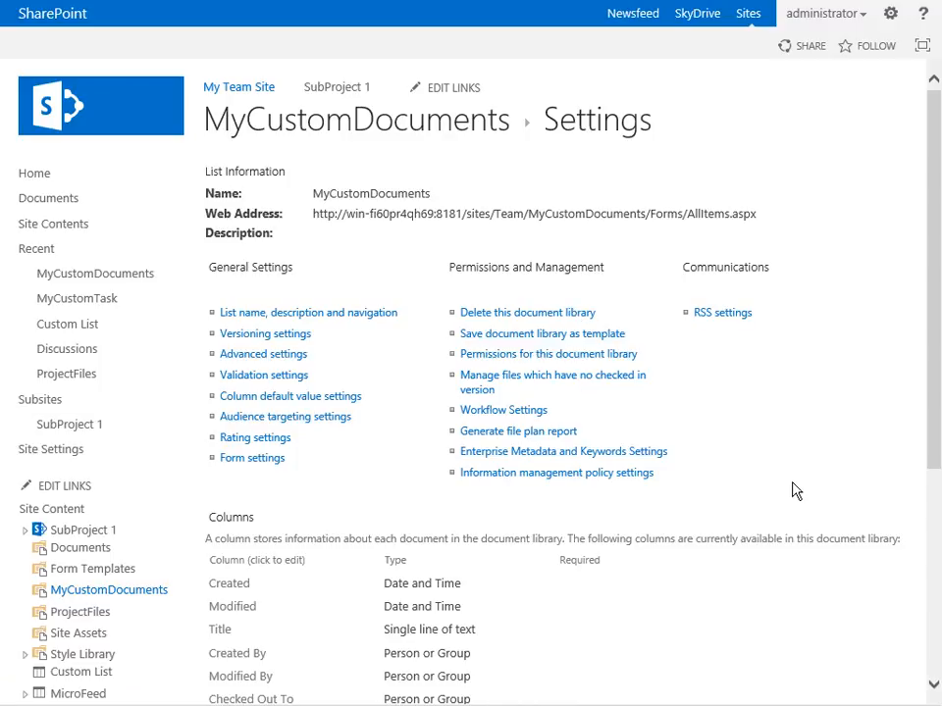
Open the All Documents view of the library for editing and examine its name, web address, column, sort and filter settings
scroll(794, 490, down, 5)
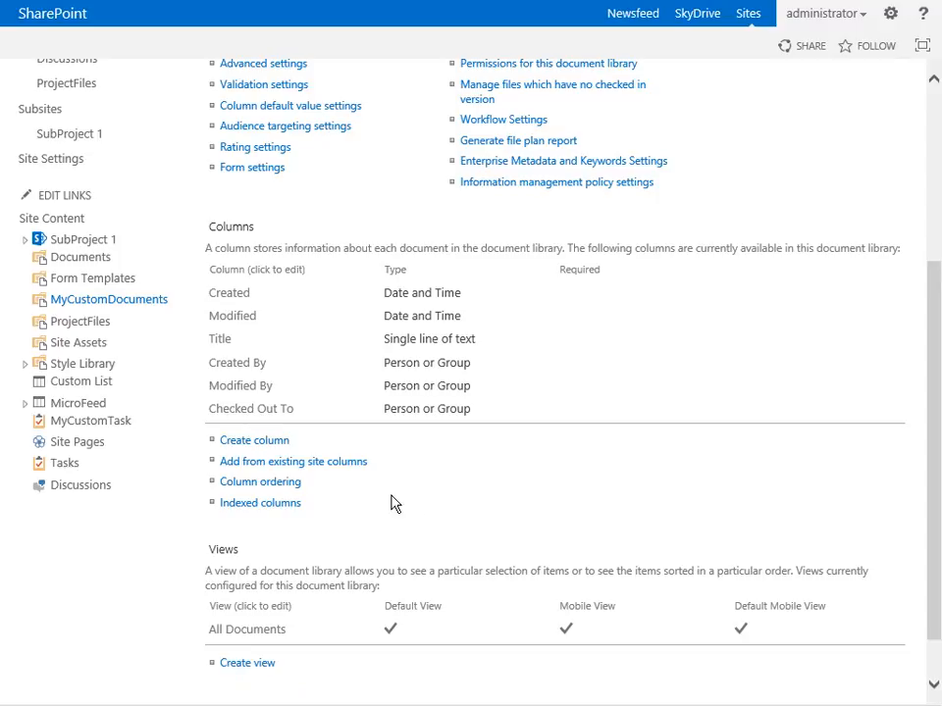
scroll(520, 481, down, 1)
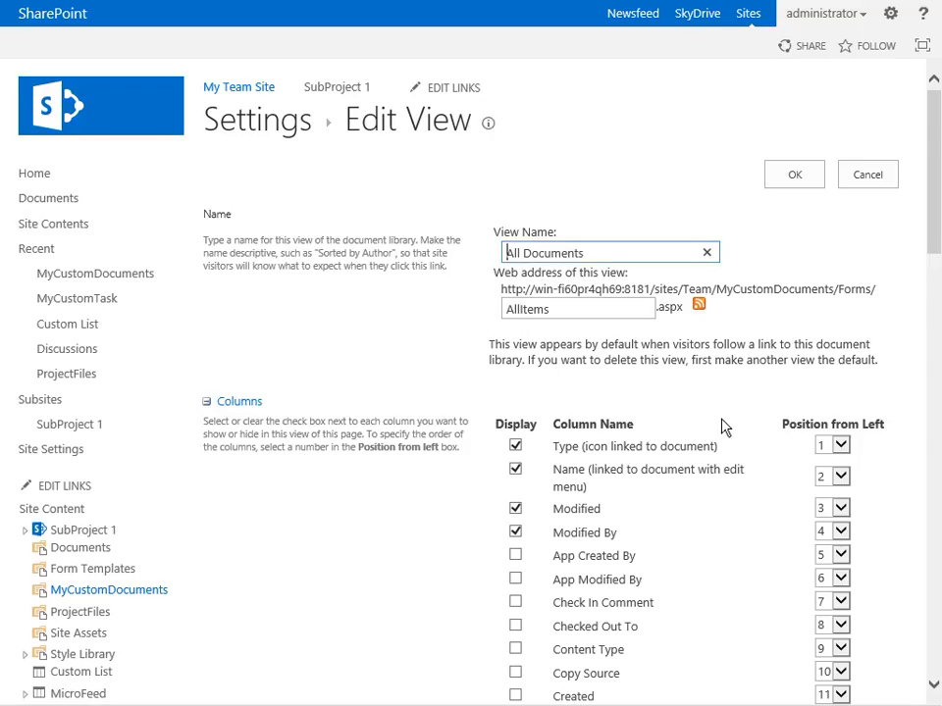
click(532, 310)
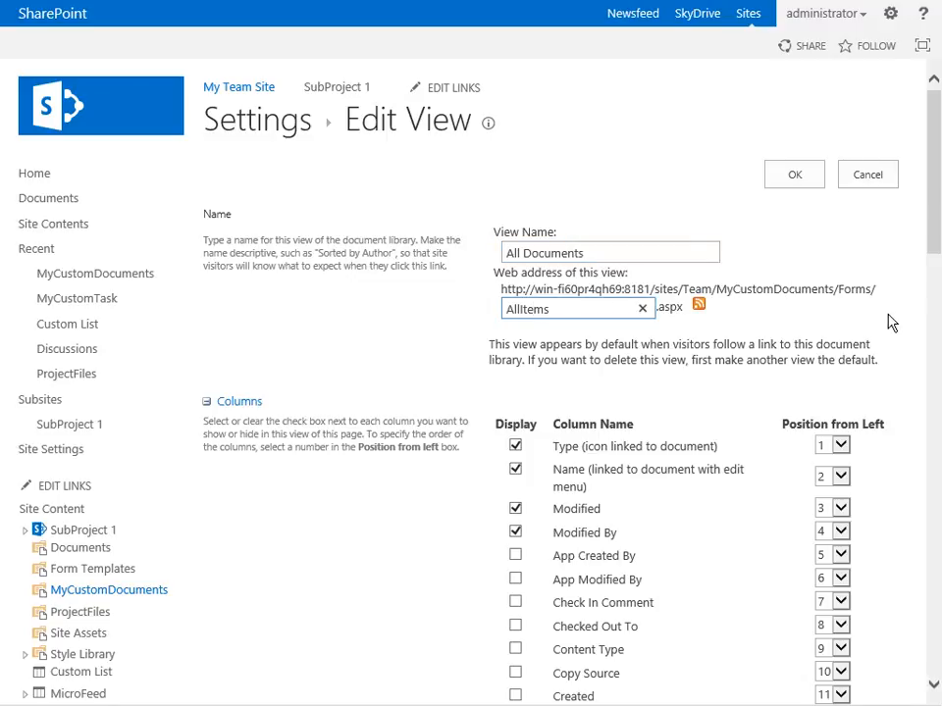
scroll(891, 320, down, 3)
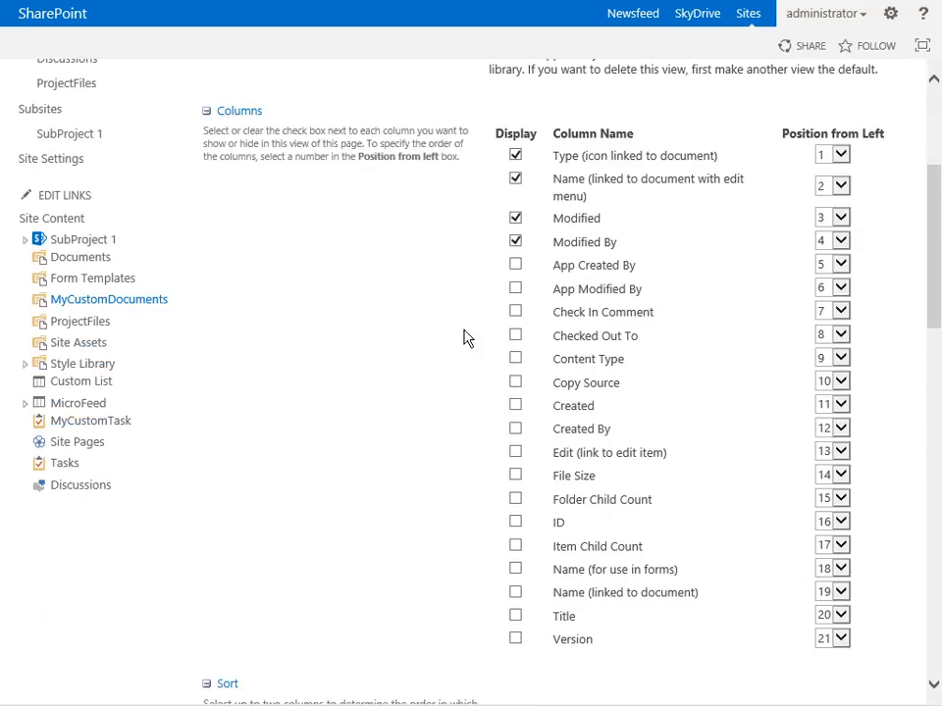
scroll(458, 342, up, 3)
scroll(456, 345, down, 20)
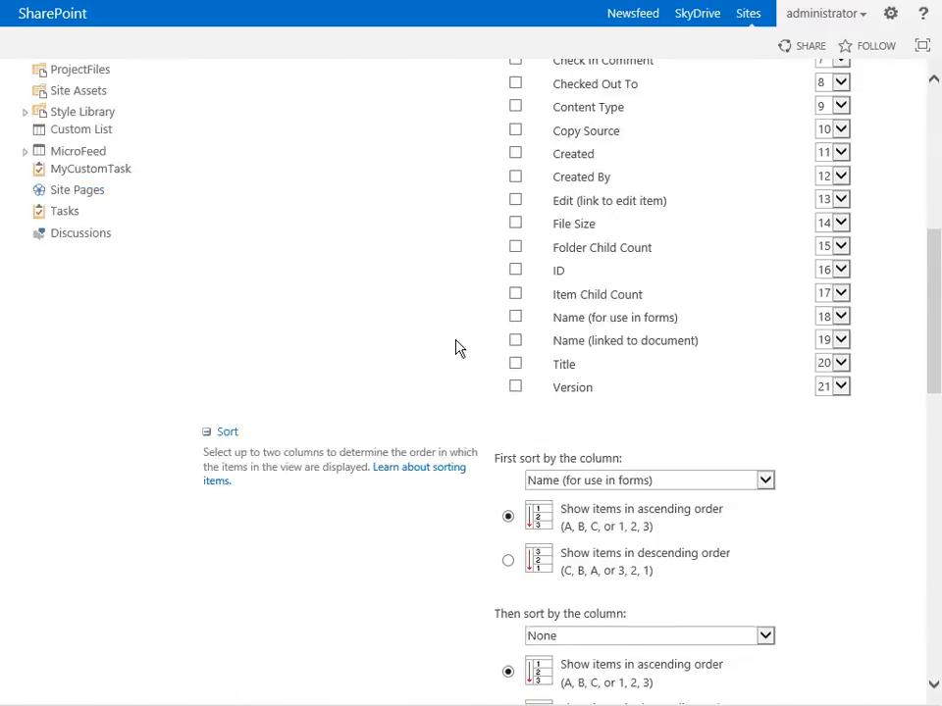
scroll(457, 347, down, 3)
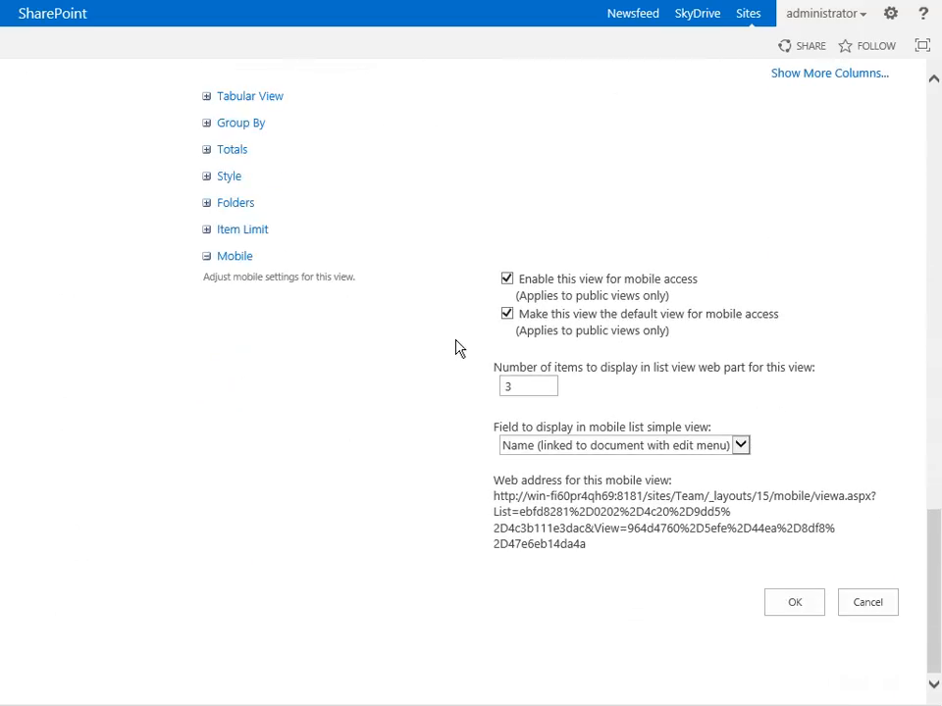
Examine the view's Style, Folders, Item Limit, Tabular View and Mobile settings, and leave without saving
click(209, 180)
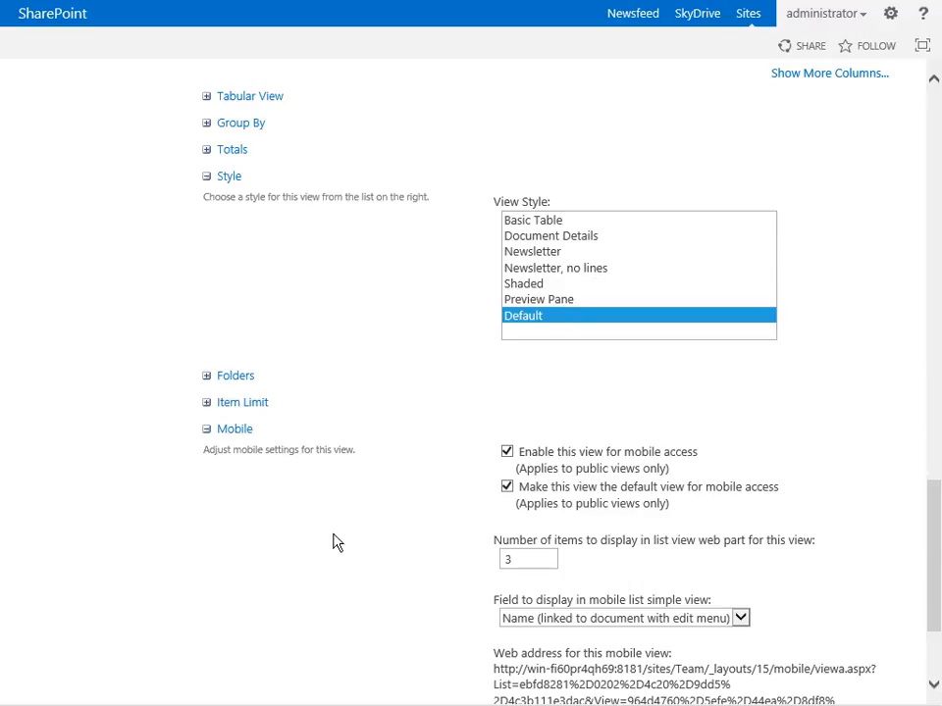
click(207, 377)
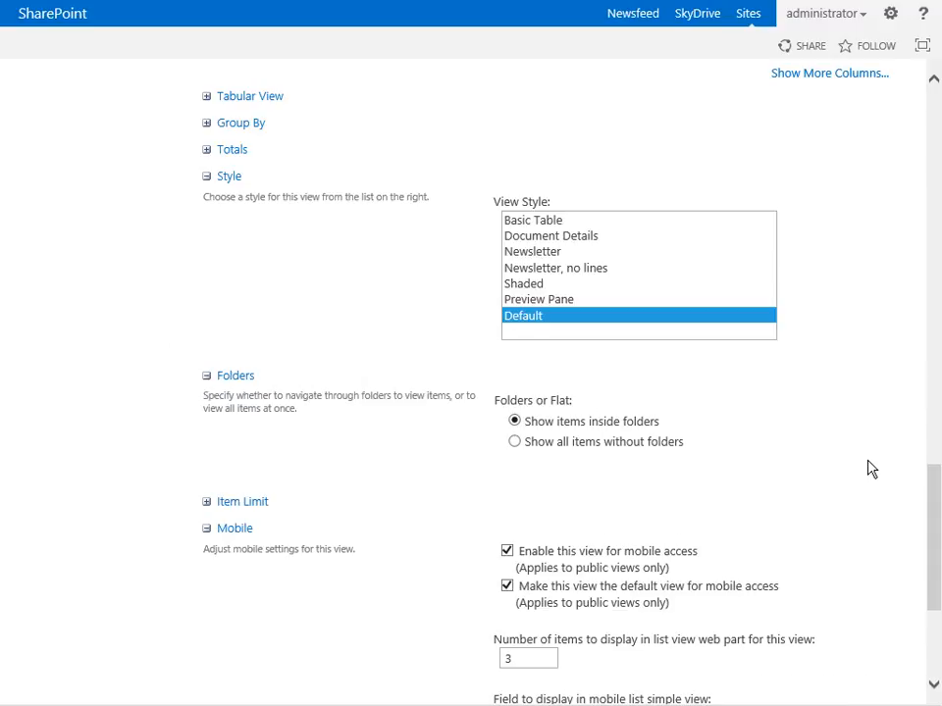
scroll(824, 461, down, 2)
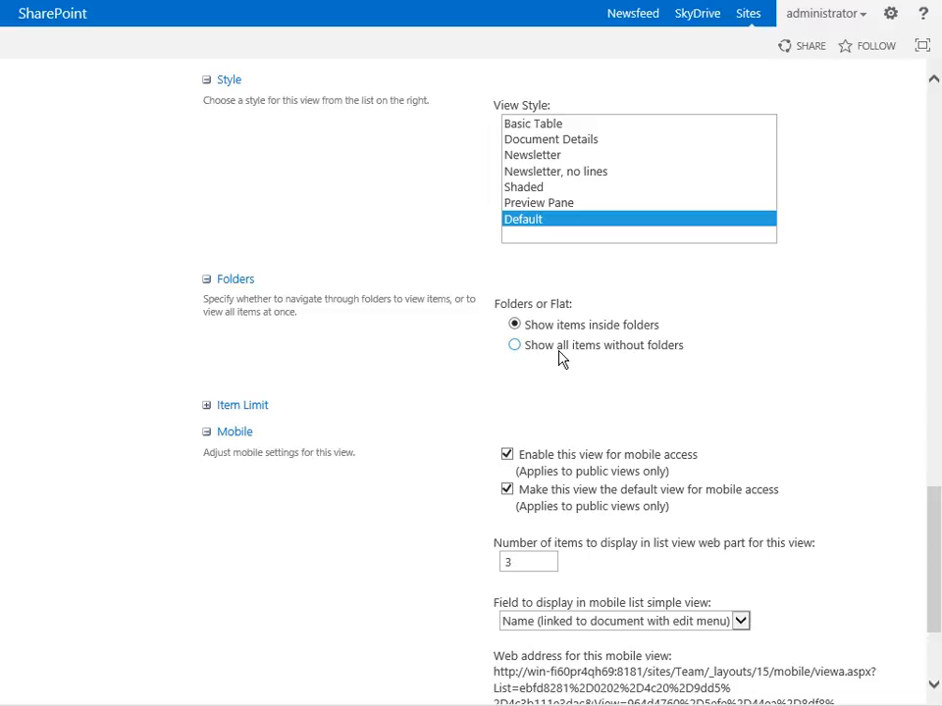
click(207, 405)
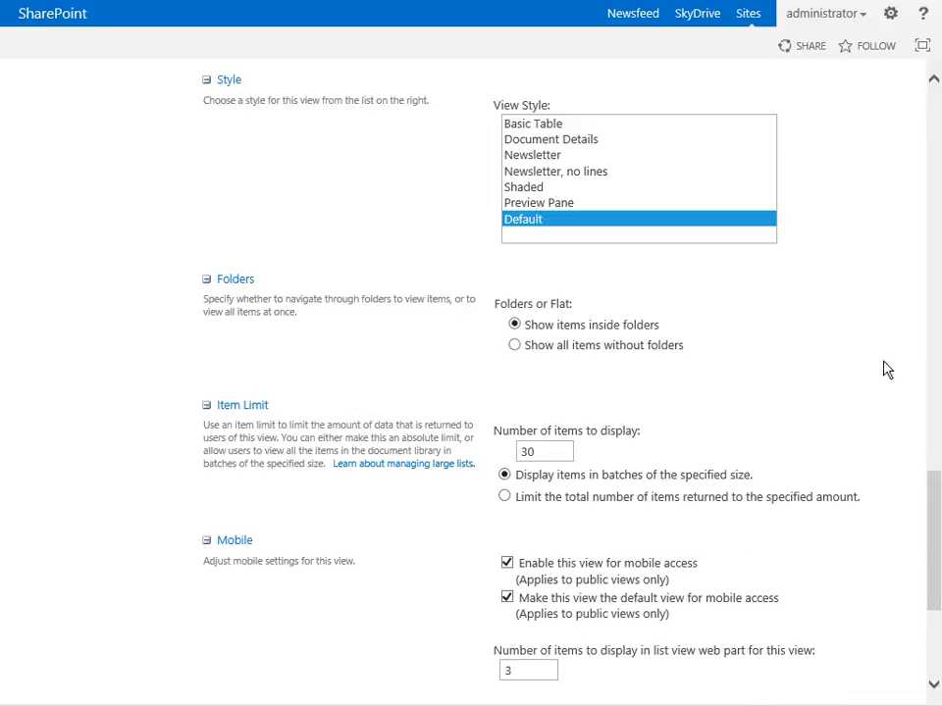
scroll(863, 378, down, 3)
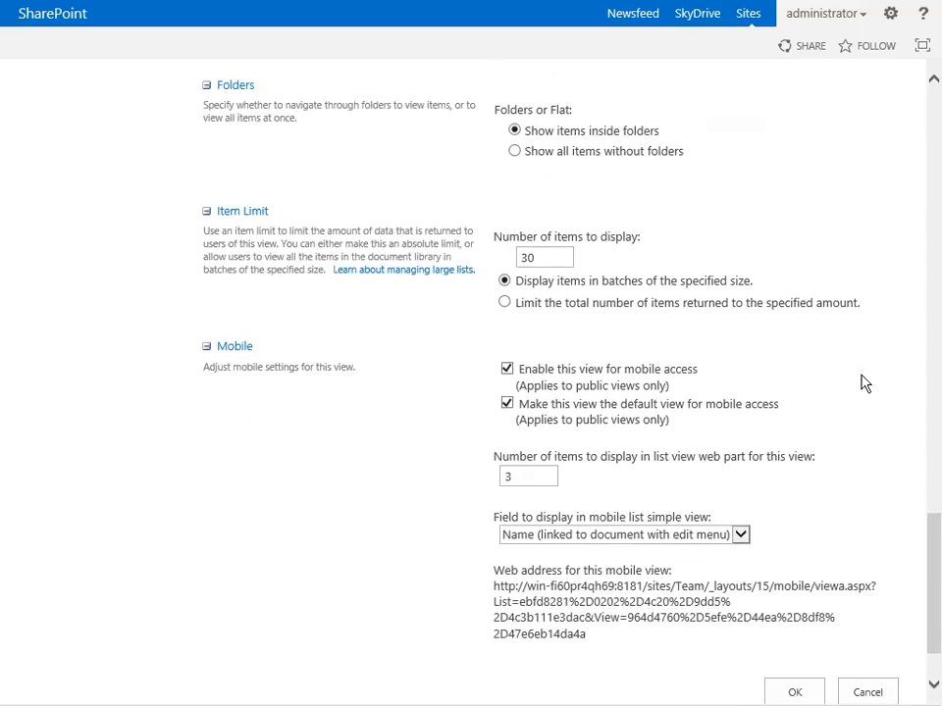
scroll(864, 382, up, 10)
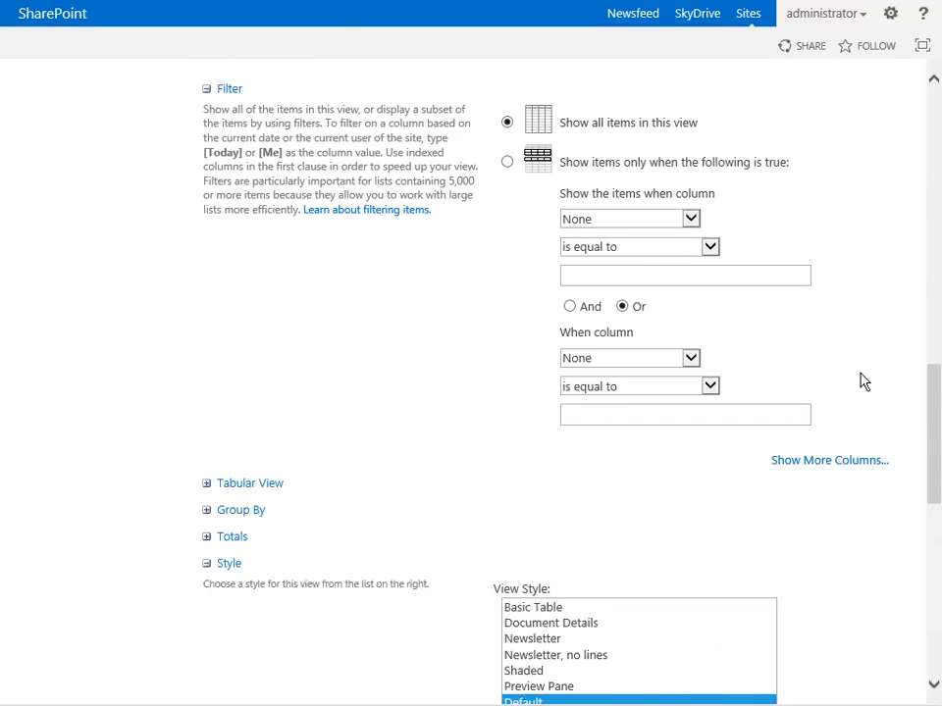
click(207, 485)
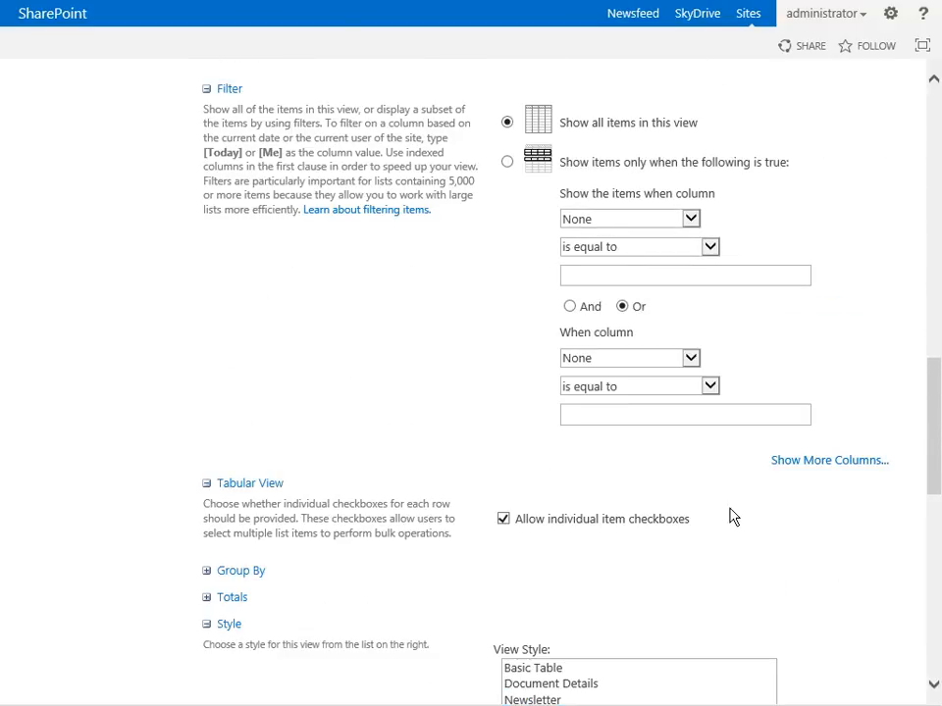
scroll(838, 553, down, 12)
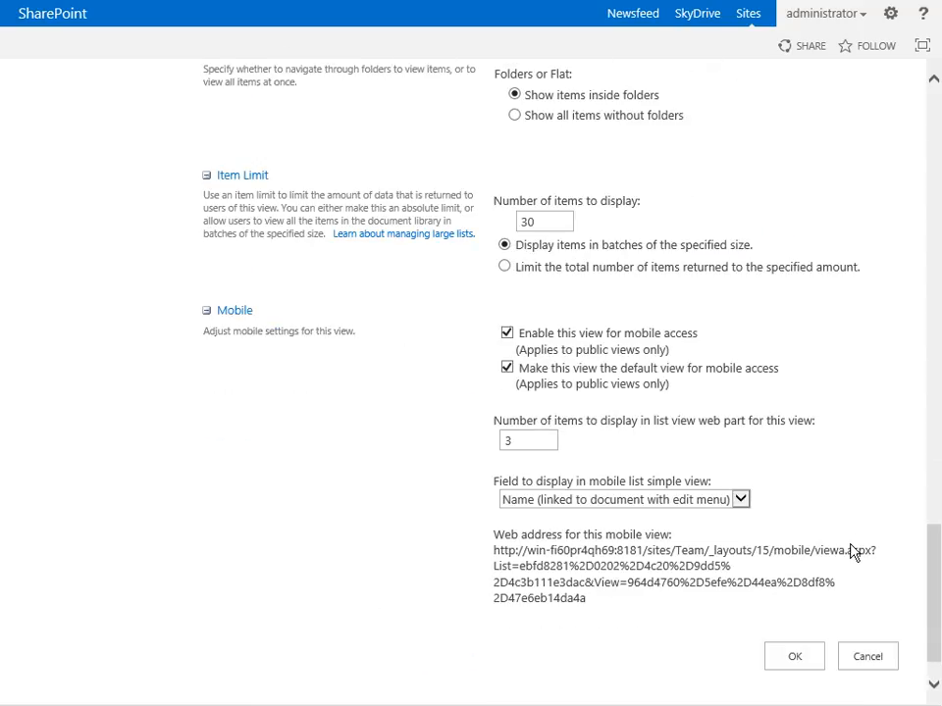
click(882, 610)
Start a new view based on All Documents, name it MyCustomDocumentView and make it a personal view
scroll(592, 488, down, 4)
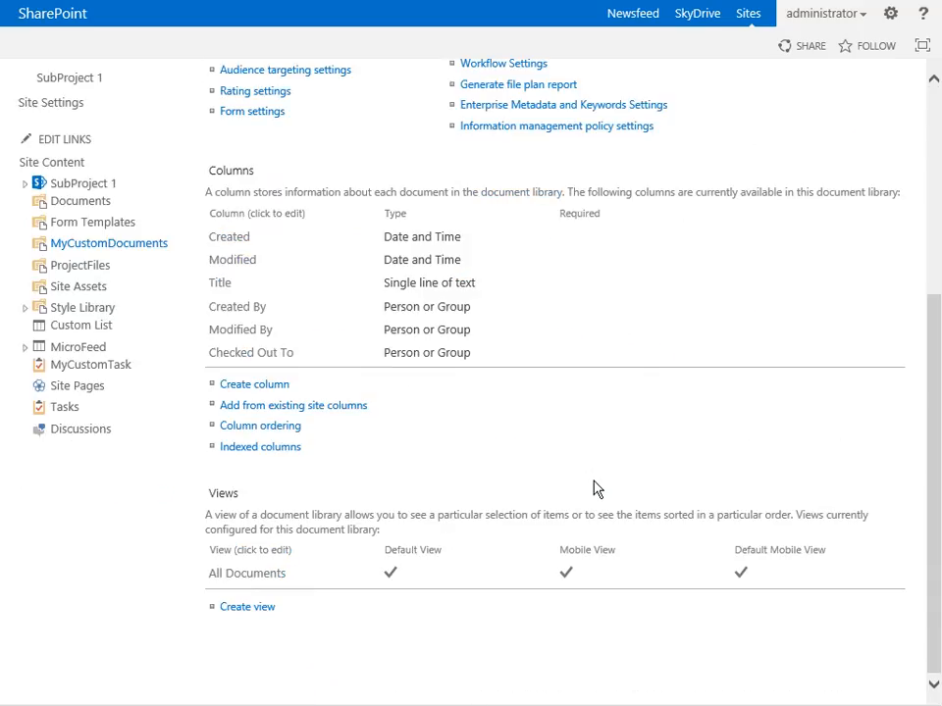
scroll(412, 603, up, 1)
scroll(412, 603, down, 2)
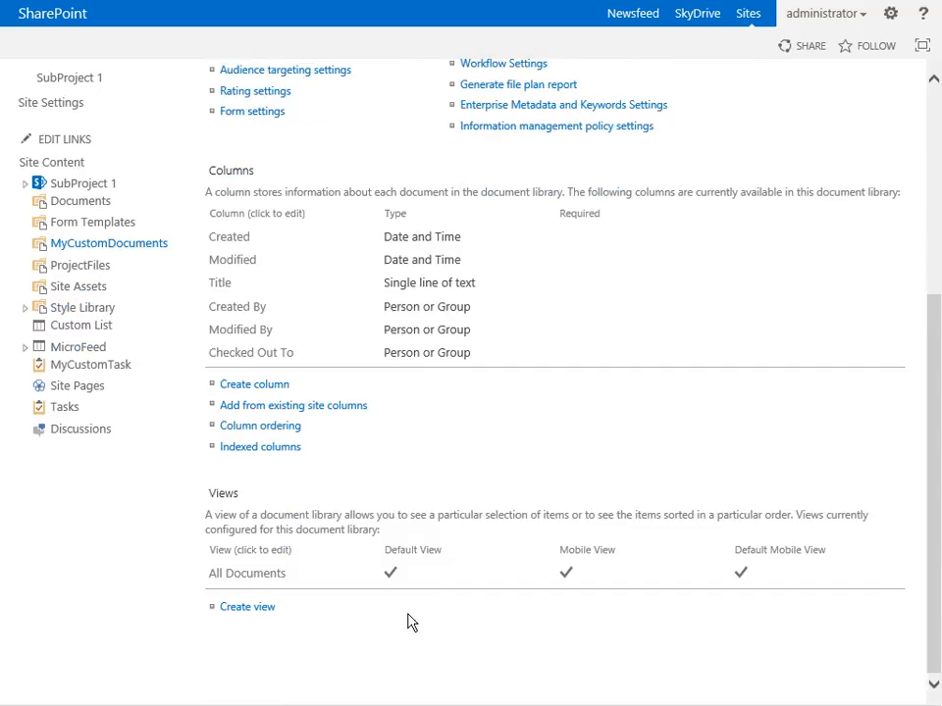
click(253, 610)
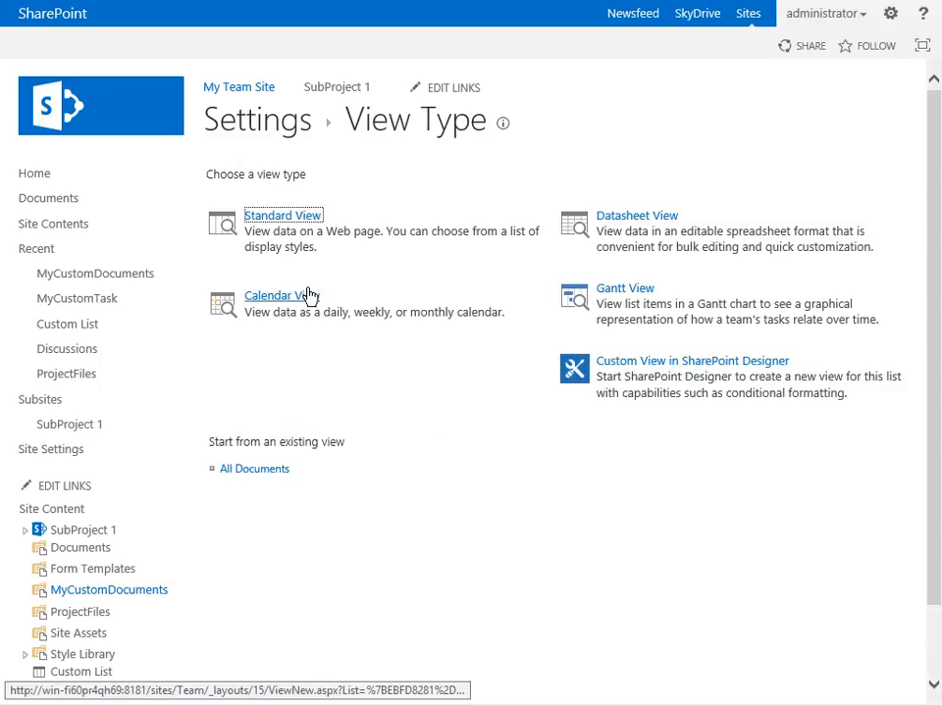
click(260, 471)
click(722, 250)
text(MyCustom)
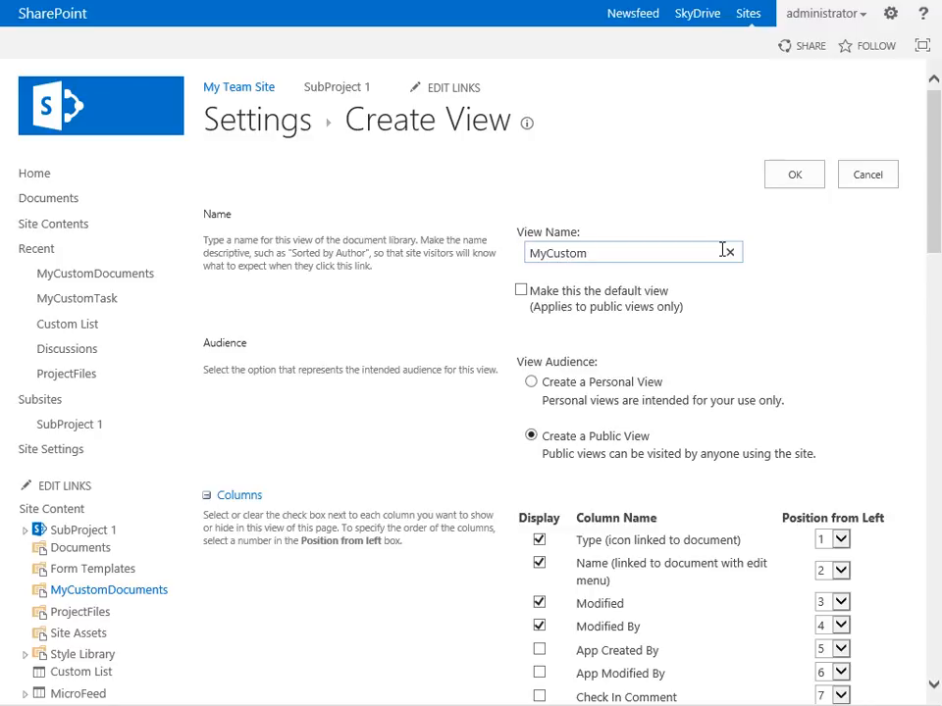
text(cumetntView)
click(532, 384)
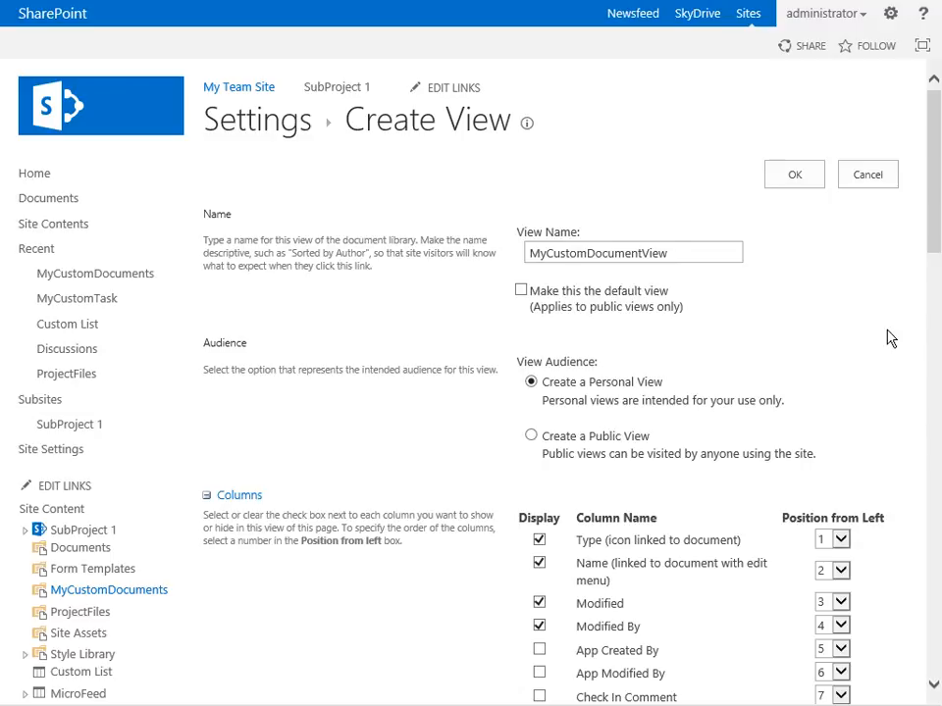
Add the columns Check In Comment, Checked Out To, Created, File Size, Folder Child Count, Item Child Count and Version to the view
scroll(888, 337, down, 1)
scroll(885, 338, down, 1)
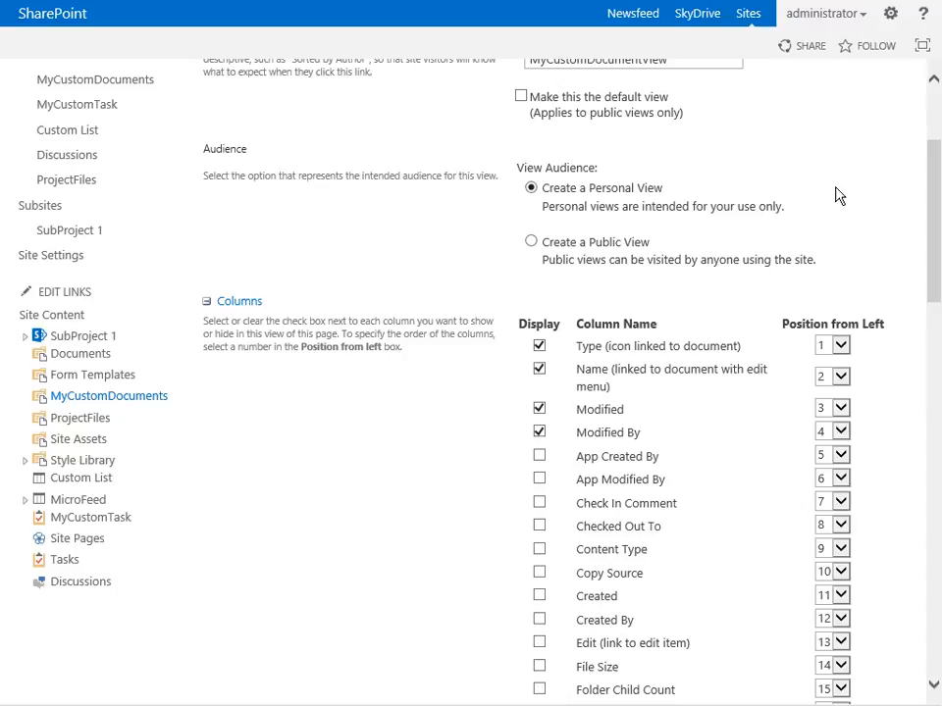
scroll(850, 211, down, 2)
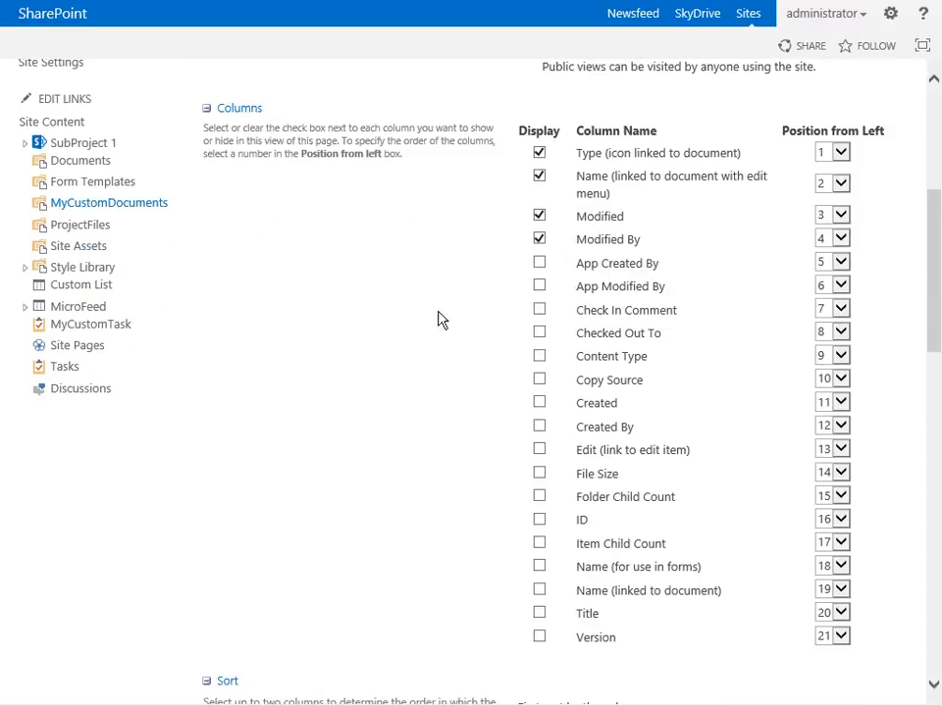
click(539, 333)
scroll(498, 360, down, 2)
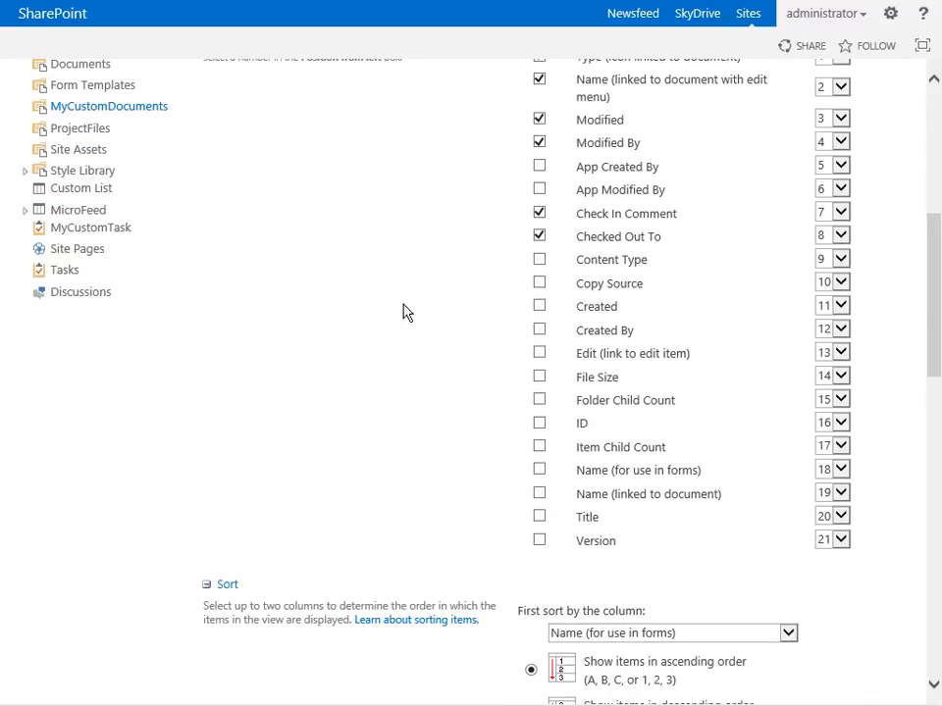
click(539, 308)
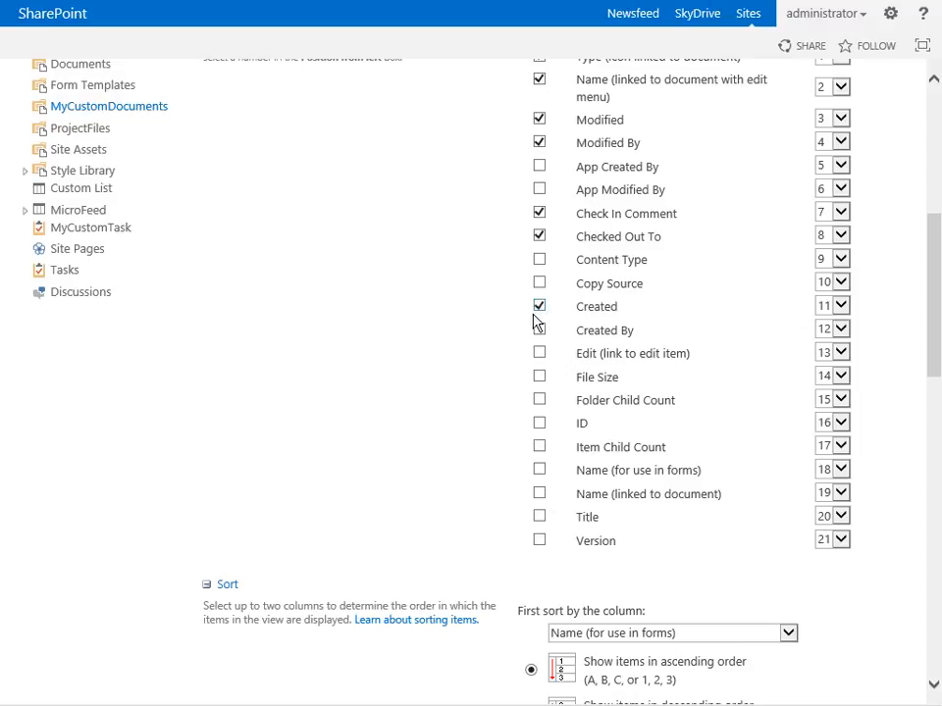
click(538, 378)
click(541, 401)
click(541, 449)
click(540, 541)
Order the columns with Modified By in position 3 and Modified in position 4, and save the new view
scroll(911, 527, up, 2)
scroll(911, 527, down, 1)
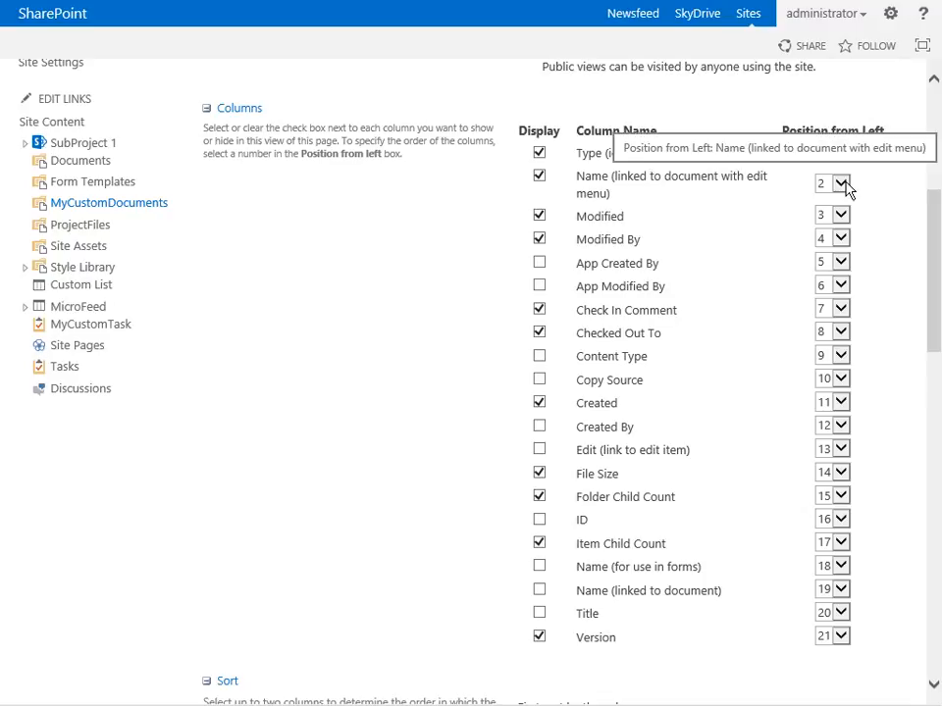
click(841, 240)
click(832, 217)
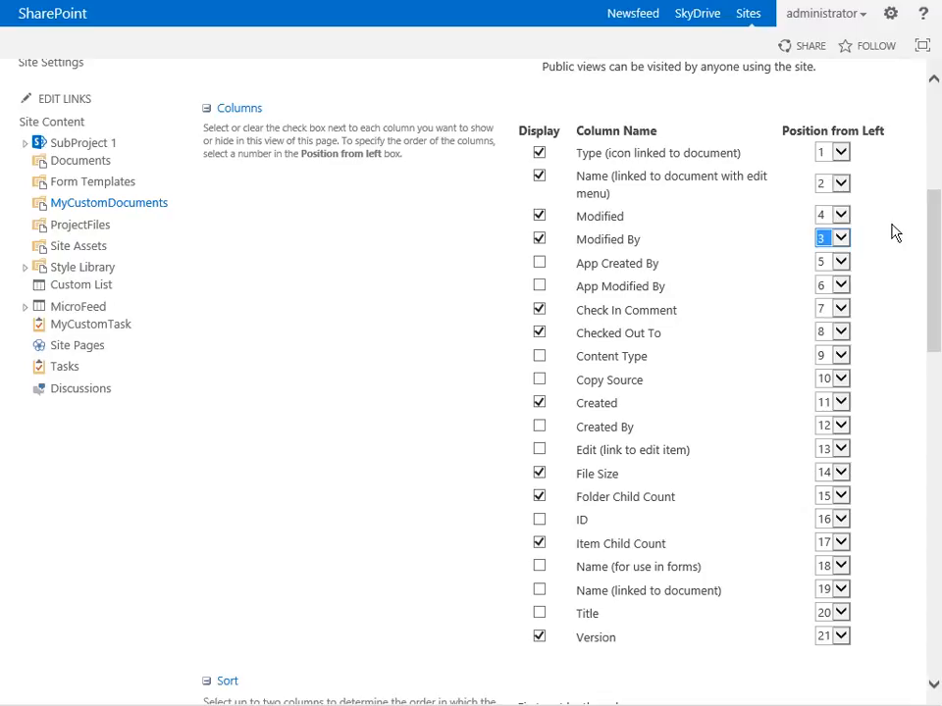
scroll(883, 249, down, 3)
scroll(863, 294, down, 15)
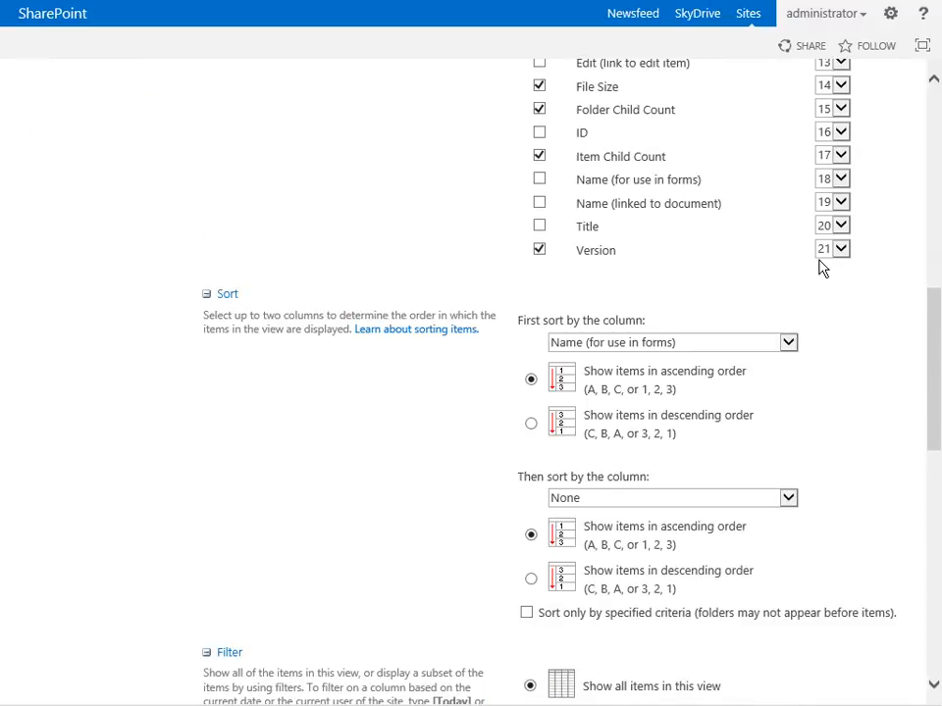
scroll(863, 319, down, 4)
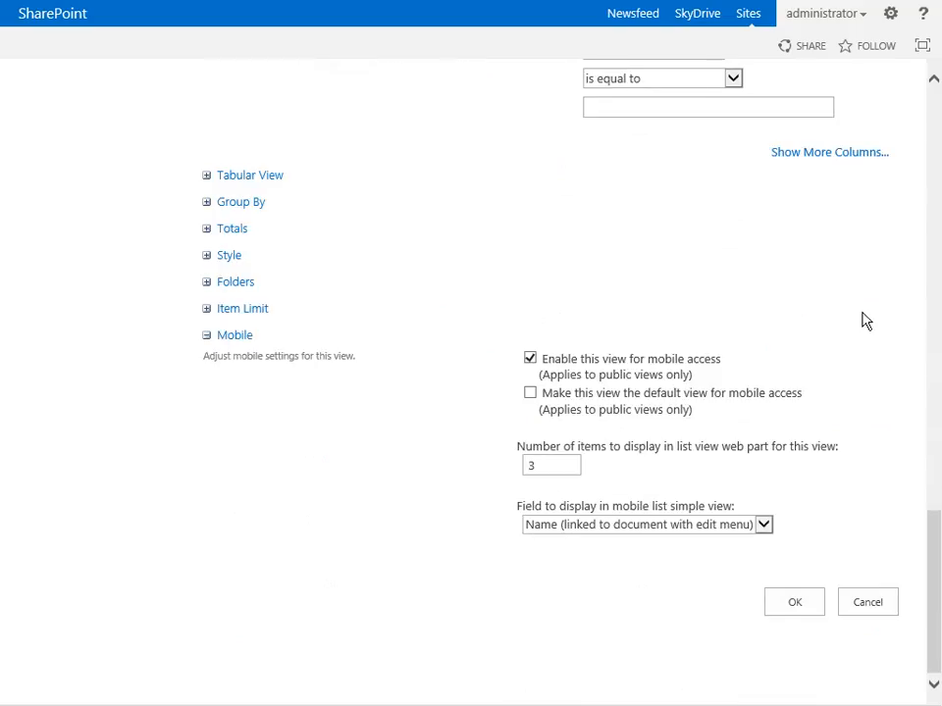
click(794, 602)
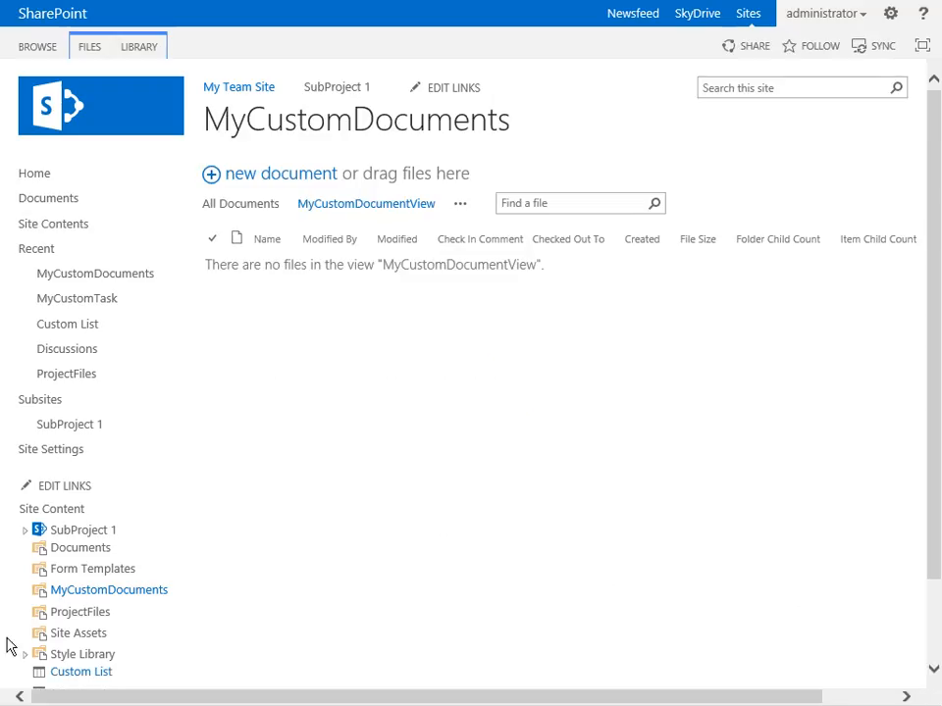
Compare the columns of All Documents and MyCustomDocumentView, and check the sorting options of the File Size column
click(258, 204)
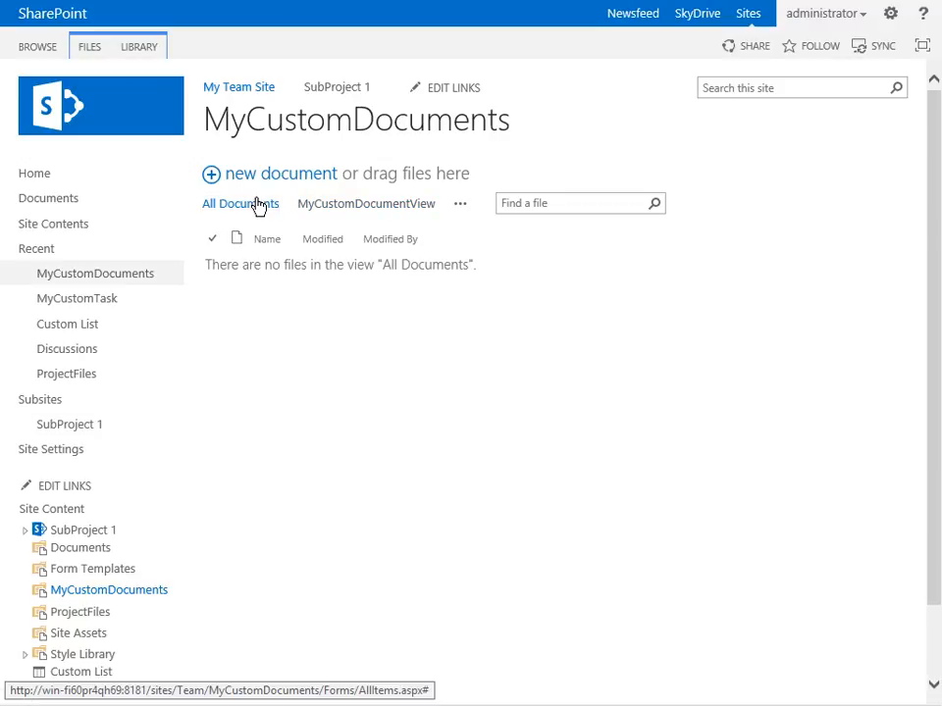
click(339, 204)
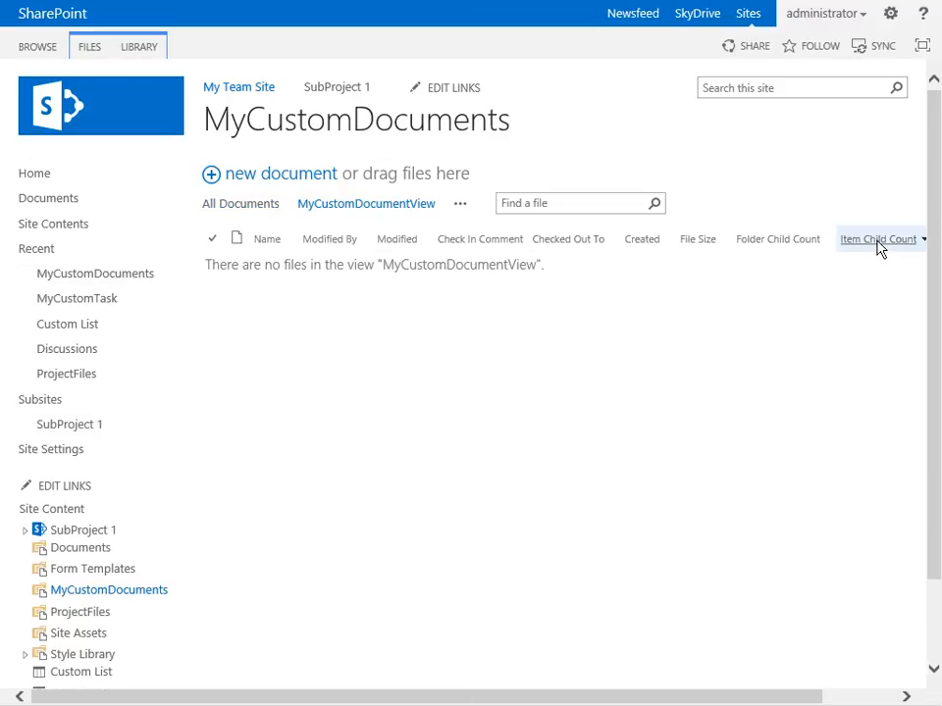
click(724, 241)
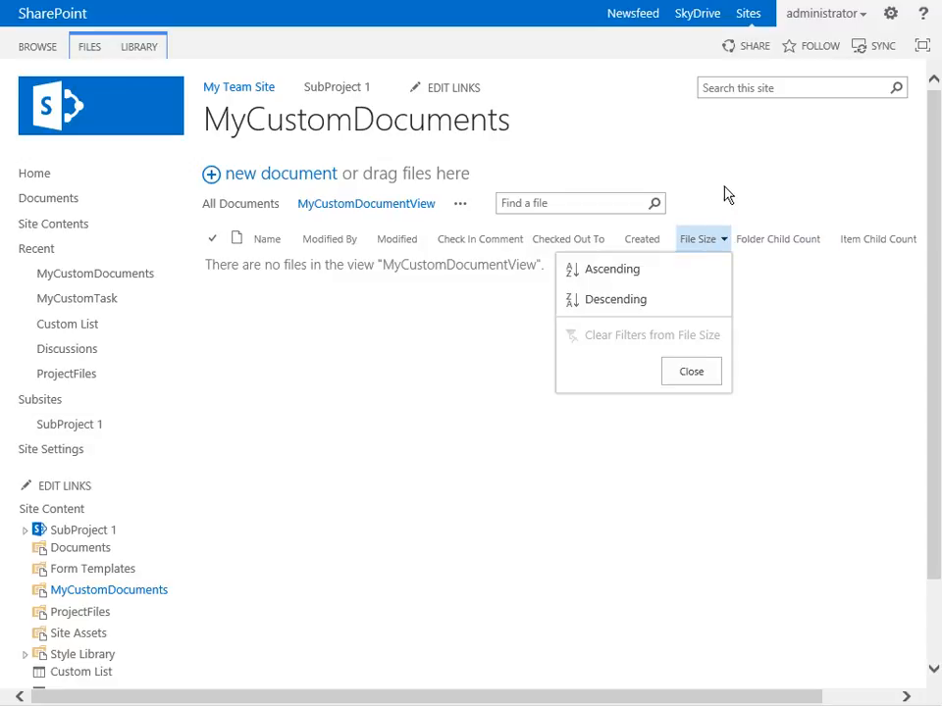
click(727, 194)
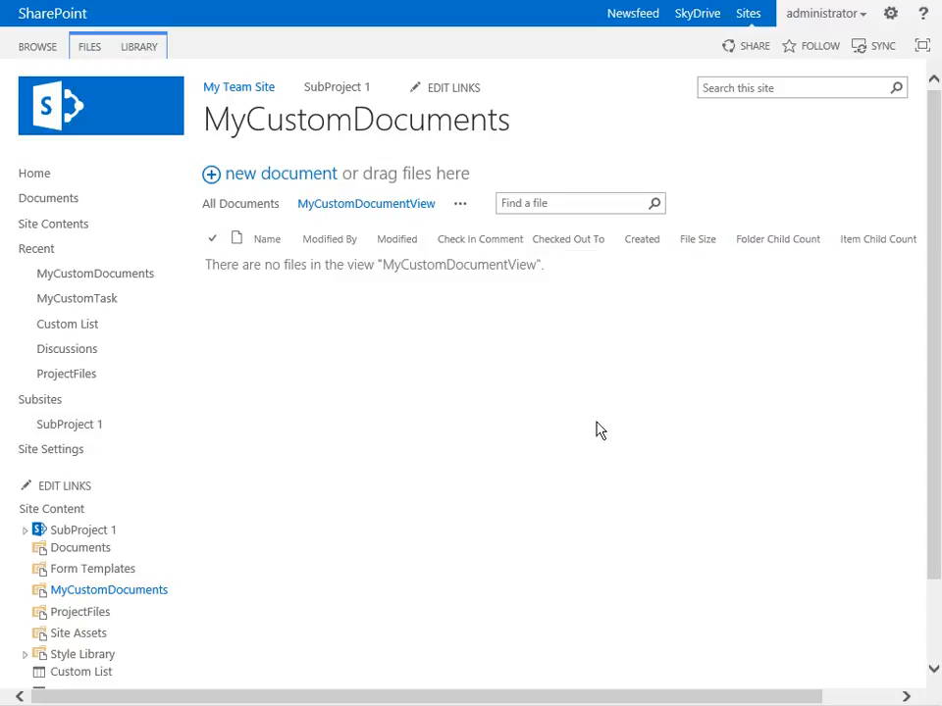
Open the library's Default Display Form for web part editing
click(147, 51)
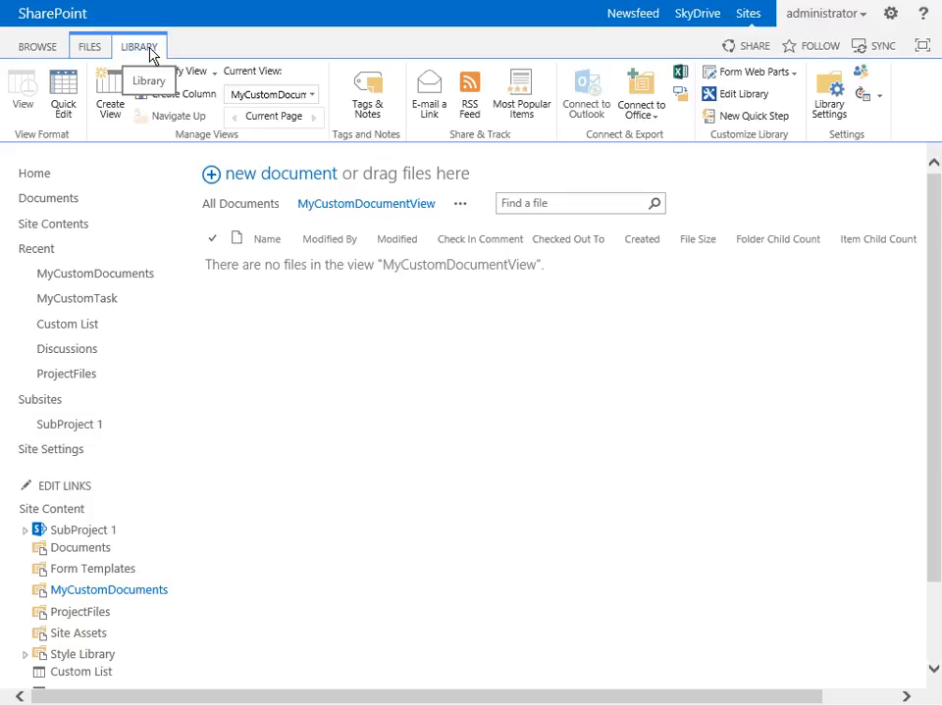
click(740, 77)
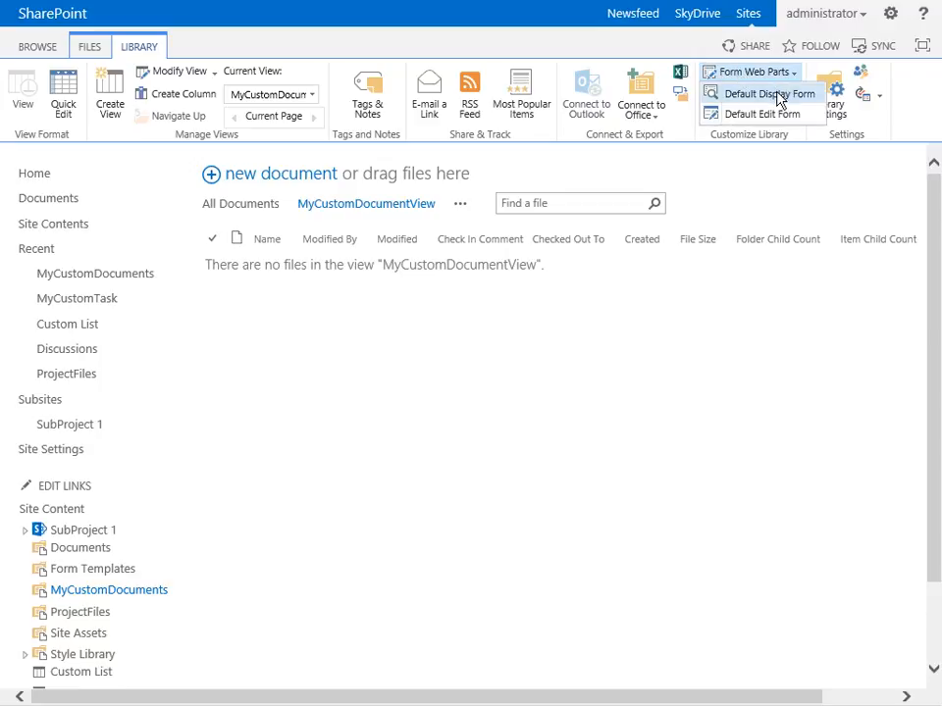
click(775, 94)
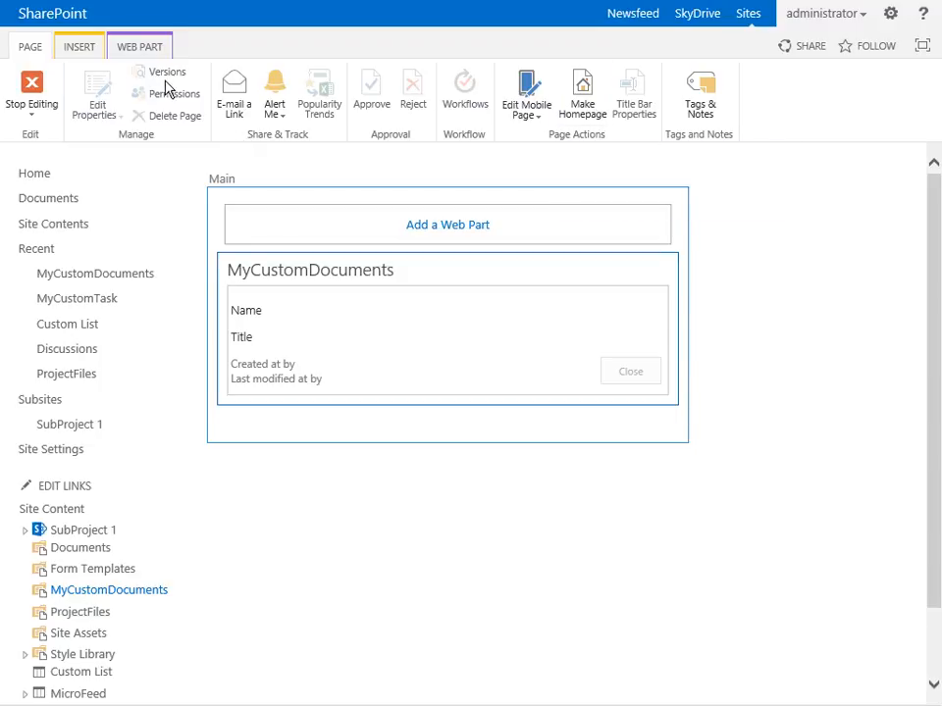
Insert a text web part into the form's Main zone and place it below the MyCustomDocuments web part
click(72, 46)
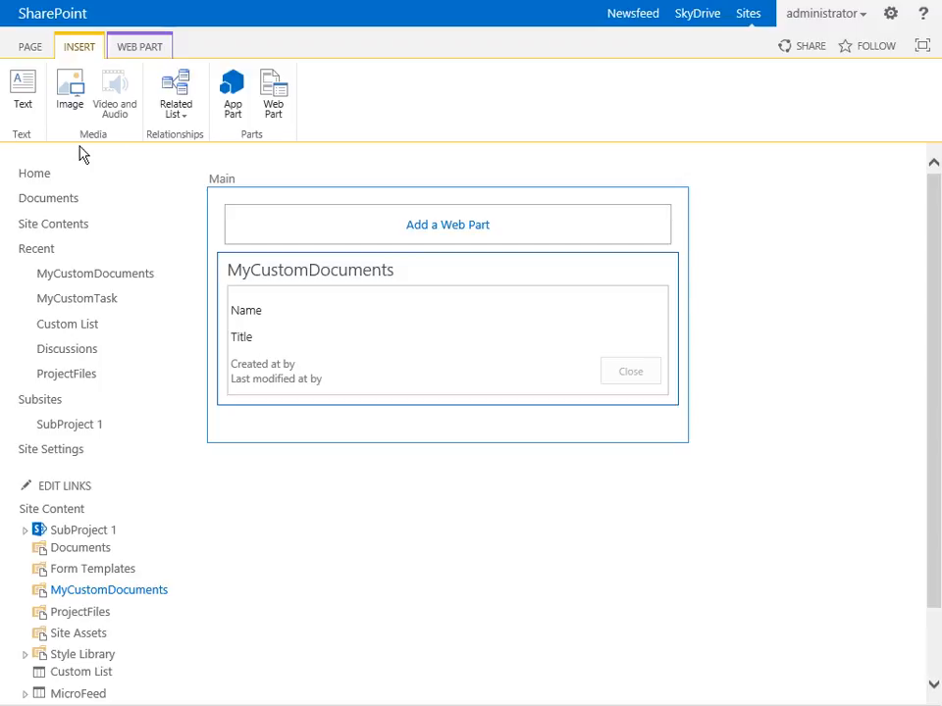
click(278, 437)
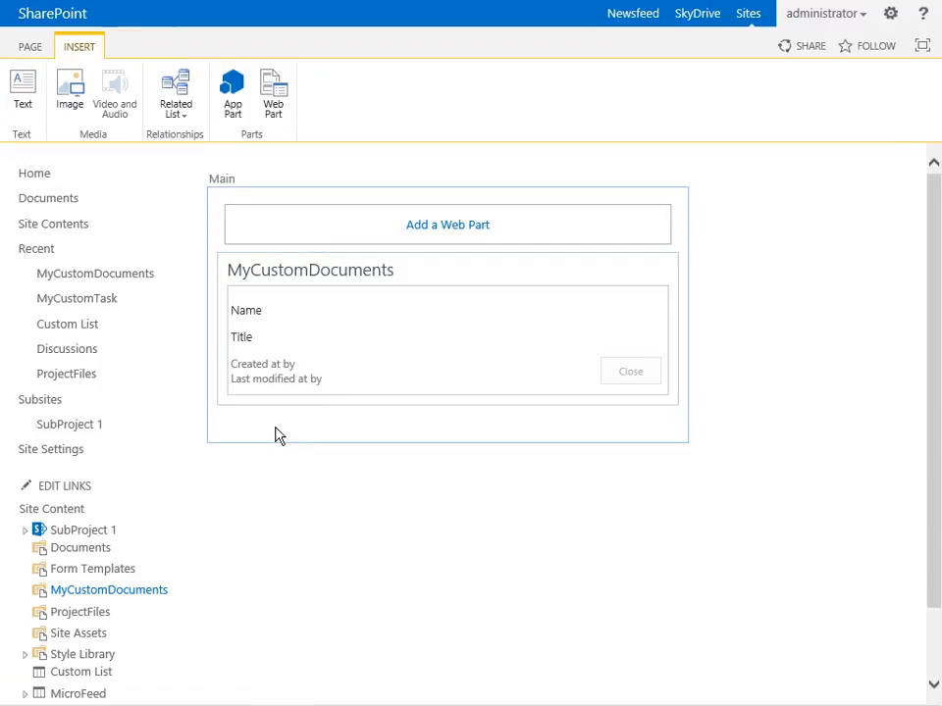
click(18, 86)
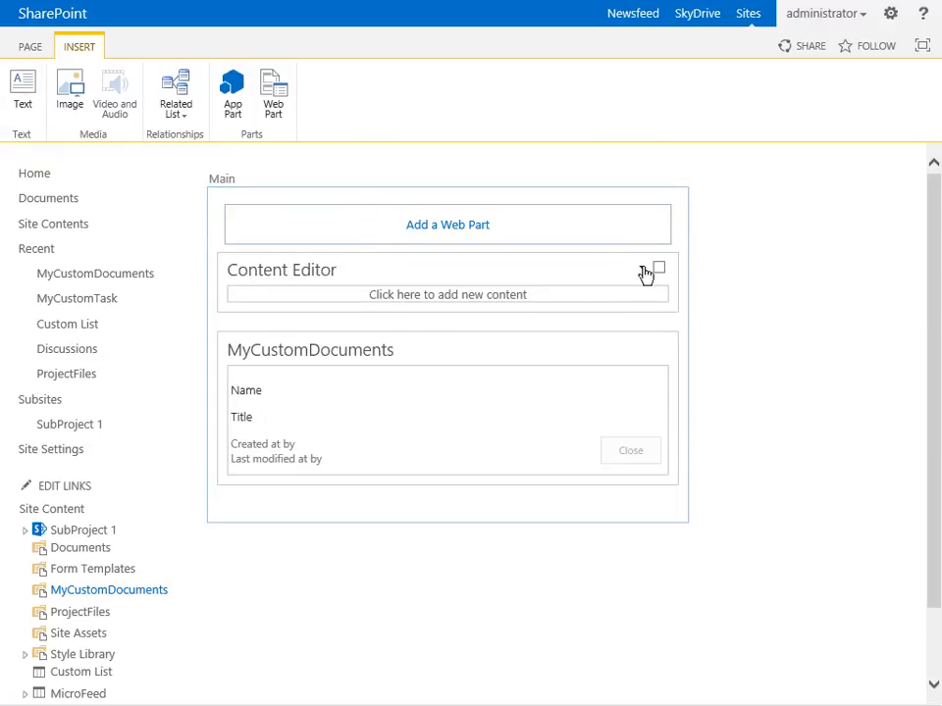
drag(624, 269, 605, 503)
drag(570, 264, 584, 501)
Enter "All Files in this Library will be reviewed for appropriateness." as the content of the Content Editor web part
click(516, 465)
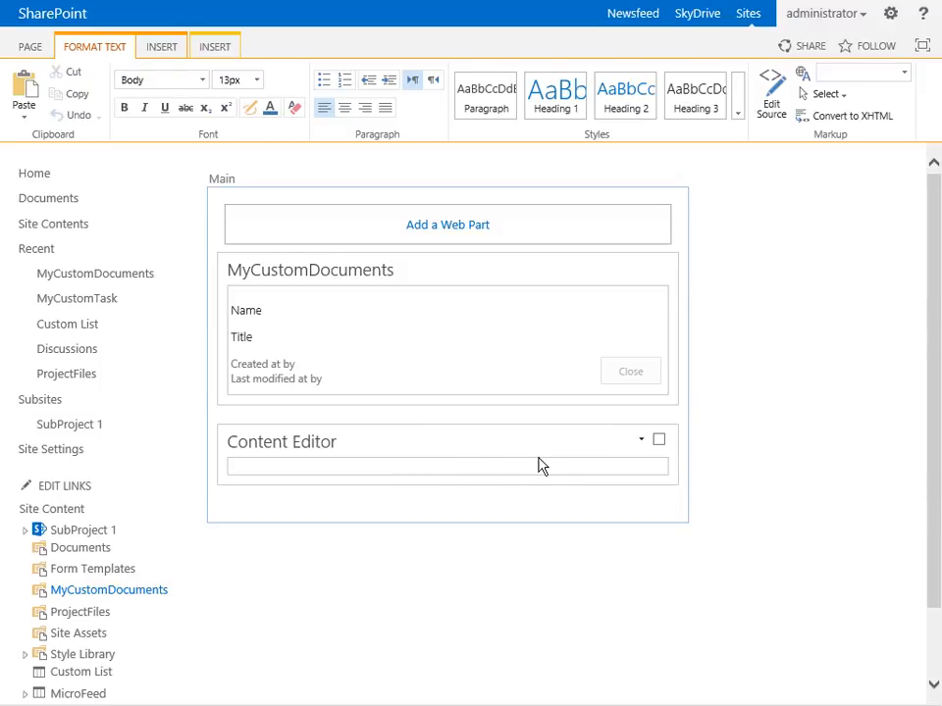
text(All Files in th)
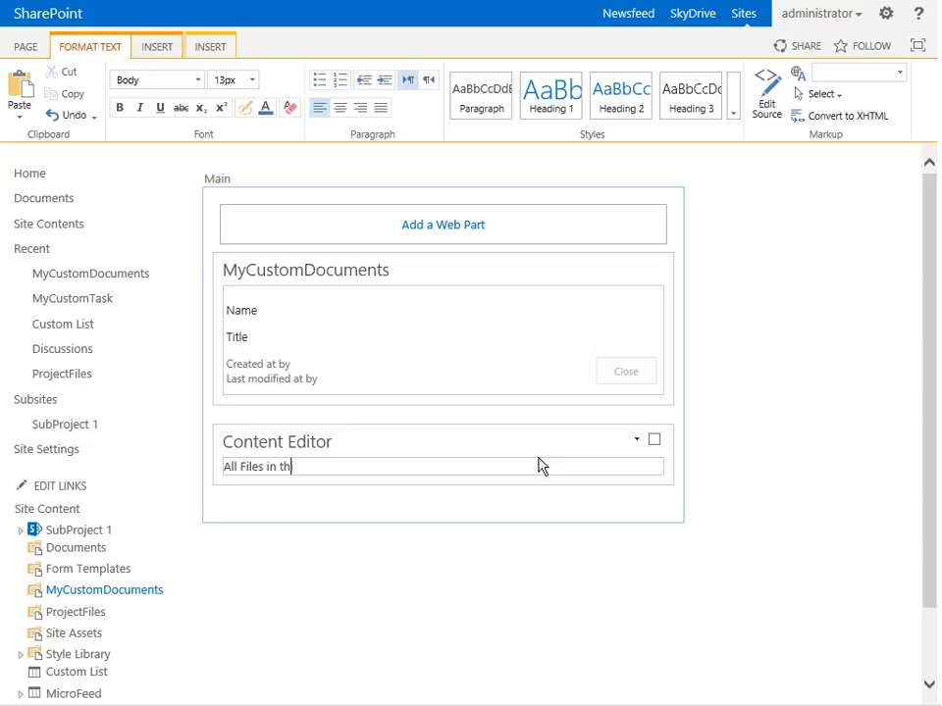
text(is Library will be reviewed for )
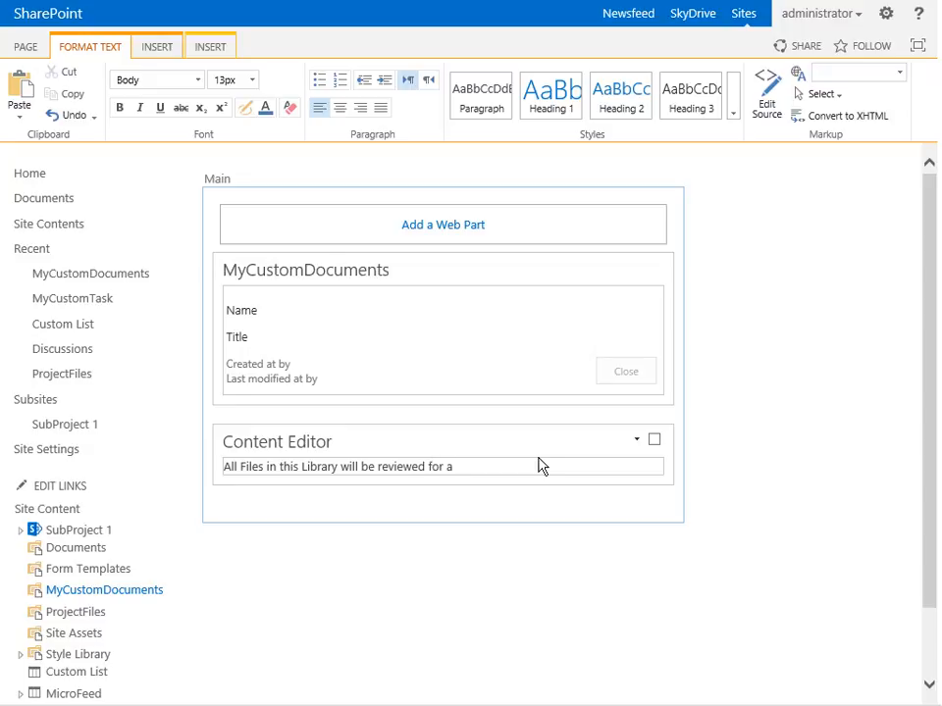
text(appropriateness.)
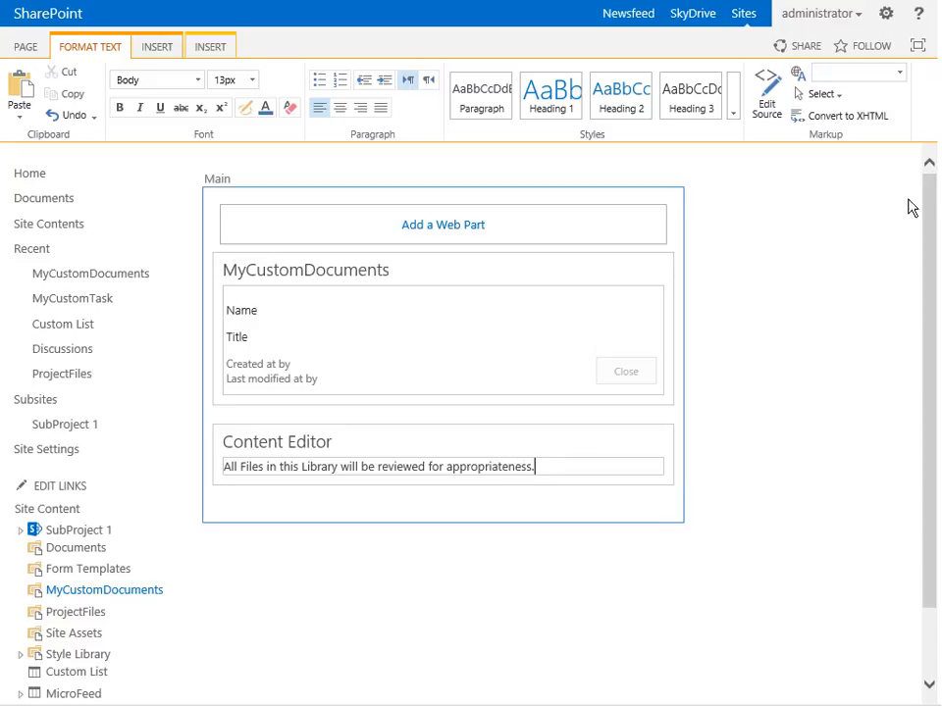
click(794, 283)
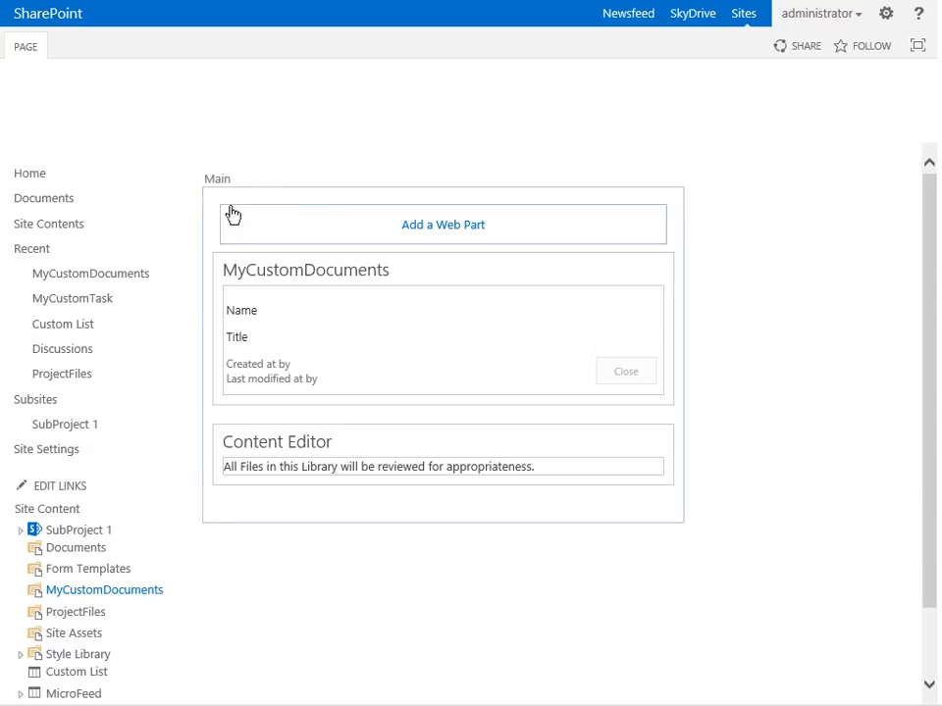
Examine the web parts available to add, checking the Apps and Content Rollup categories and the part descriptions
click(447, 225)
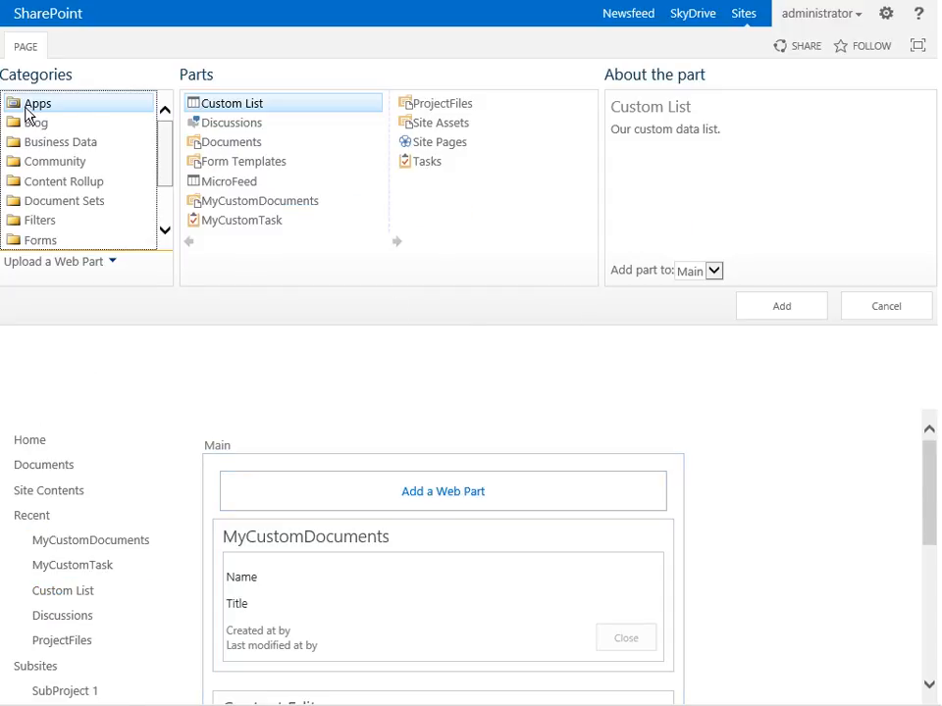
click(245, 126)
click(239, 145)
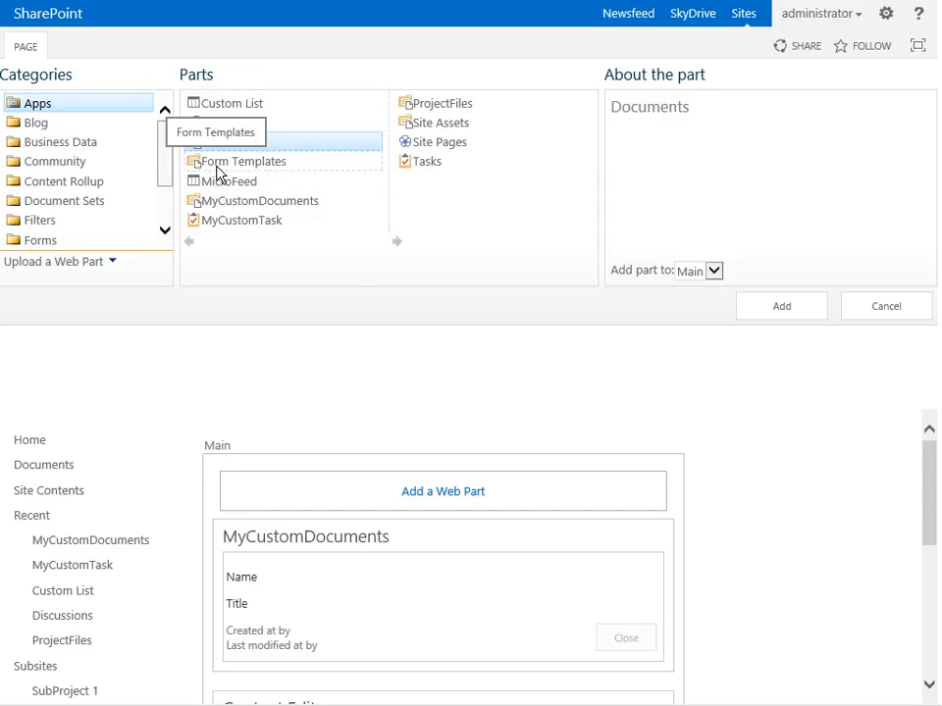
click(216, 164)
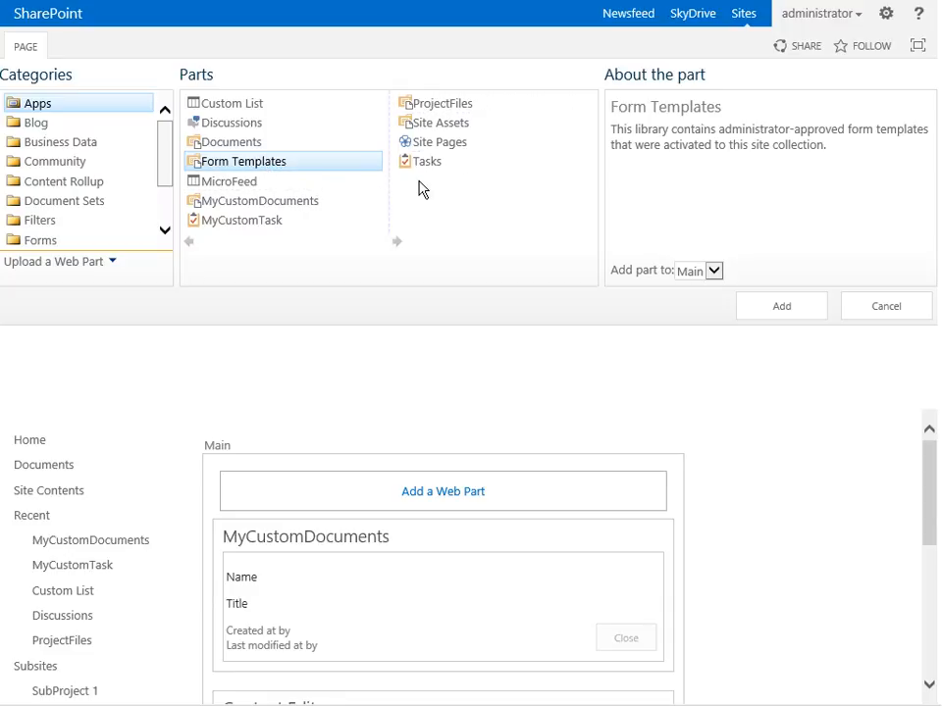
click(226, 185)
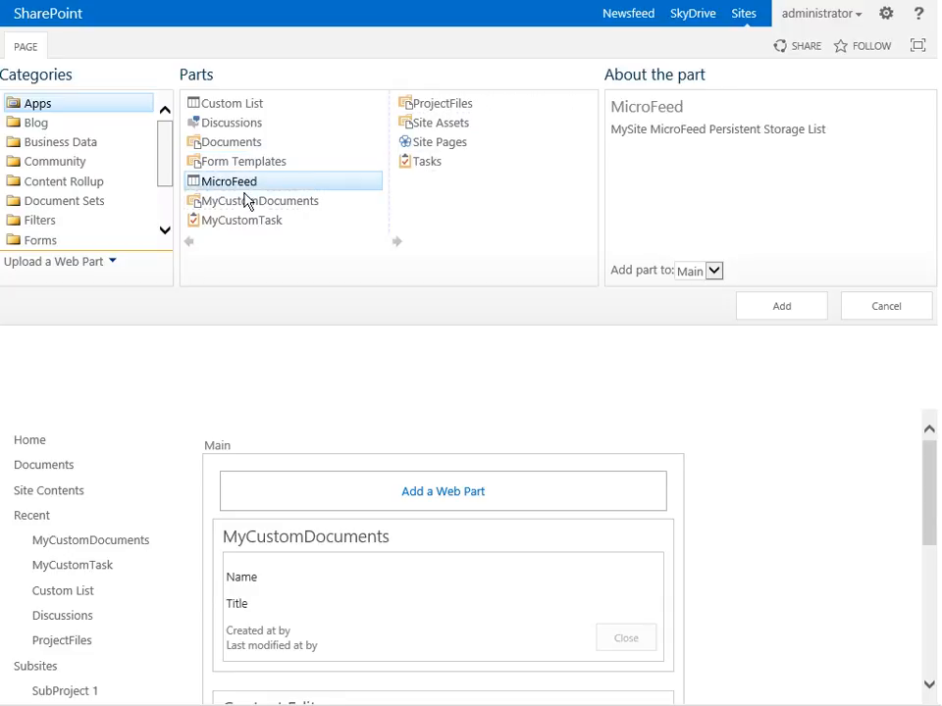
click(439, 108)
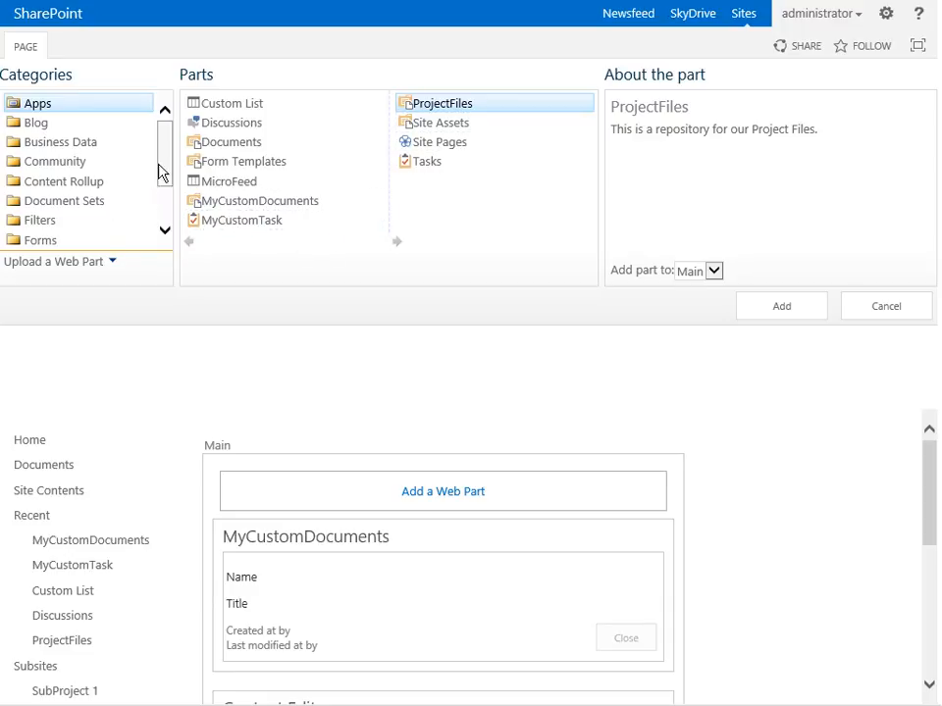
click(86, 208)
click(66, 183)
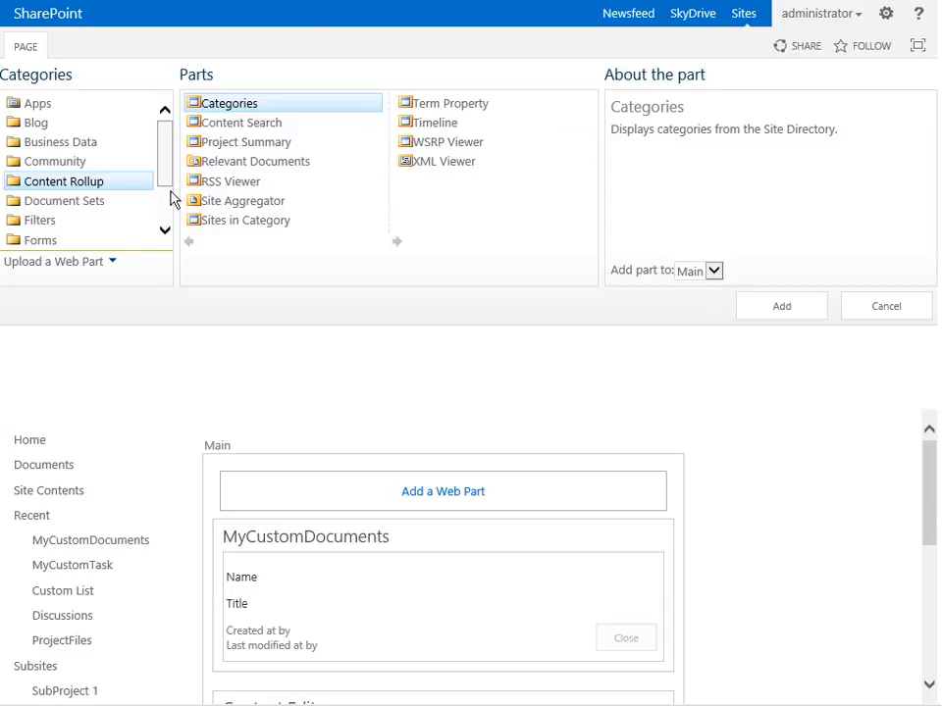
scroll(155, 236, down, 2)
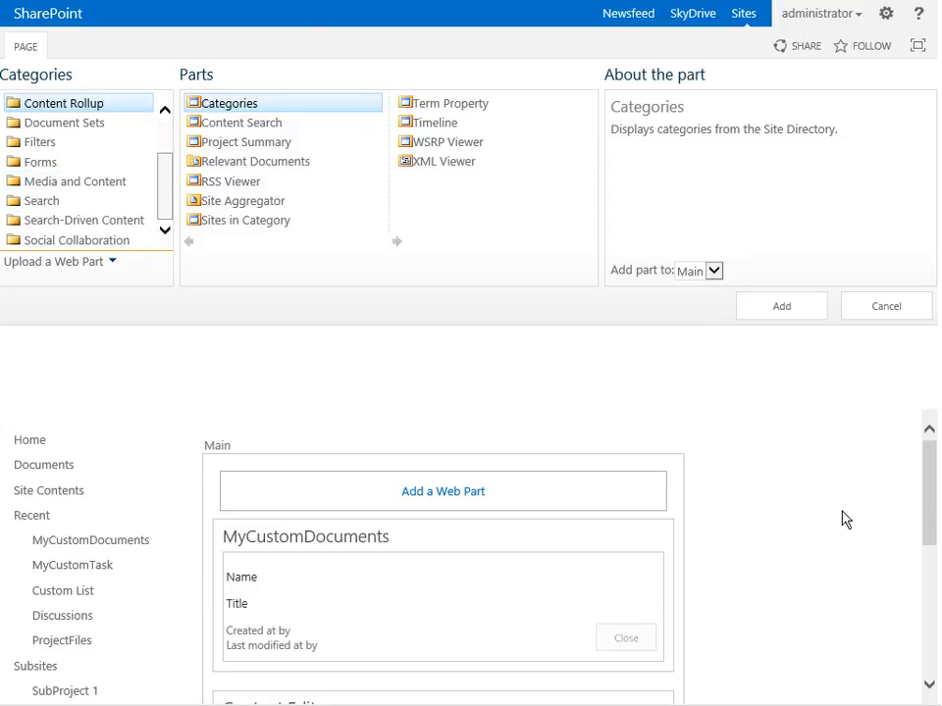
scroll(927, 480, down, 3)
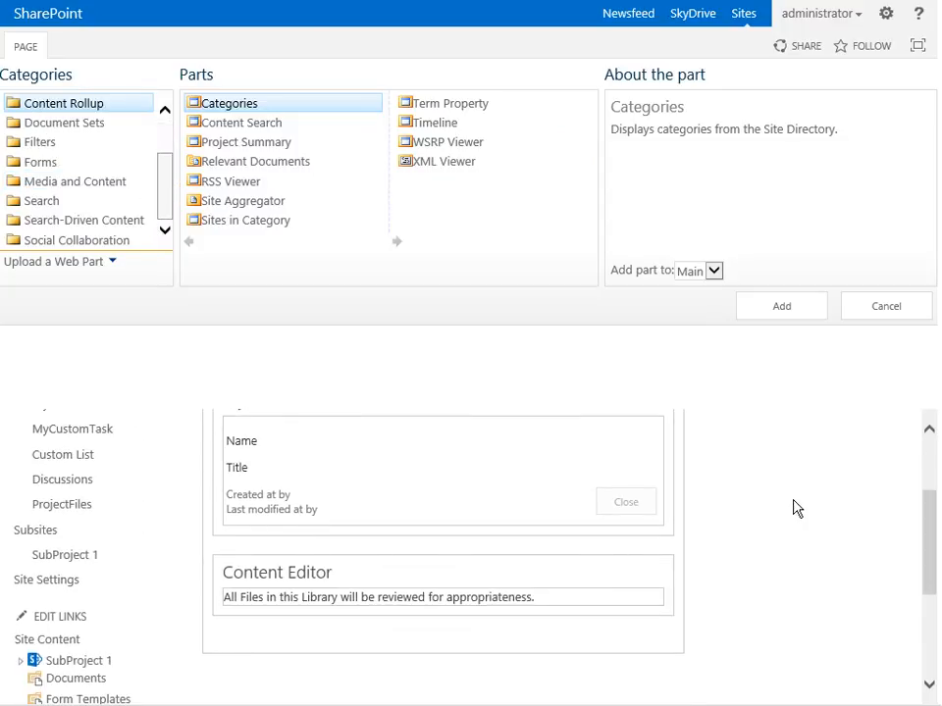
scroll(792, 510, up, 1)
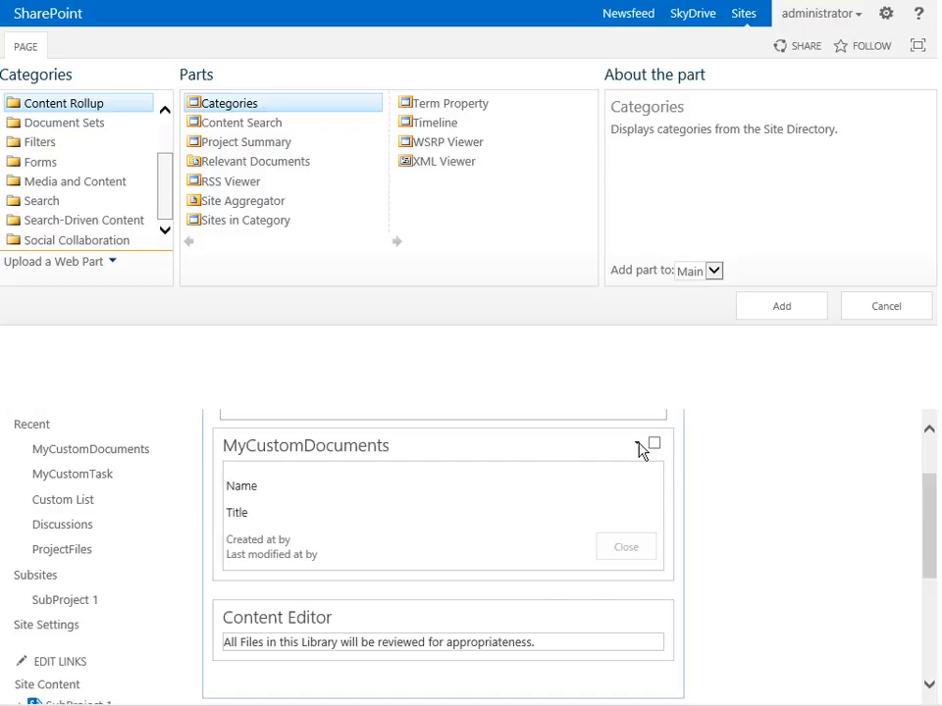
Examine the MyCustomDocuments web part's connection options and its Appearance, Layout, Advanced and Miscellaneous properties
click(638, 446)
mouse_move(582, 596)
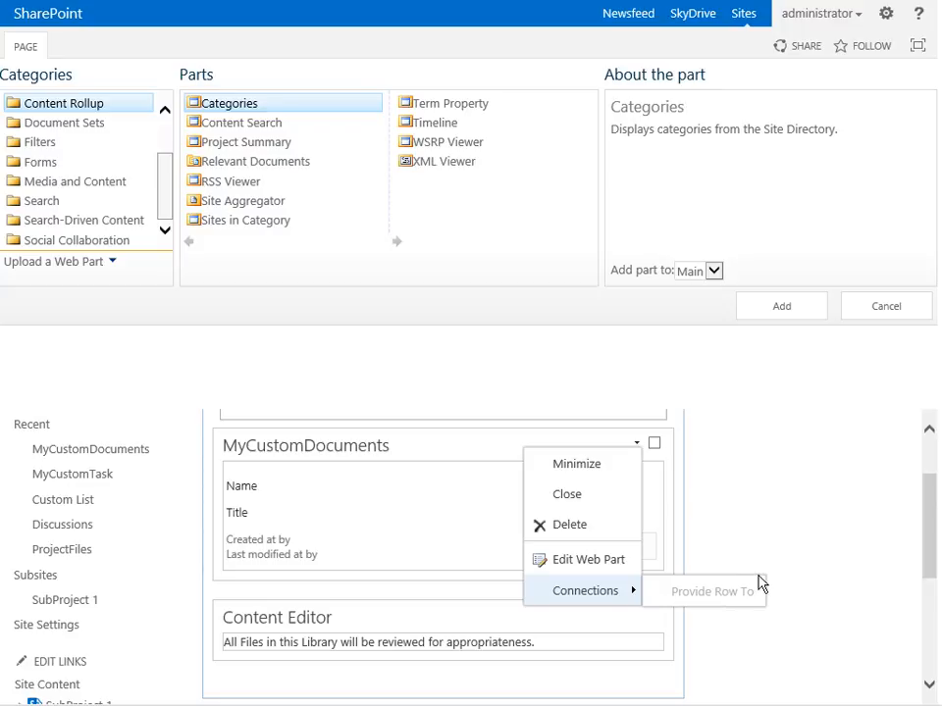
click(591, 557)
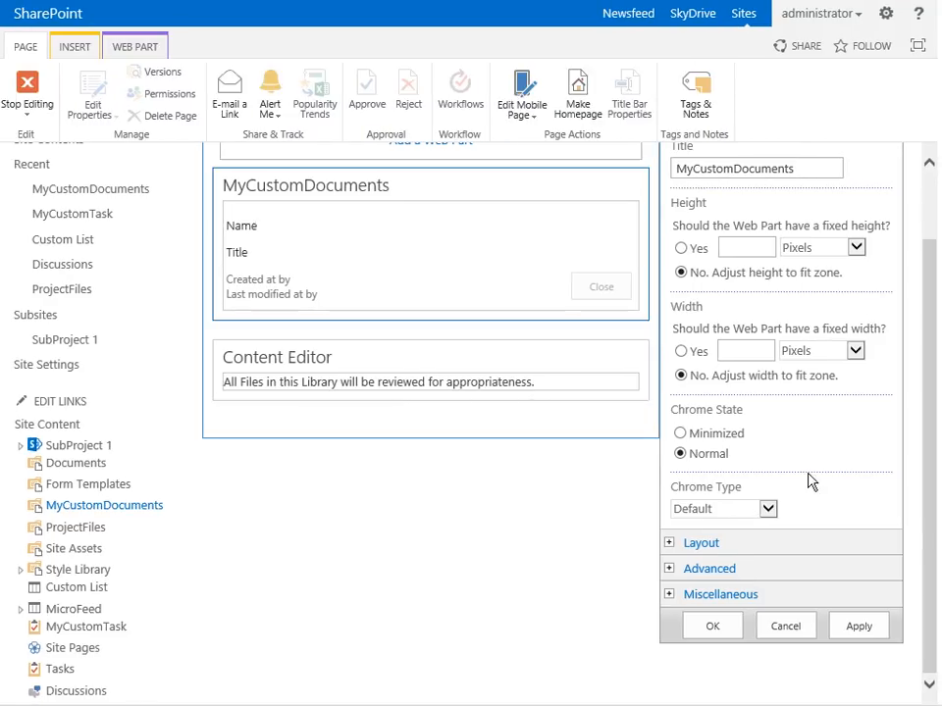
click(669, 594)
scroll(848, 517, down, 3)
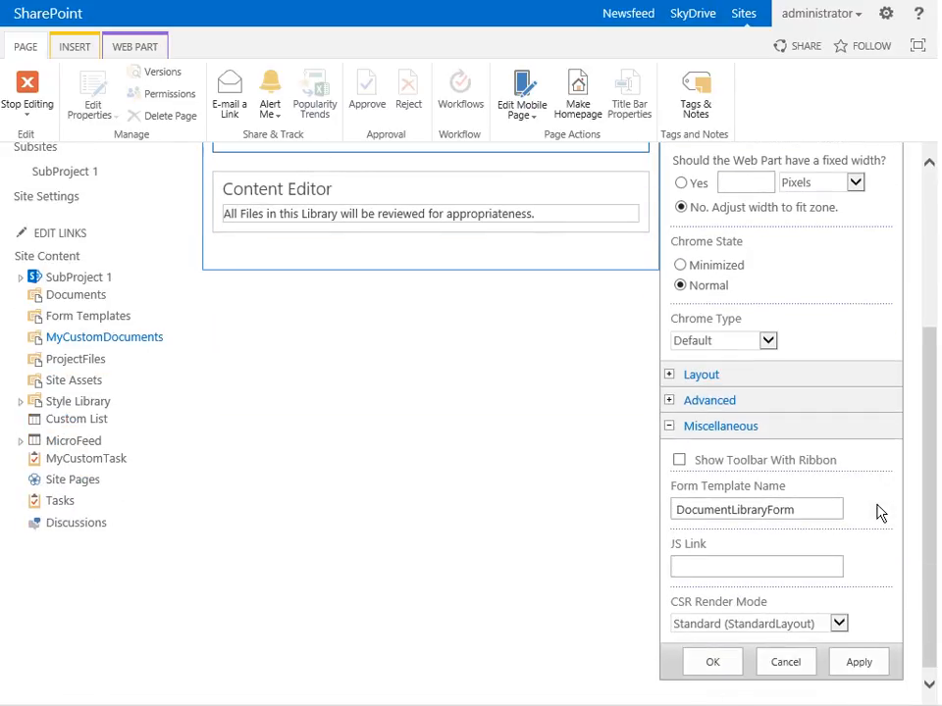
click(669, 388)
click(669, 367)
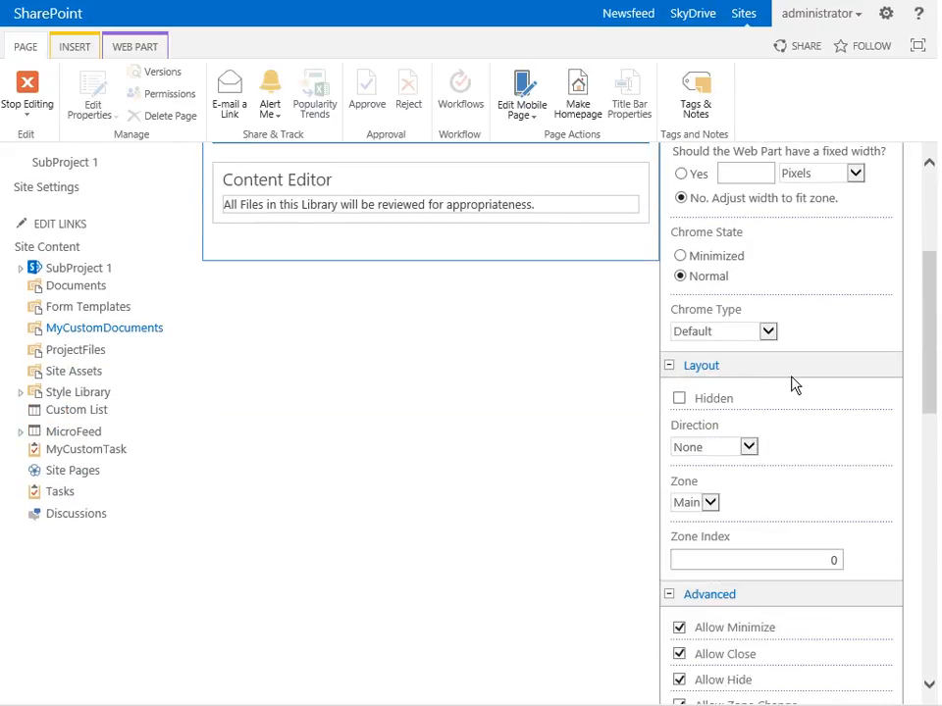
scroll(859, 418, down, 1)
scroll(863, 421, down, 7)
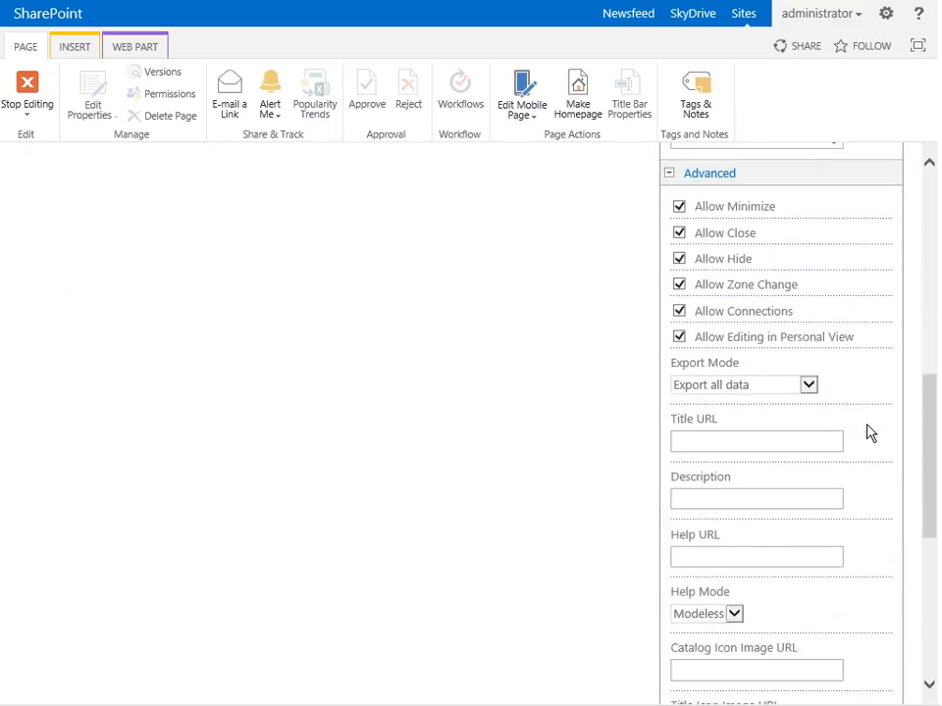
scroll(868, 432, up, 4)
scroll(504, 430, up, 7)
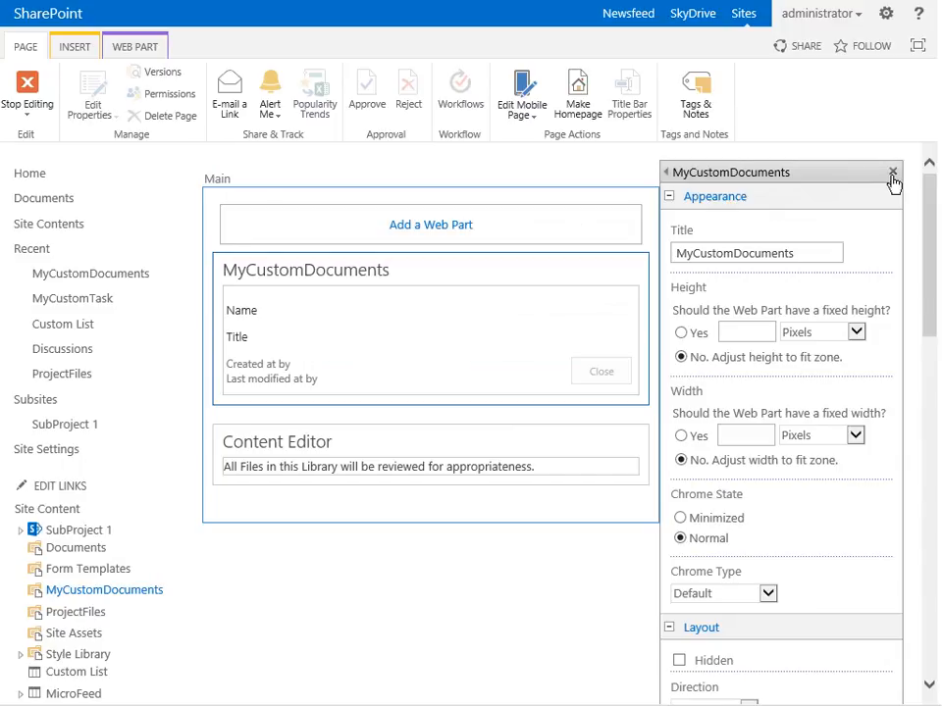
Close the web part's properties without changes and stop editing the display form page
click(892, 173)
click(26, 98)
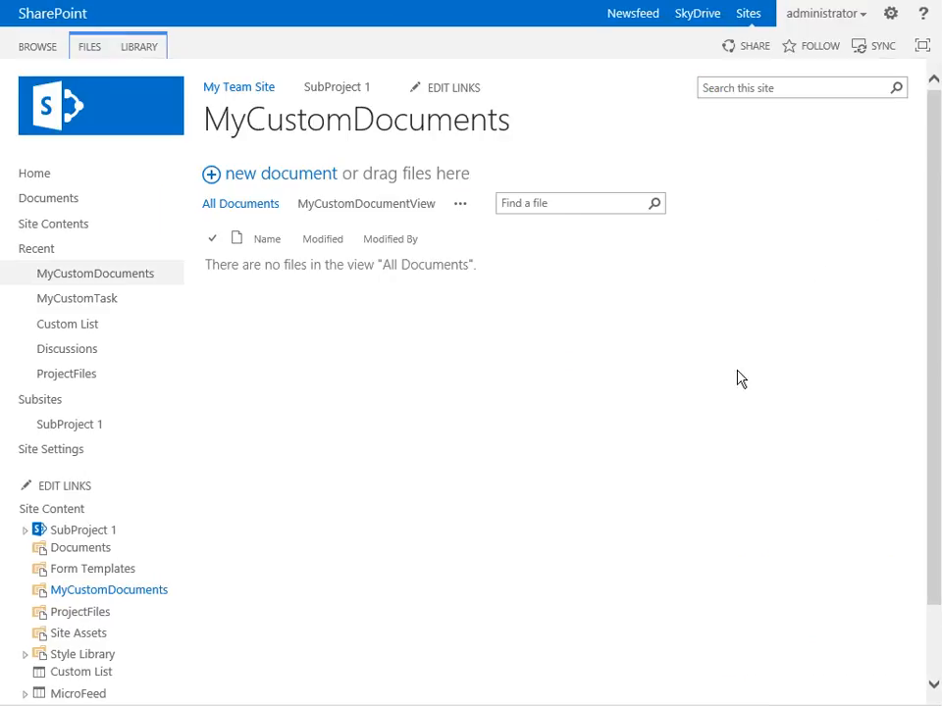
Switch the library between All Documents and MyCustomDocumentView to compare their layouts, ending on All Documents
click(252, 209)
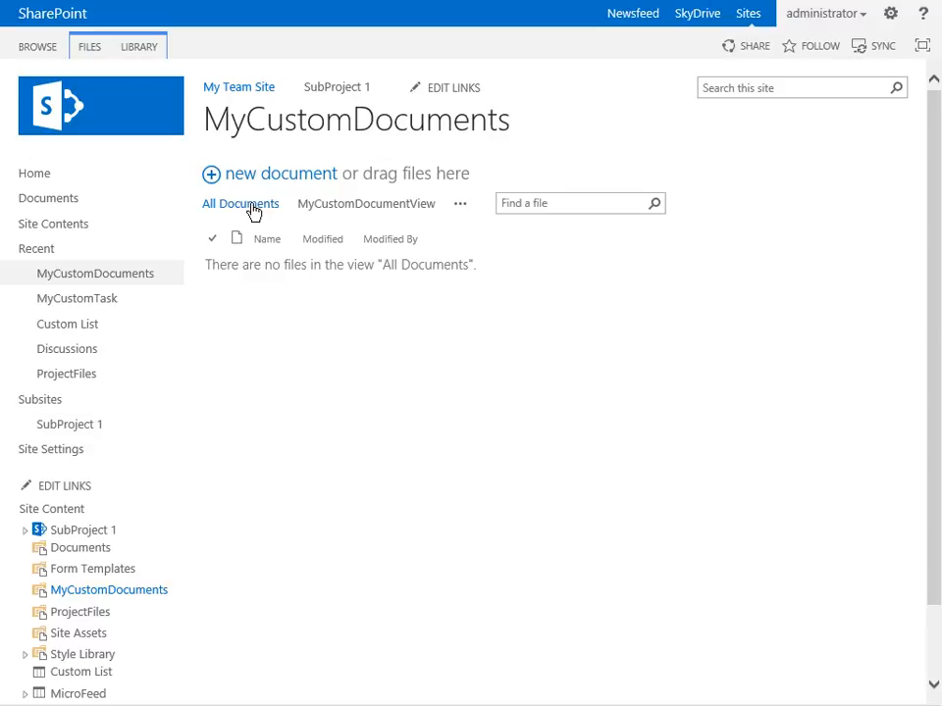
click(338, 209)
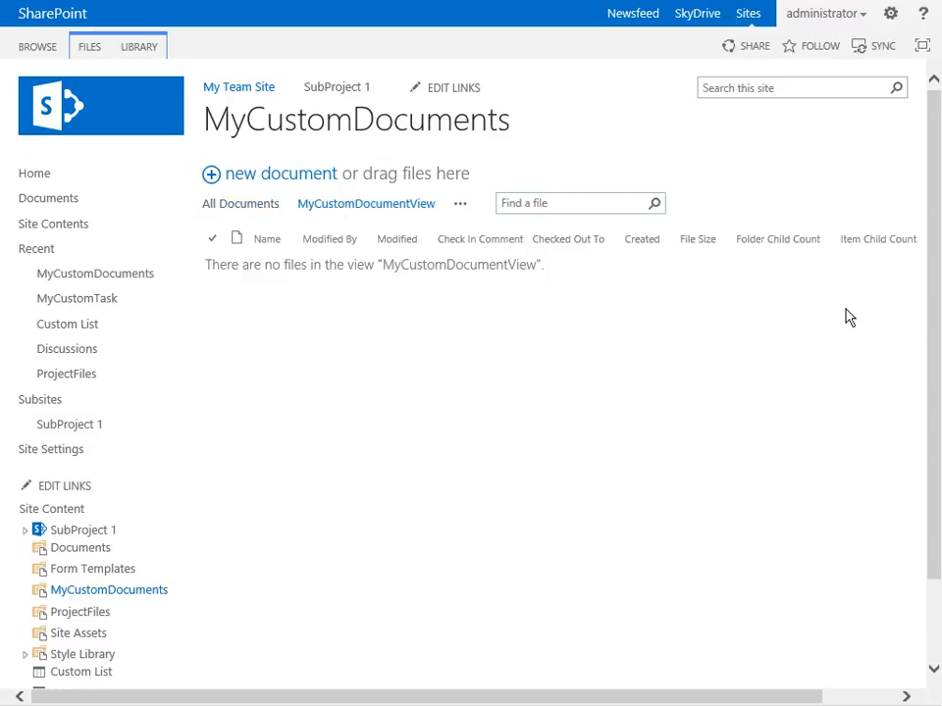
click(232, 206)
scroll(594, 450, down, 1)
scroll(599, 450, up, 1)
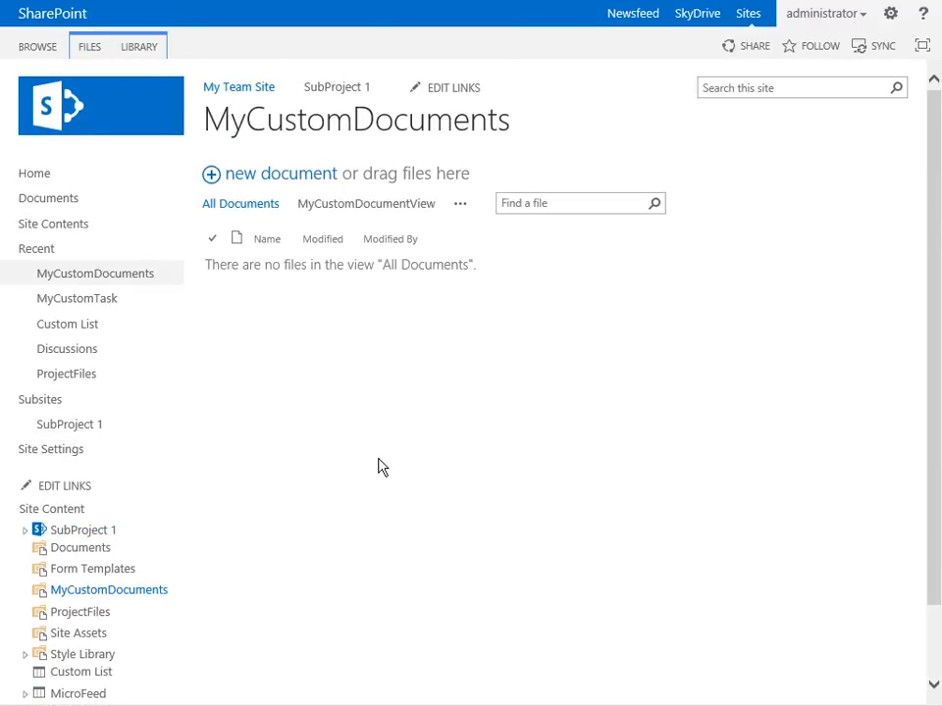